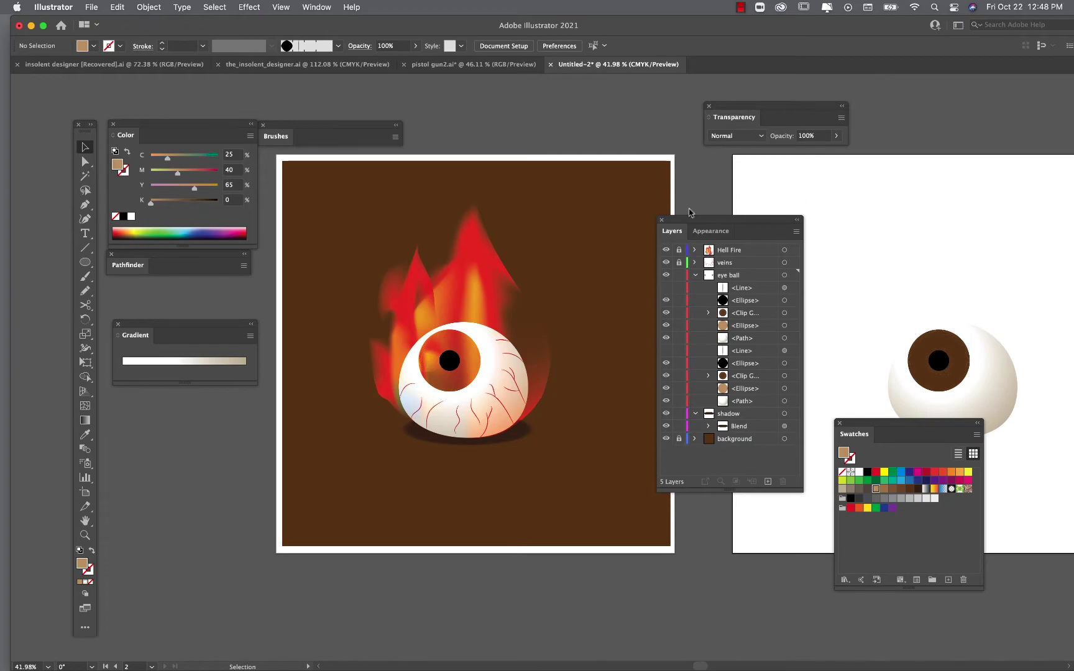
Step: Unlock the Hell Fire and veins layers and move the flame meshes away from the eyeball
{"action": "left_click_drag", "start_coordinate": [686, 221], "coordinate": [733, 151]}
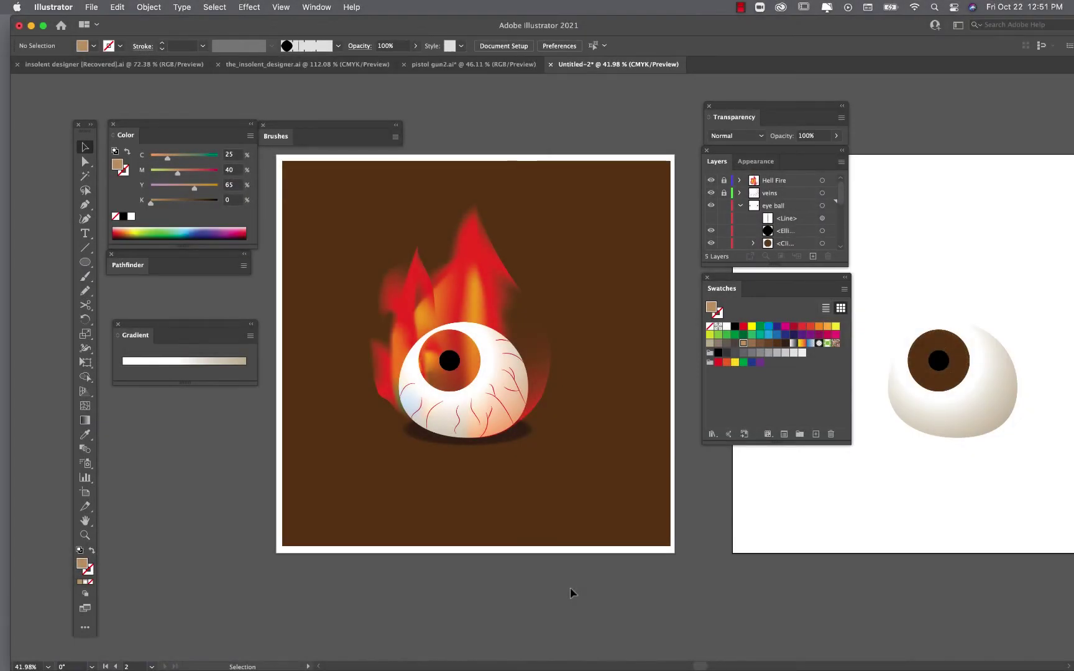
{"action": "left_click", "coordinate": [471, 302]}
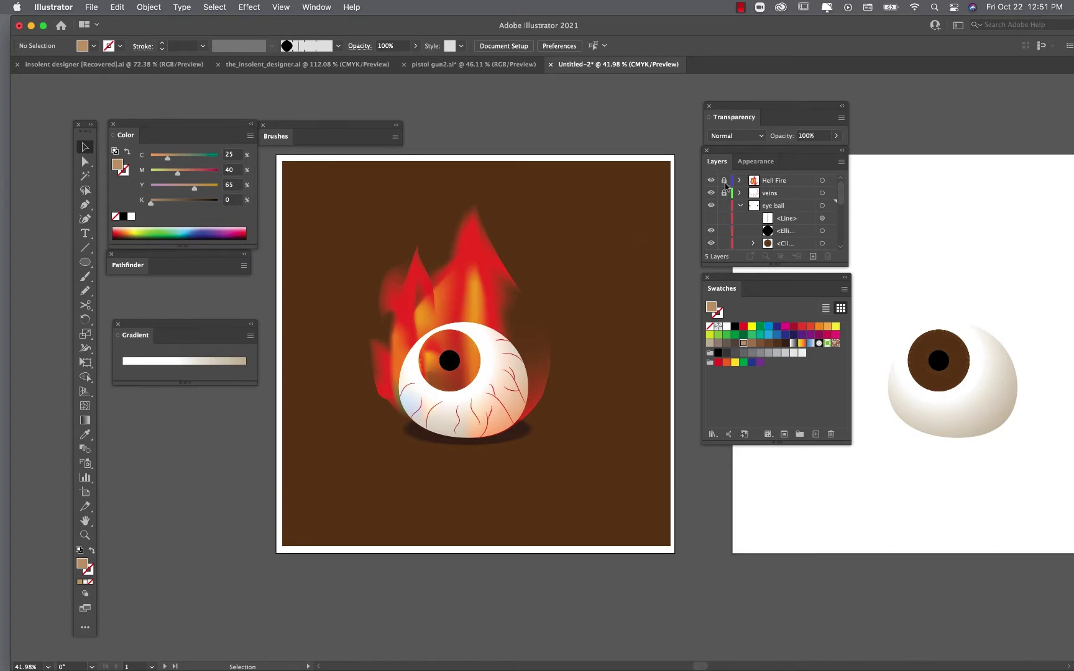
{"action": "left_click_drag", "start_coordinate": [724, 181], "coordinate": [724, 193]}
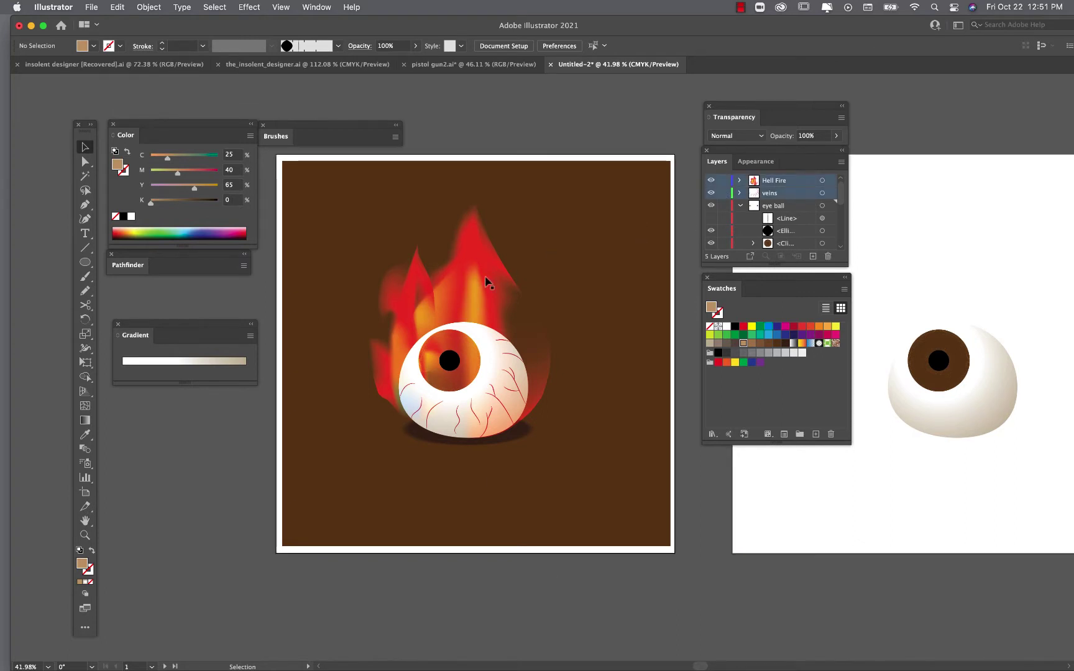
{"action": "key", "text": "u"}
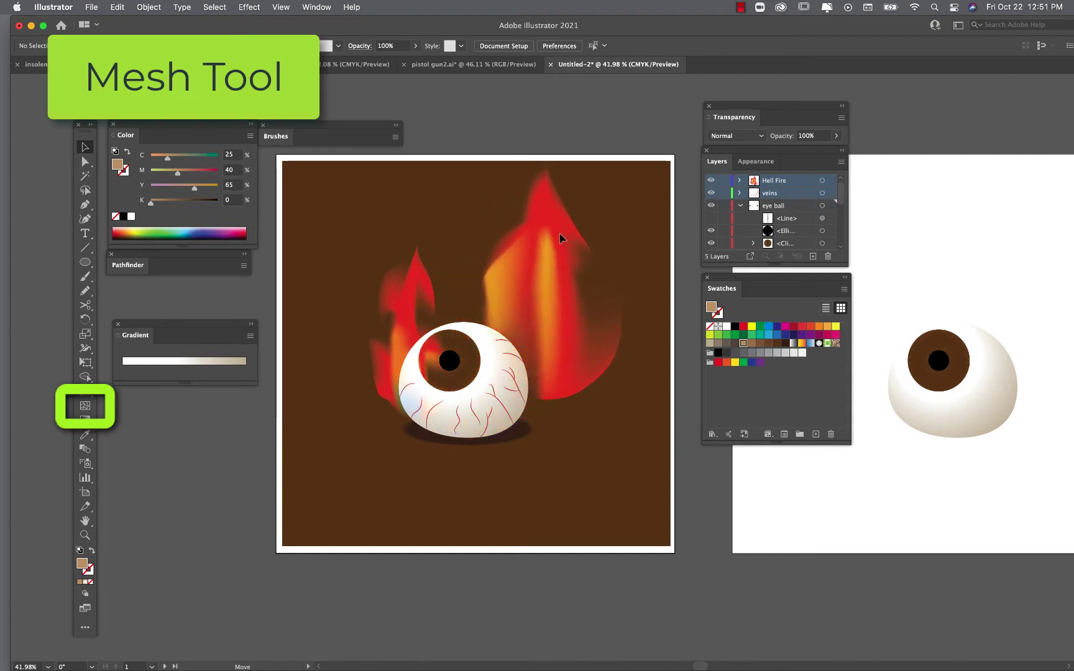
{"action": "left_click", "coordinate": [567, 233]}
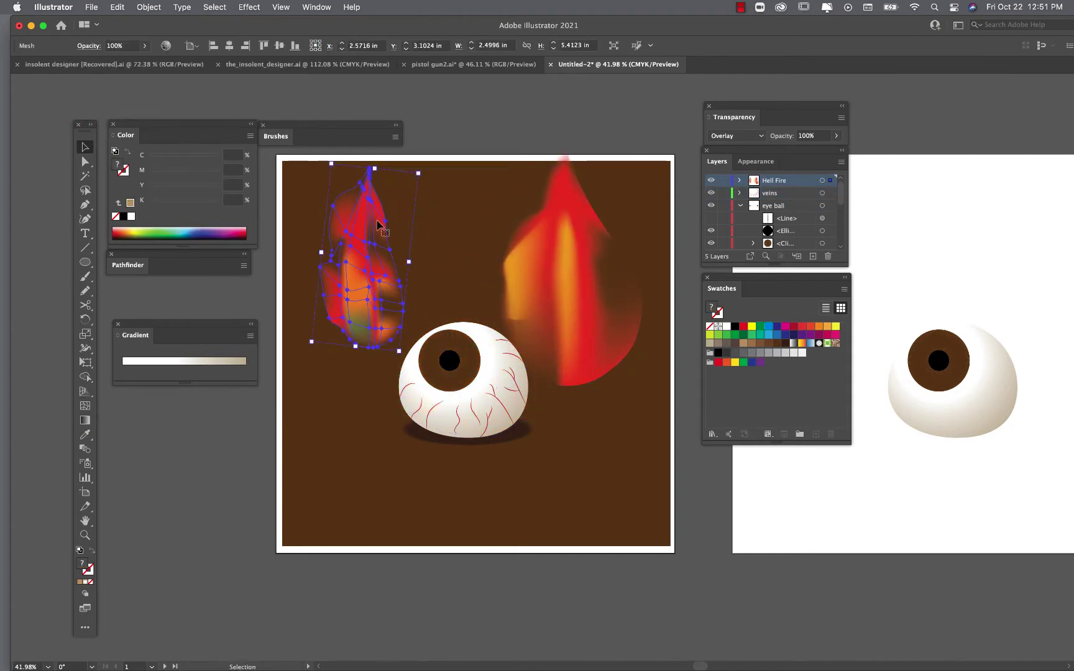
Step: Hide the veins and Hell Fire layers and move the white gradient eyeball shape away from the iris and shadow
{"action": "left_click", "coordinate": [711, 193]}
{"action": "left_click", "coordinate": [711, 180]}
{"action": "left_click", "coordinate": [480, 394]}
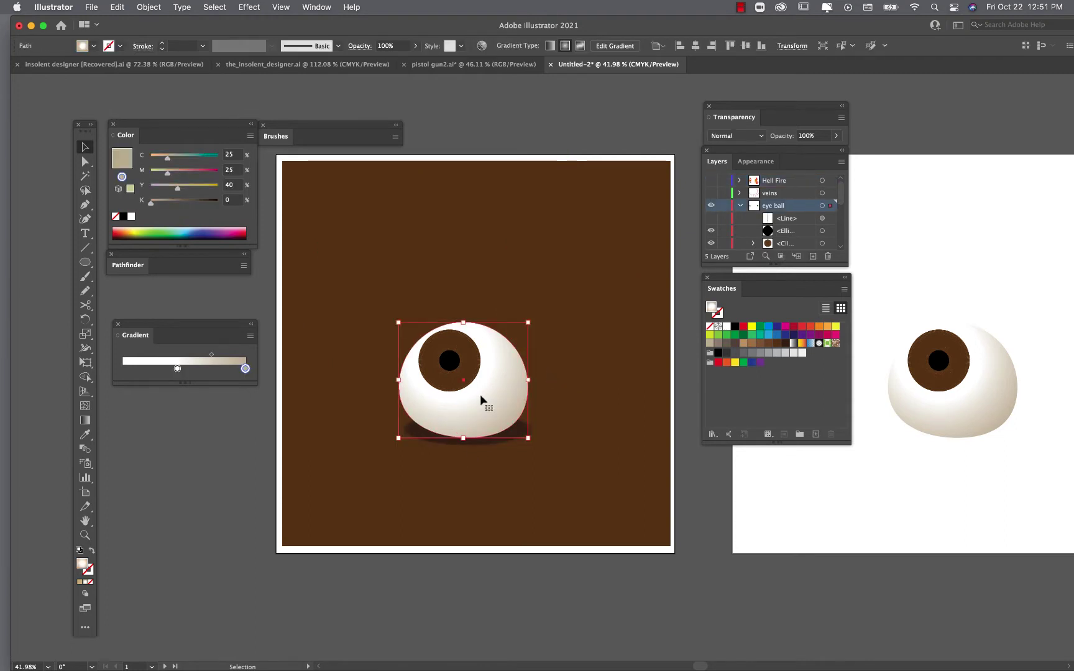
{"action": "left_click_drag", "start_coordinate": [480, 394], "coordinate": [599, 237]}
{"action": "scroll", "coordinate": [589, 346], "scroll_direction": "up", "scroll_amount": 5}
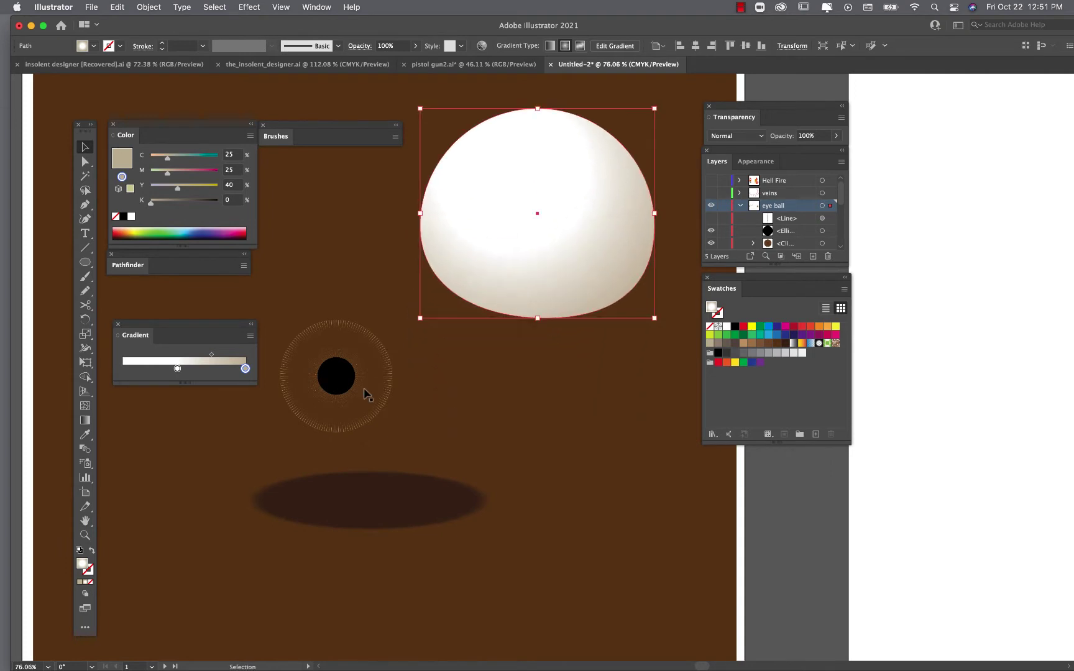
Step: Reassemble the eye on the white shape by stacking the tan circle, the brown iris and the black pupil
{"action": "left_click_drag", "start_coordinate": [344, 382], "coordinate": [554, 238]}
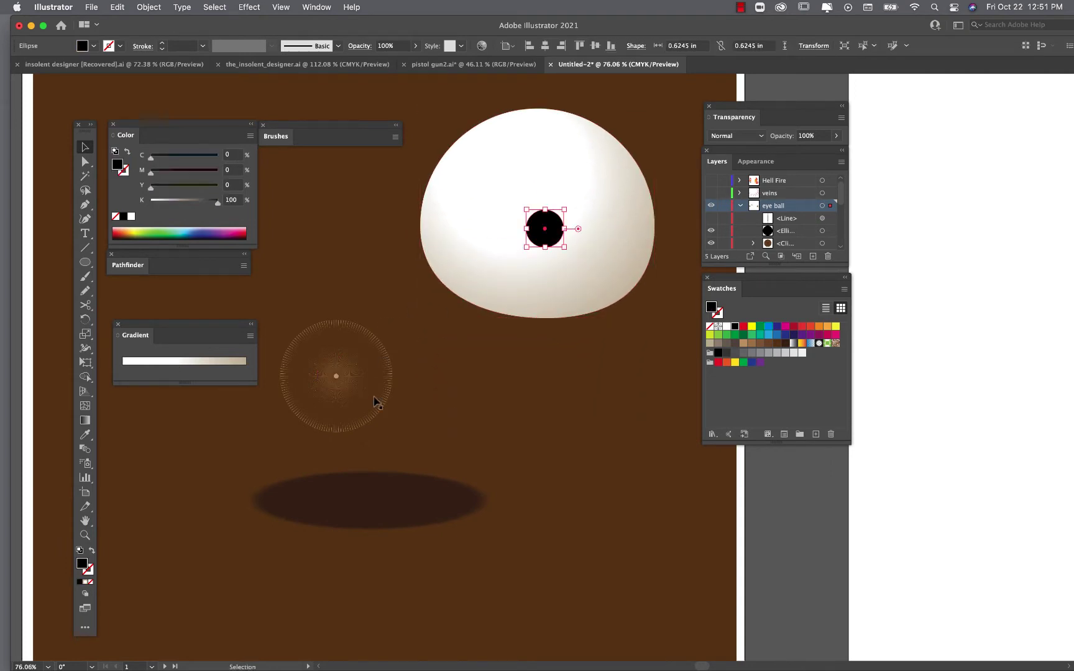
{"action": "left_click_drag", "start_coordinate": [374, 401], "coordinate": [583, 255]}
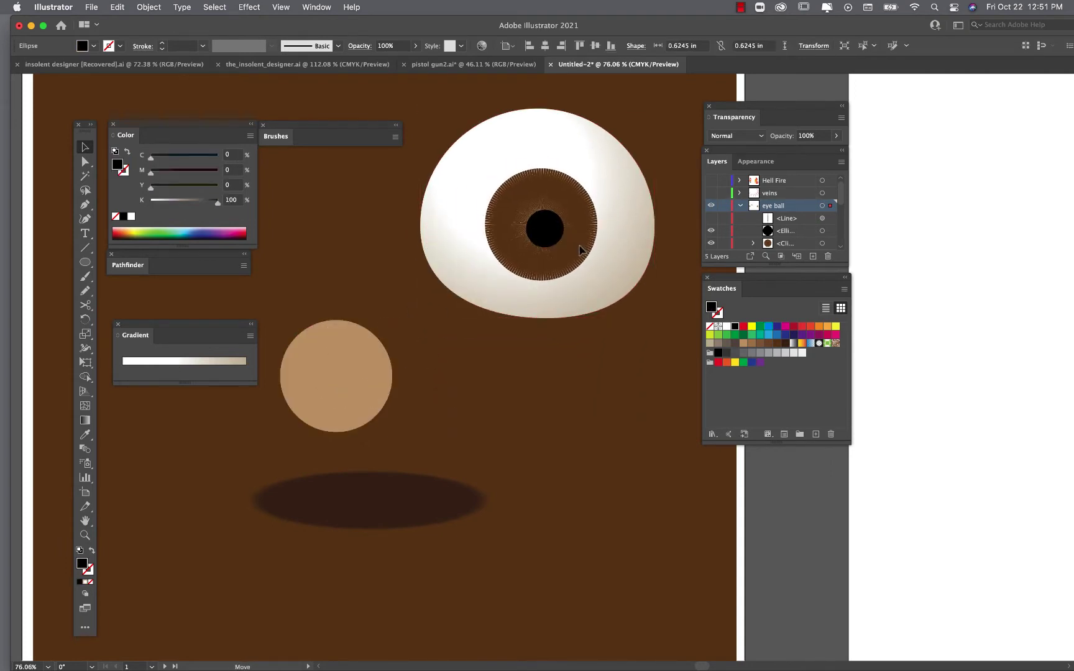
{"action": "left_click_drag", "start_coordinate": [344, 382], "coordinate": [479, 205]}
{"action": "left_click", "coordinate": [575, 232]}
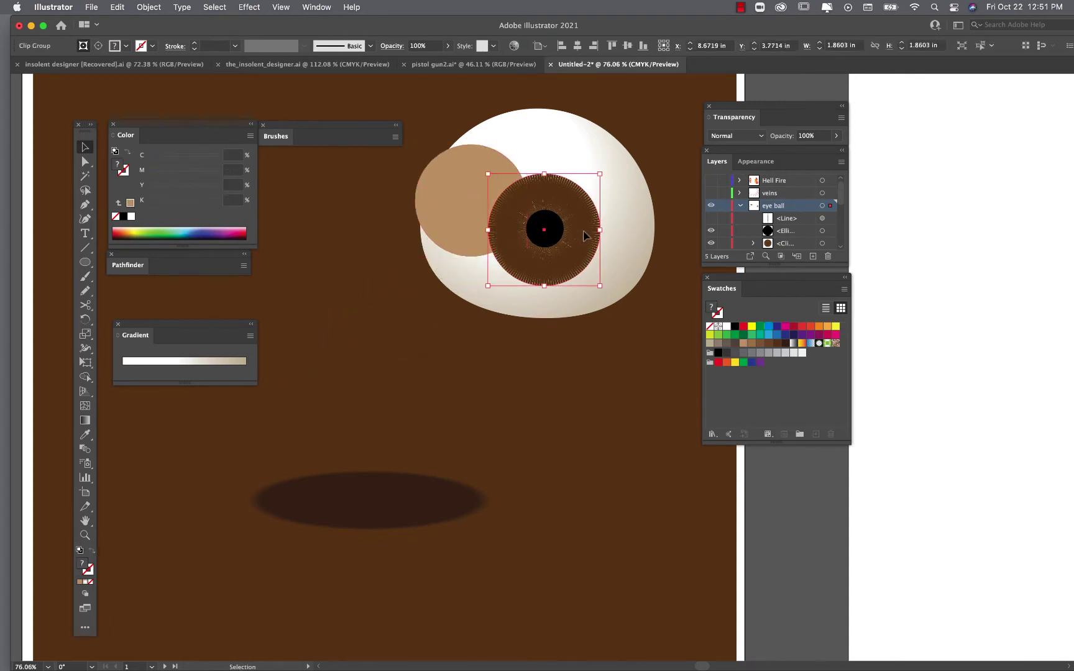
{"action": "left_click_drag", "start_coordinate": [574, 231], "coordinate": [506, 187]}
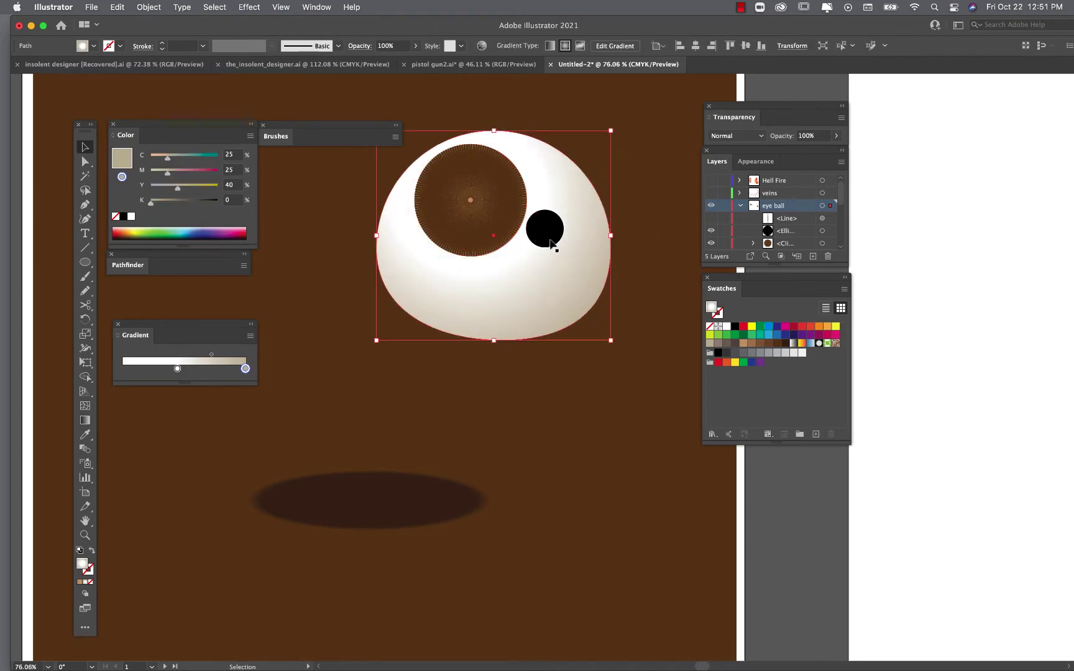
{"action": "left_click_drag", "start_coordinate": [548, 240], "coordinate": [479, 213]}
Step: Move the blended oval shadow directly beneath the relocated eyeball
{"action": "left_click", "coordinate": [435, 510]}
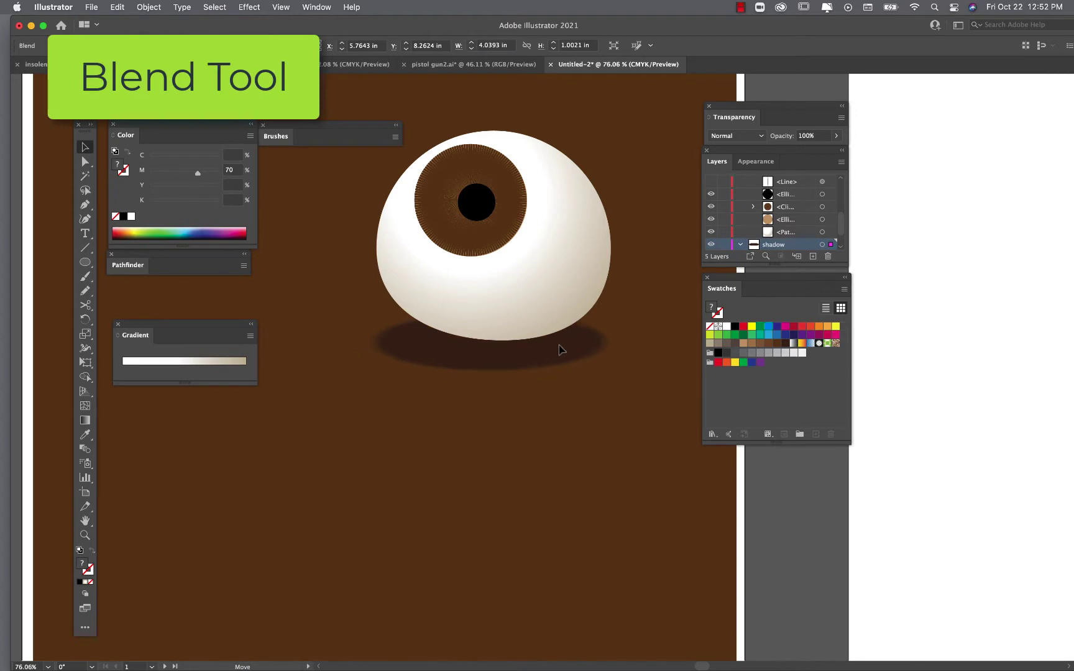
{"action": "left_click", "coordinate": [561, 350]}
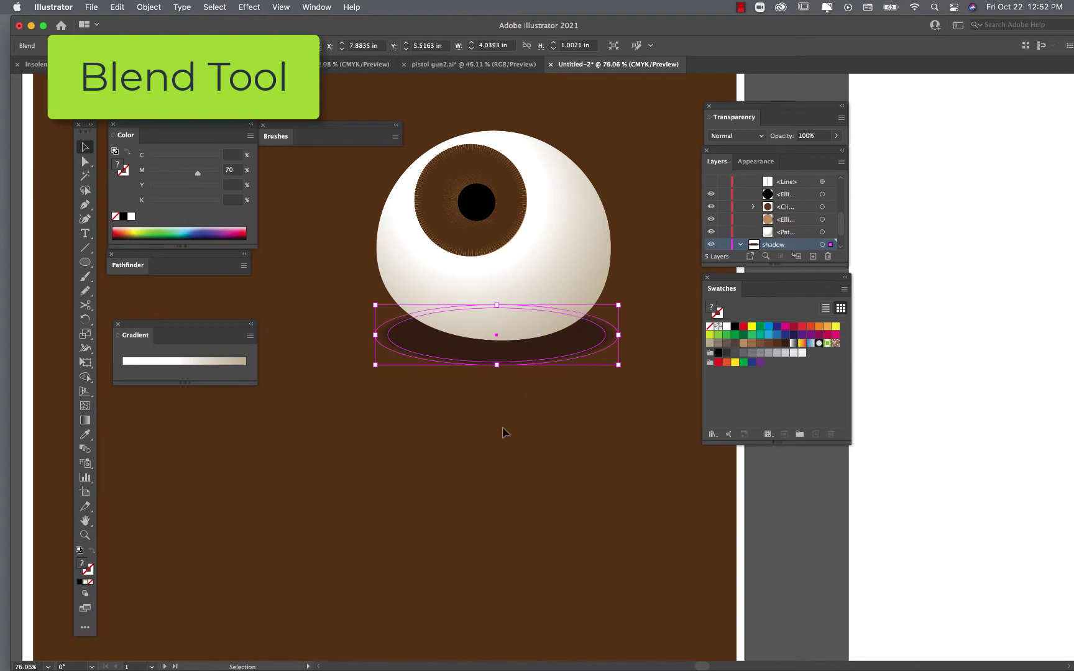
{"action": "key", "text": "super+alt+0"}
{"action": "left_click", "coordinate": [479, 459]}
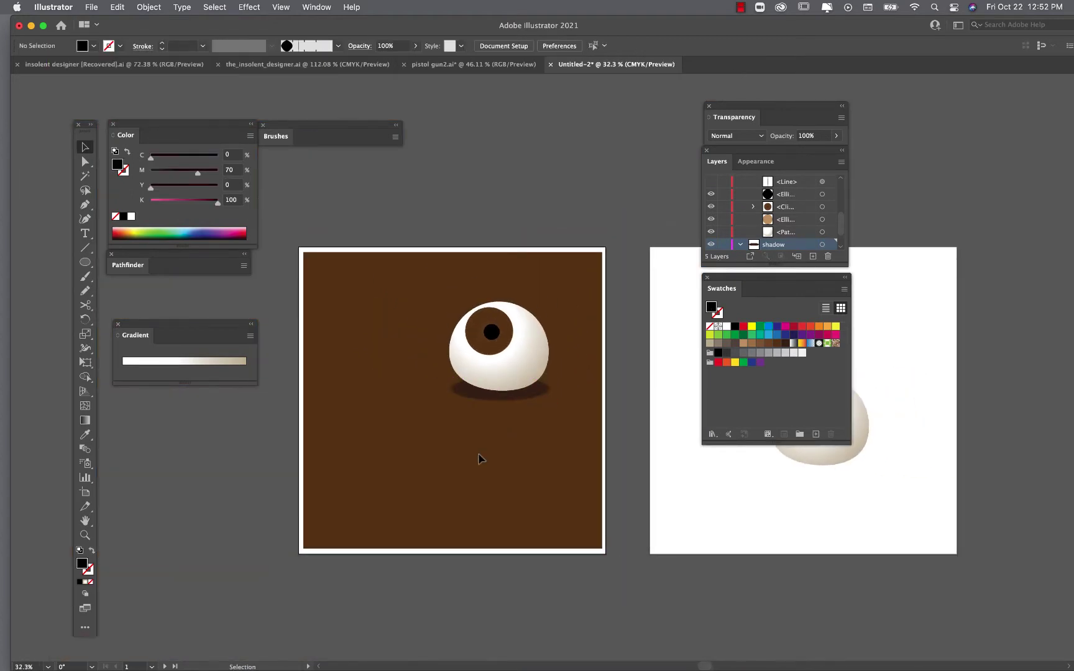
{"action": "scroll", "coordinate": [478, 459], "scroll_direction": "right", "scroll_amount": 6}
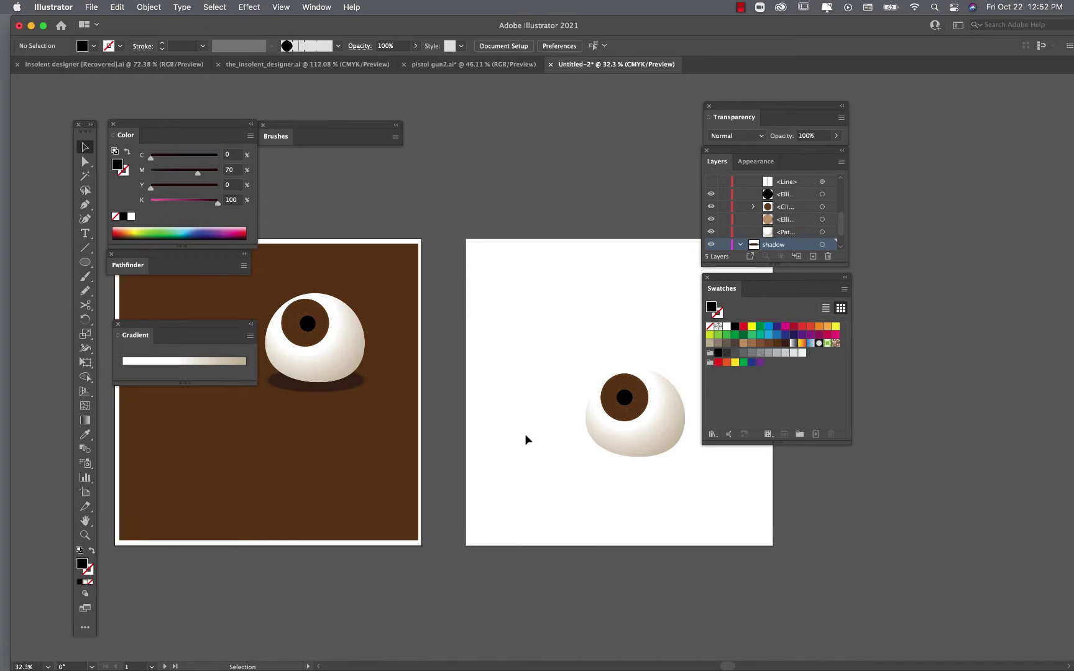
{"action": "scroll", "coordinate": [525, 434], "scroll_direction": "right", "scroll_amount": 3}
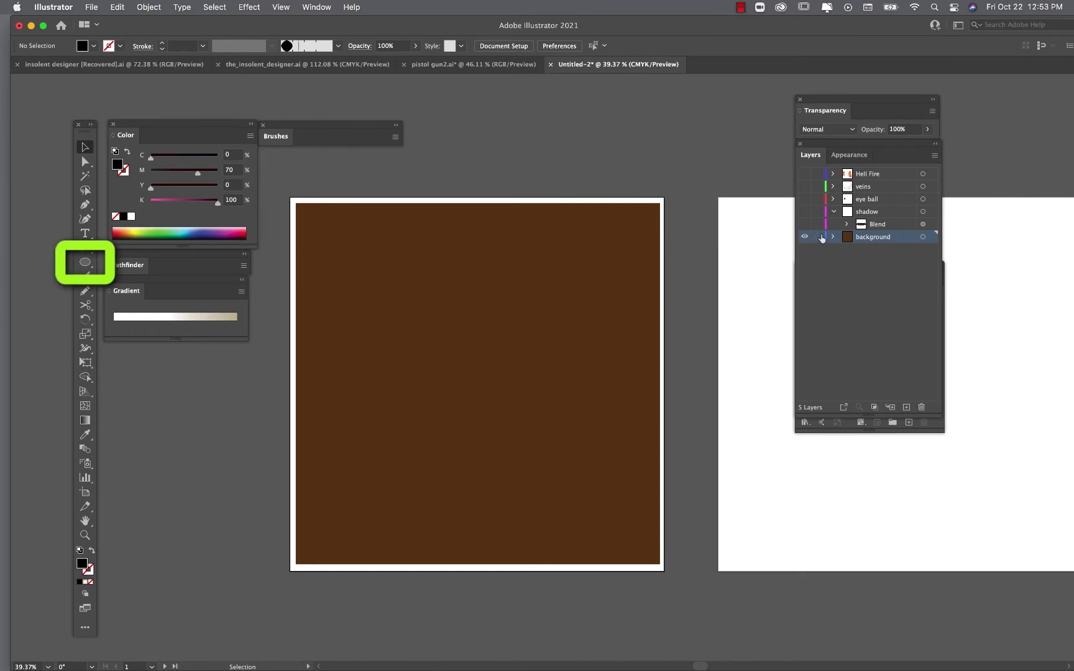
Step: Select the brown background rectangle and arrange the layer list below the colour swatches beside the artboard
{"action": "left_click", "coordinate": [622, 258]}
{"action": "left_click_drag", "start_coordinate": [623, 258], "coordinate": [623, 260]}
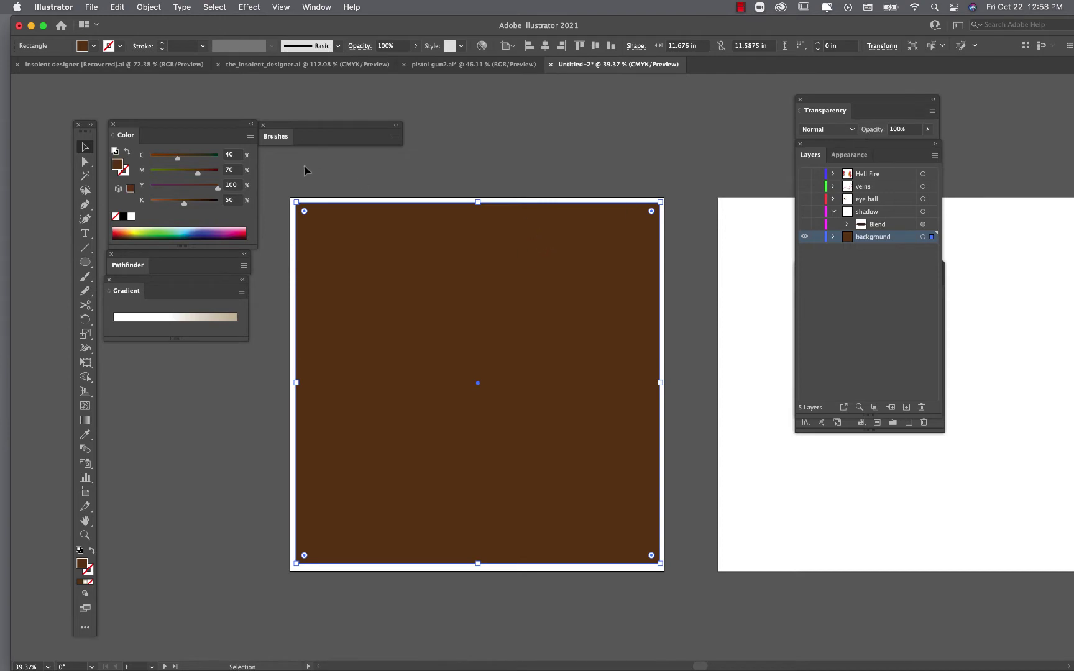
{"action": "left_click_drag", "start_coordinate": [819, 146], "coordinate": [768, 339]}
{"action": "left_click", "coordinate": [833, 269]}
{"action": "left_click_drag", "start_coordinate": [833, 269], "coordinate": [756, 154]}
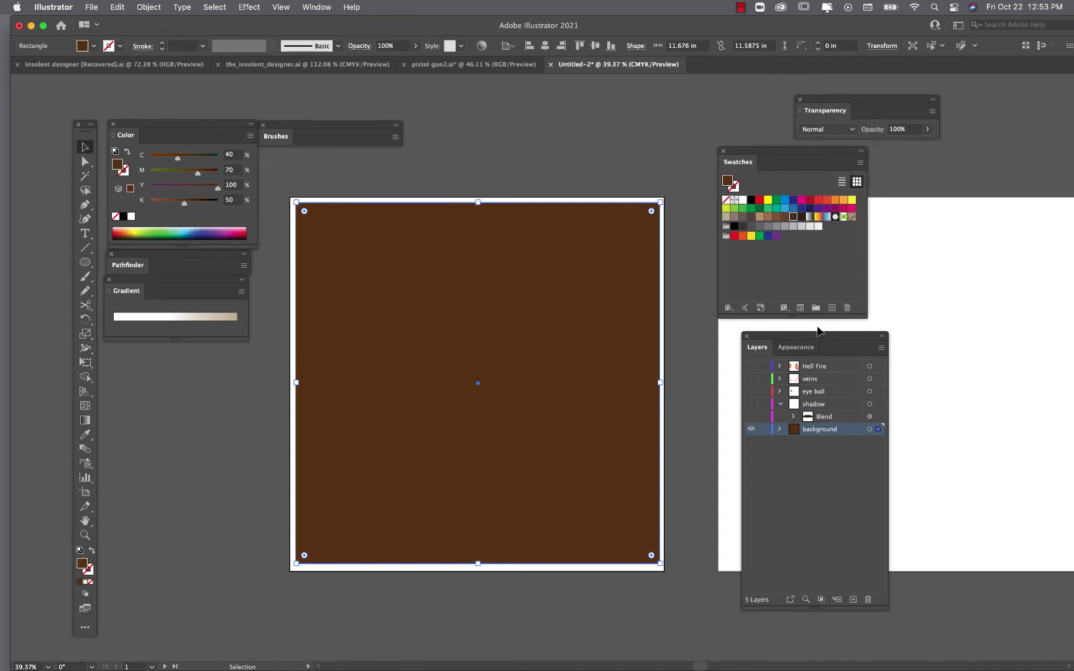
{"action": "left_click_drag", "start_coordinate": [815, 338], "coordinate": [792, 332]}
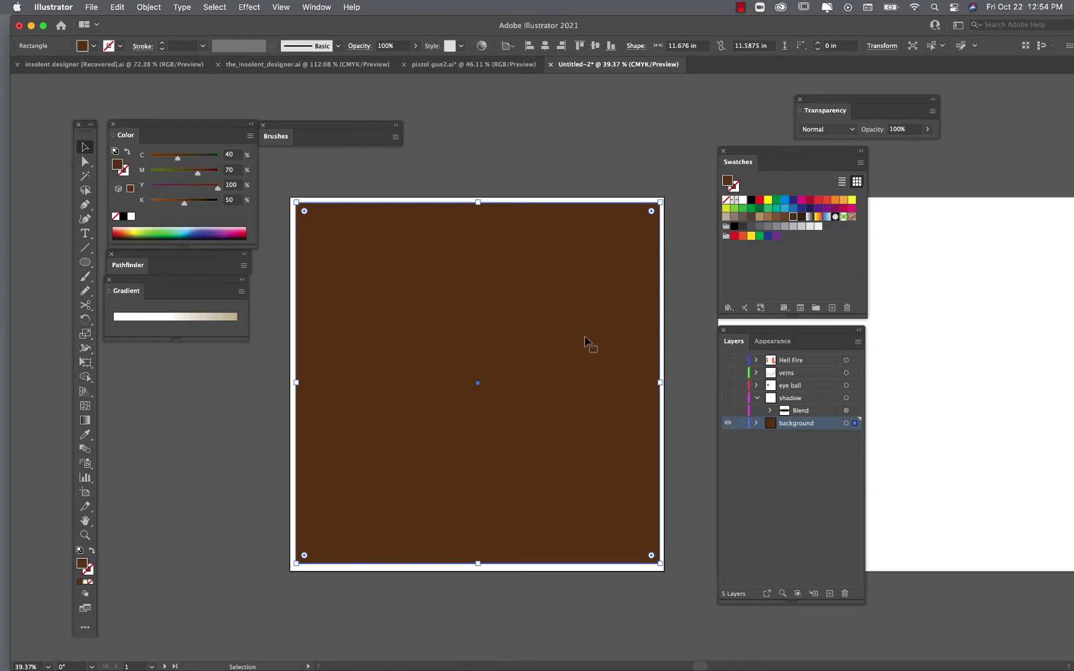
Step: Lock the background layer, then make the eye ball layer active and visible
{"action": "left_click", "coordinate": [575, 606]}
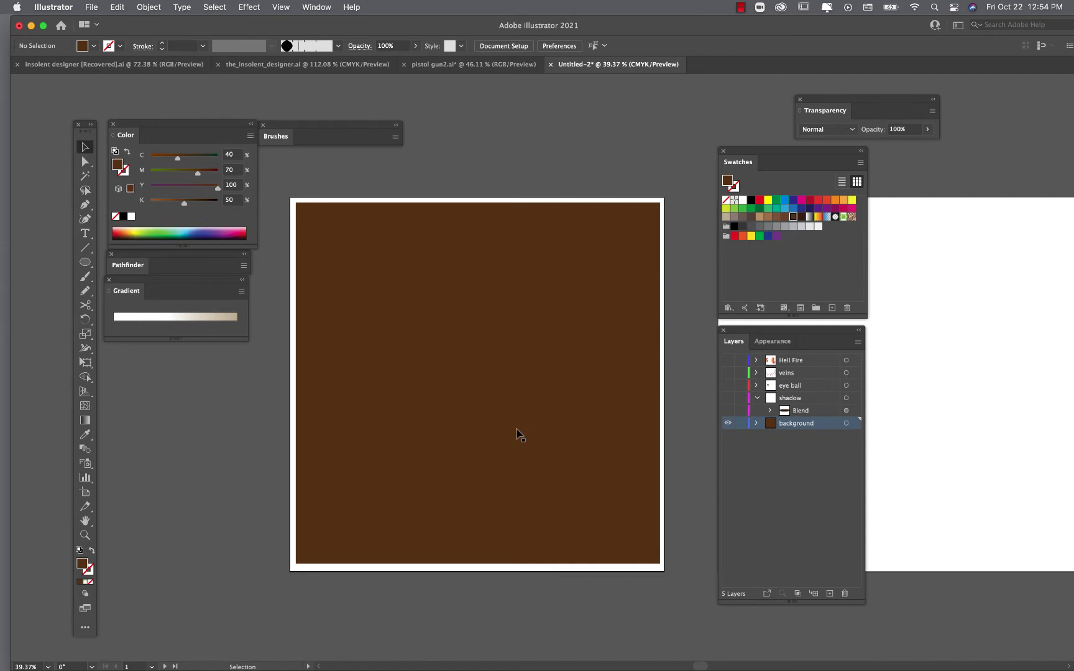
{"action": "left_click", "coordinate": [740, 423]}
{"action": "left_click", "coordinate": [801, 386]}
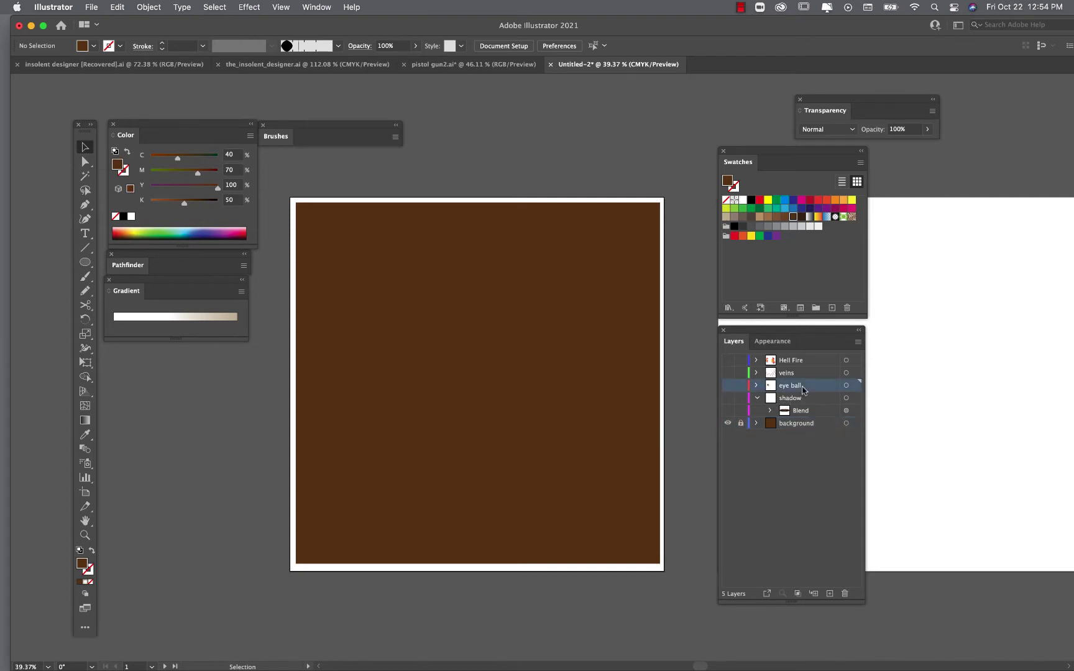
{"action": "left_click", "coordinate": [728, 386]}
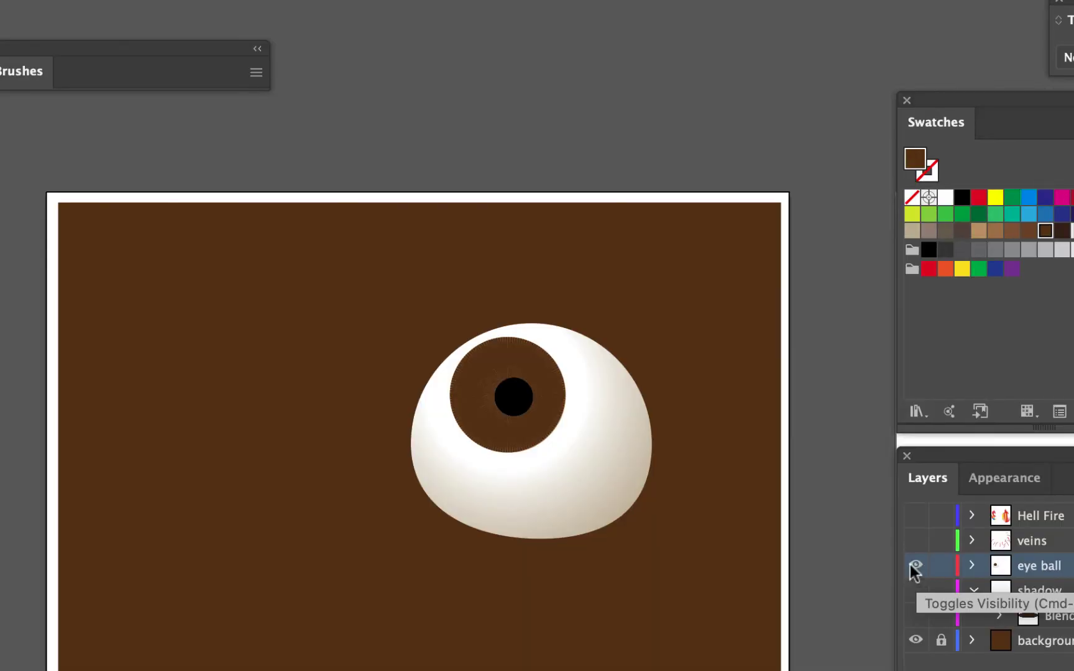
Step: Move the pupil, brown iris, tan circle and white eyeball shape off the artboard, above its upper edge
{"action": "left_click_drag", "start_coordinate": [528, 409], "coordinate": [621, 163]}
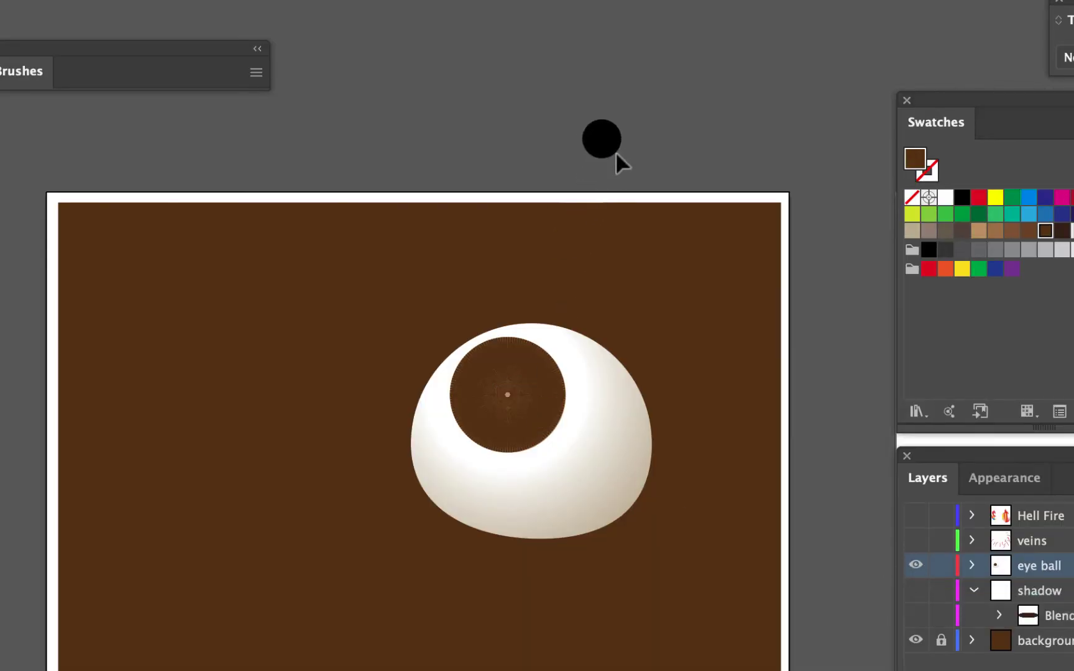
{"action": "left_click_drag", "start_coordinate": [552, 377], "coordinate": [556, 114]}
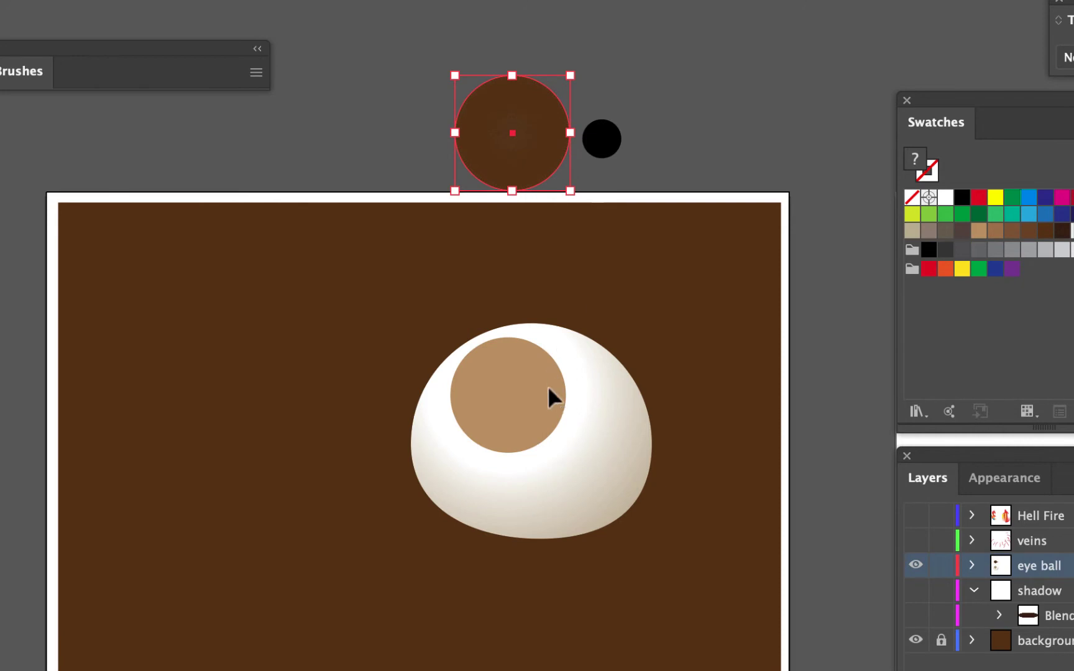
{"action": "left_click_drag", "start_coordinate": [551, 398], "coordinate": [403, 82]}
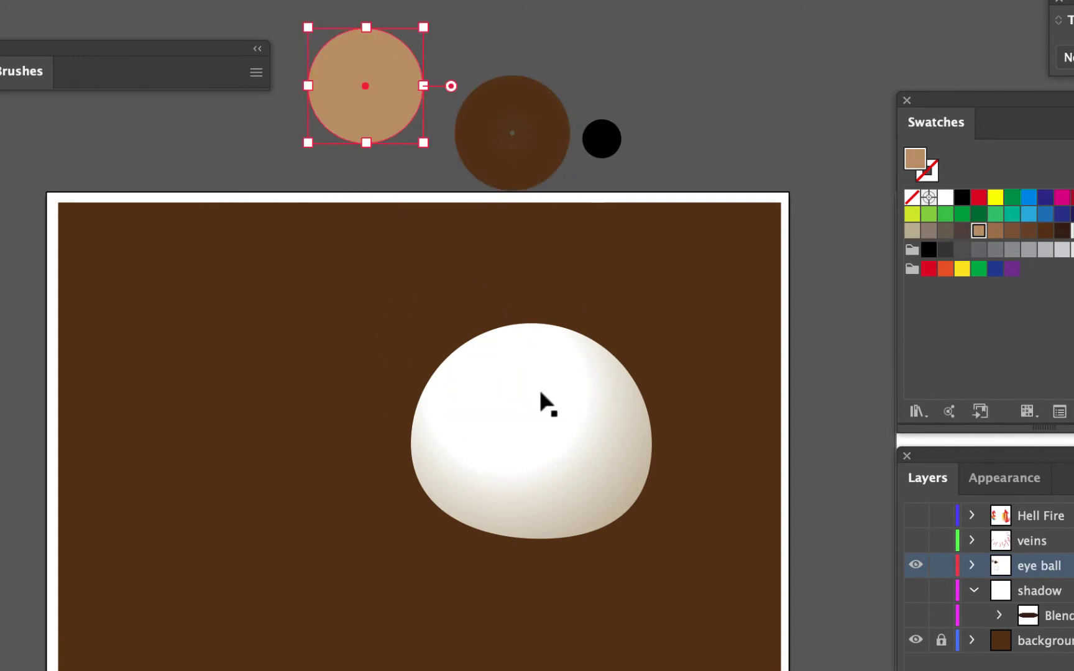
{"action": "left_click_drag", "start_coordinate": [537, 386], "coordinate": [646, 65]}
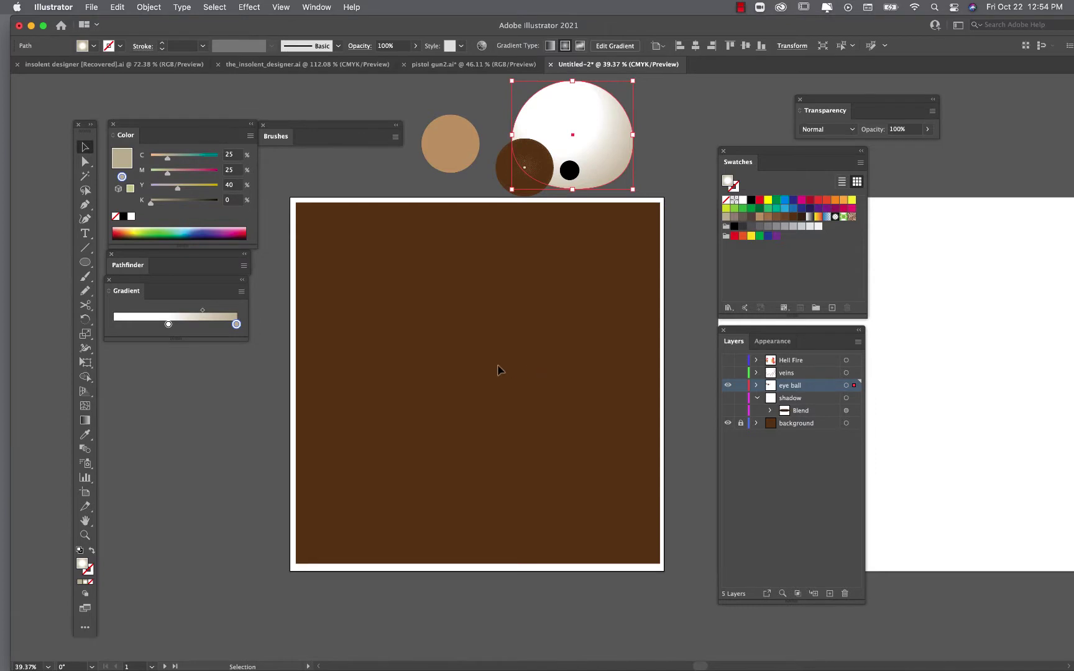
Step: Draw a black circle about 4.15 in wide near the middle of the artboard on the eye ball layer
{"action": "left_click", "coordinate": [85, 263]}
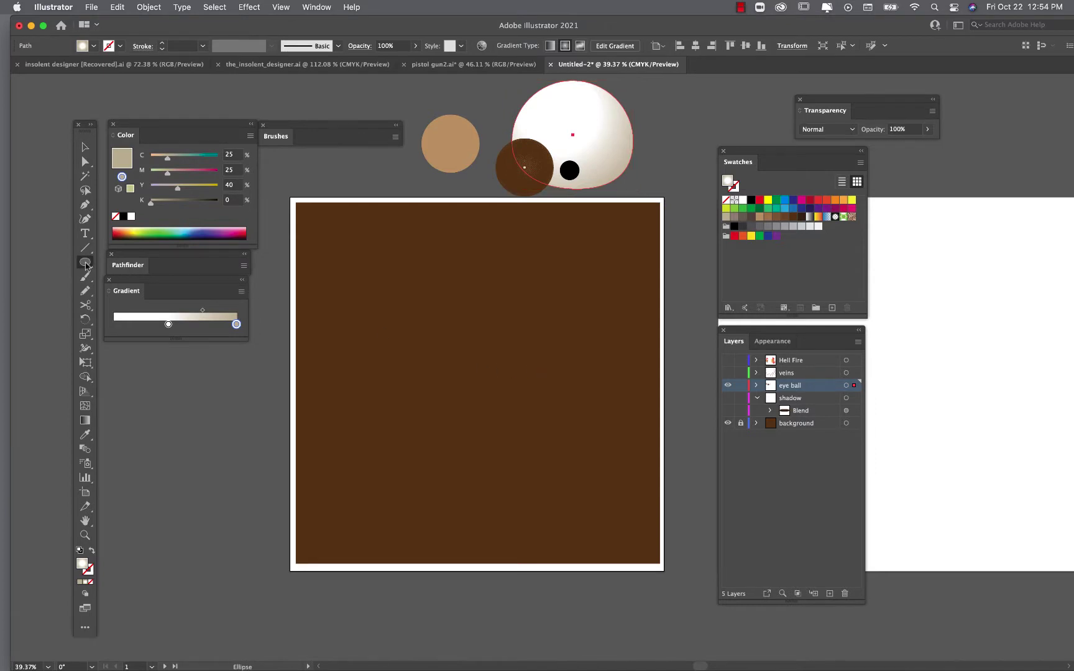
{"action": "left_click", "coordinate": [129, 292]}
{"action": "key", "text": "super+shift+a"}
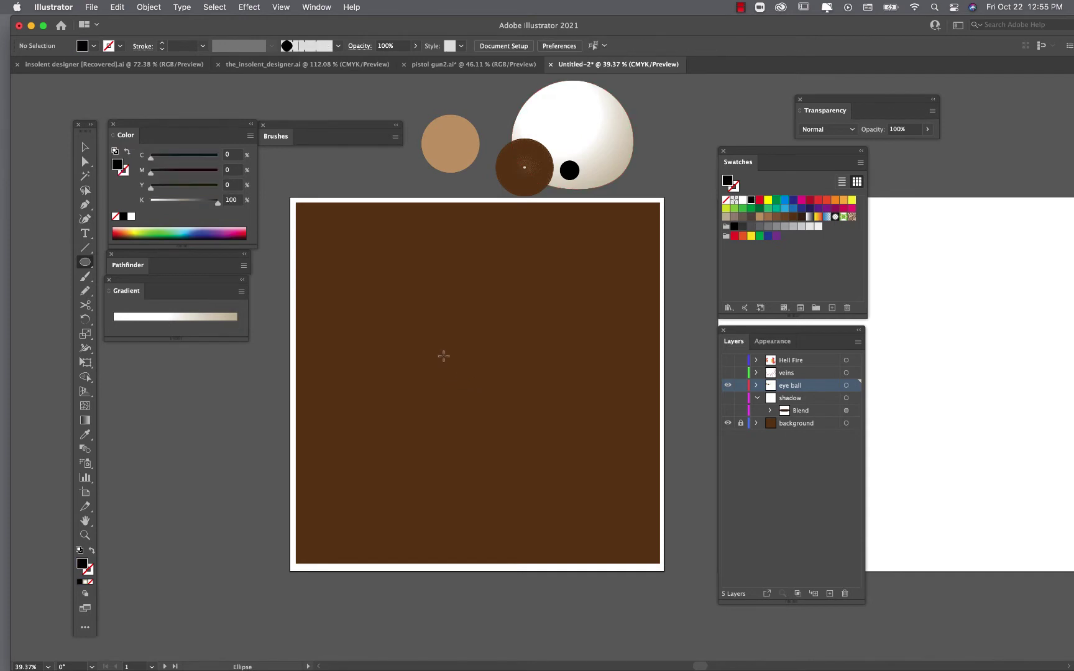
{"action": "left_click_drag", "start_coordinate": [435, 353], "coordinate": [544, 442]}
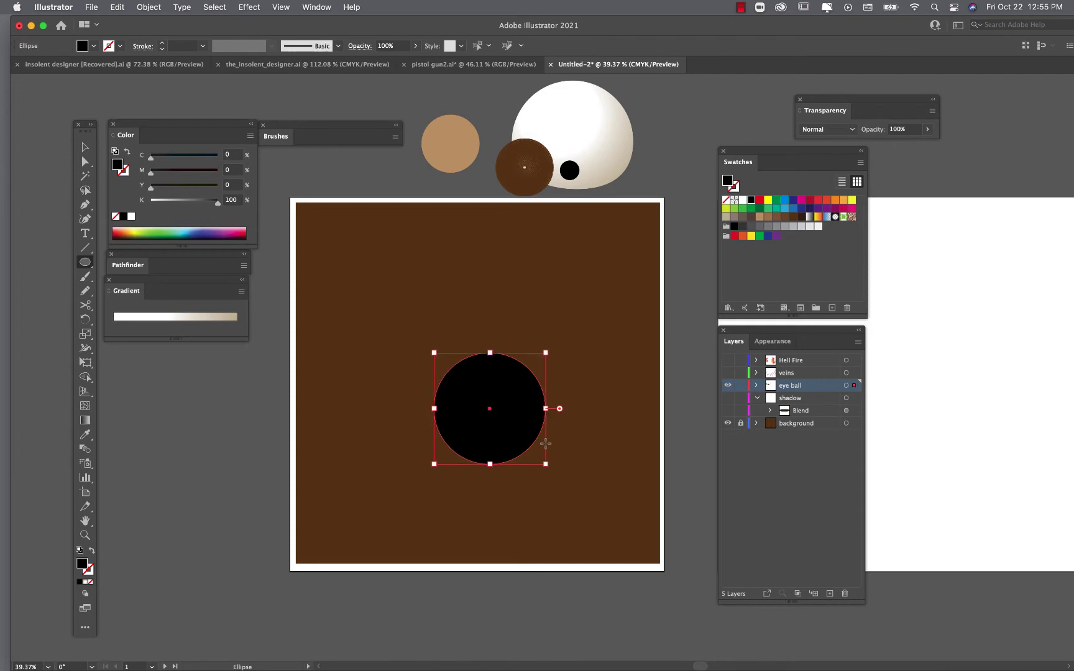
{"action": "key", "text": "super+z"}
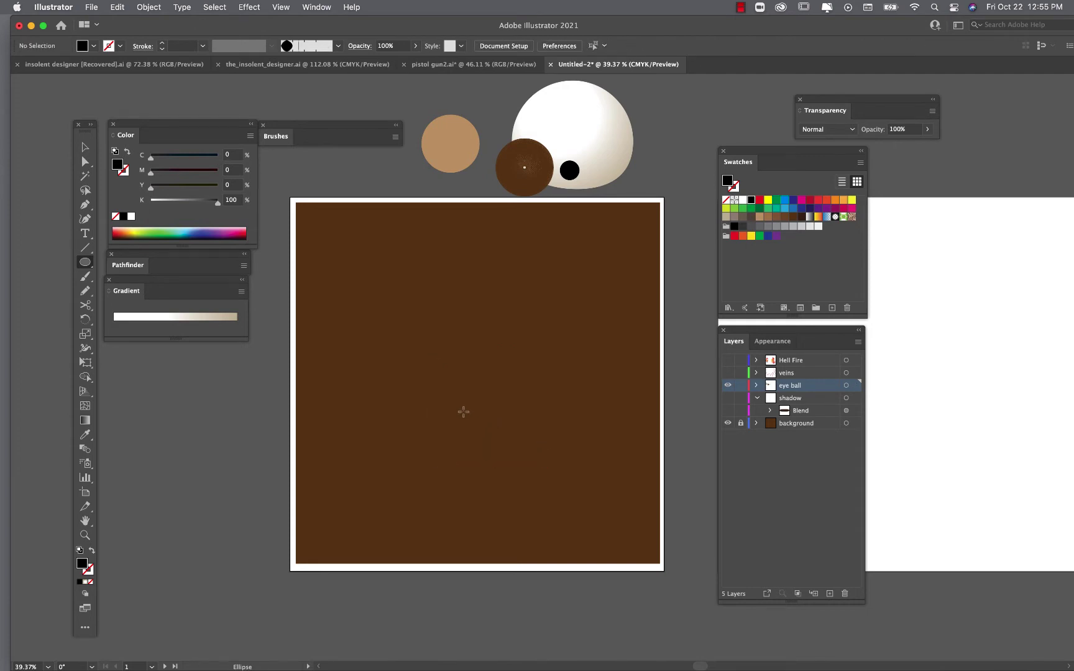
{"action": "left_click_drag", "start_coordinate": [469, 394], "coordinate": [515, 422]}
{"action": "key", "text": "v"}
Step: Flatten the black circle's underside by nudging only its lowest anchor point upward
{"action": "scroll", "coordinate": [595, 465], "scroll_direction": "up", "scroll_amount": 3}
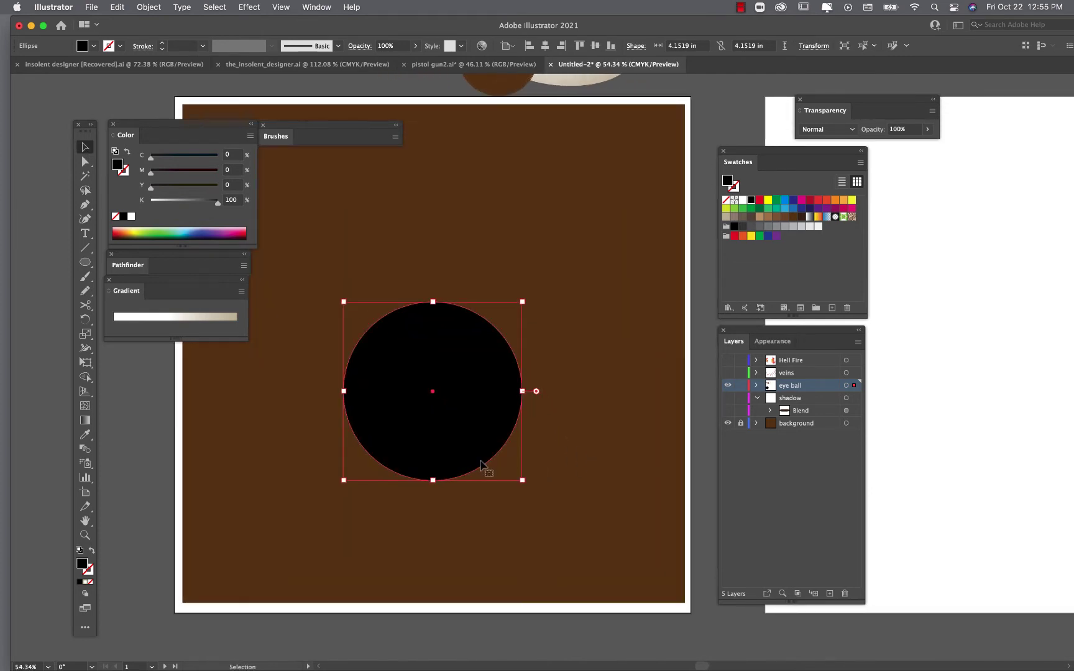
{"action": "left_click", "coordinate": [86, 162]}
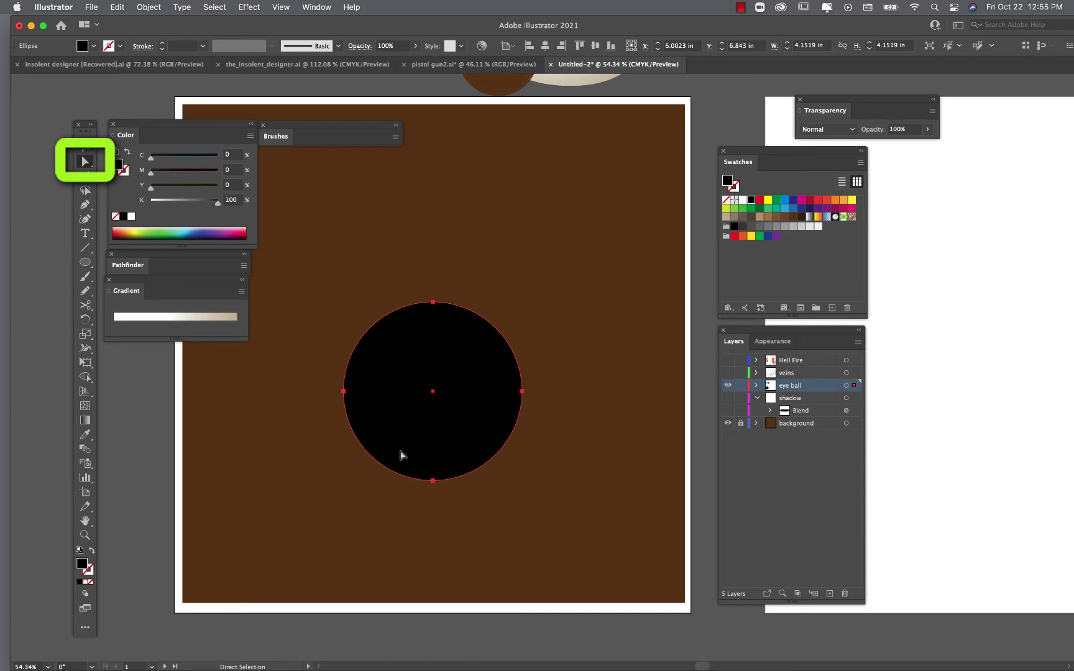
{"action": "left_click", "coordinate": [433, 482]}
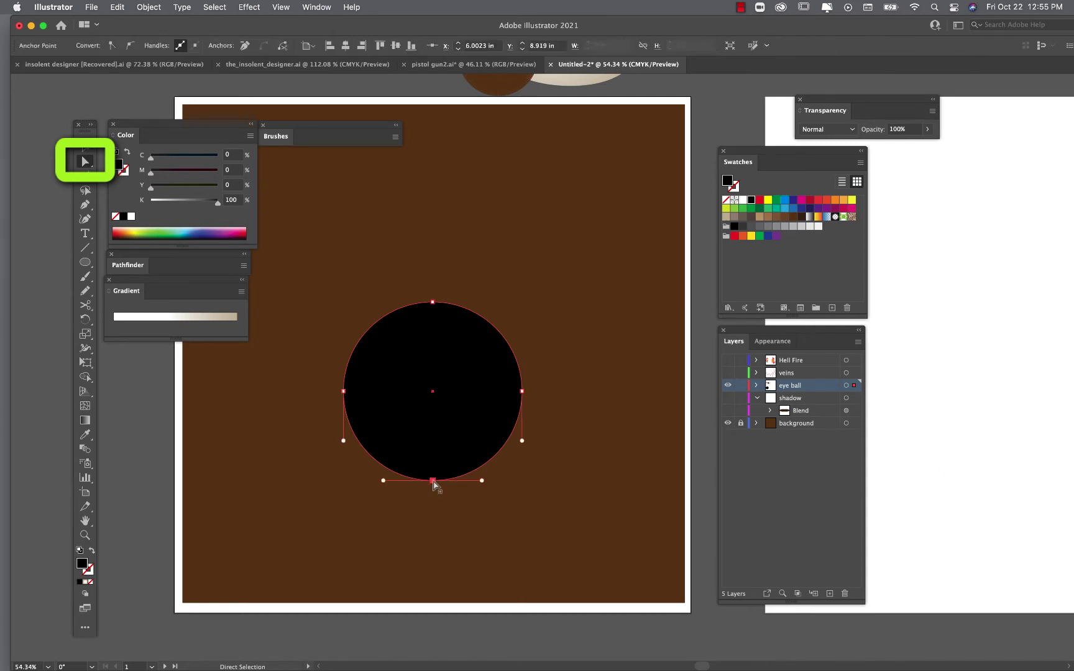
{"action": "key", "text": "Up"}
{"action": "key", "text": "Up"}
{"action": "key", "text": "Up"}
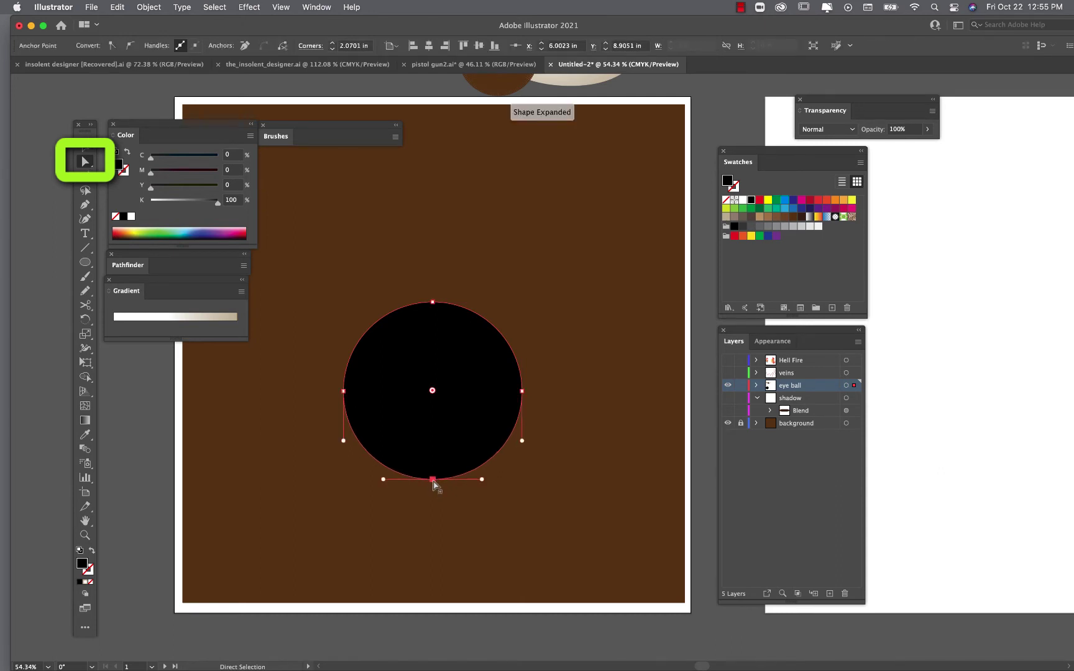
{"action": "key", "text": "Up"}
{"action": "key", "text": "Up"}
{"action": "key", "text": "Up"}
{"action": "key", "text": "Up"}
{"action": "key", "text": "Up"}
{"action": "key", "text": "Up"}
{"action": "key", "text": "Up"}
{"action": "key", "text": "Up"}
{"action": "key", "text": "Up"}
{"action": "key", "text": "Up"}
{"action": "key", "text": "Up"}
{"action": "key", "text": "Up"}
{"action": "key", "text": "Up"}
{"action": "key", "text": "Up"}
{"action": "key", "text": "Up"}
{"action": "key", "text": "Up"}
{"action": "key", "text": "Up"}
{"action": "key", "text": "Up"}
{"action": "key", "text": "Up"}
{"action": "key", "text": "Up"}
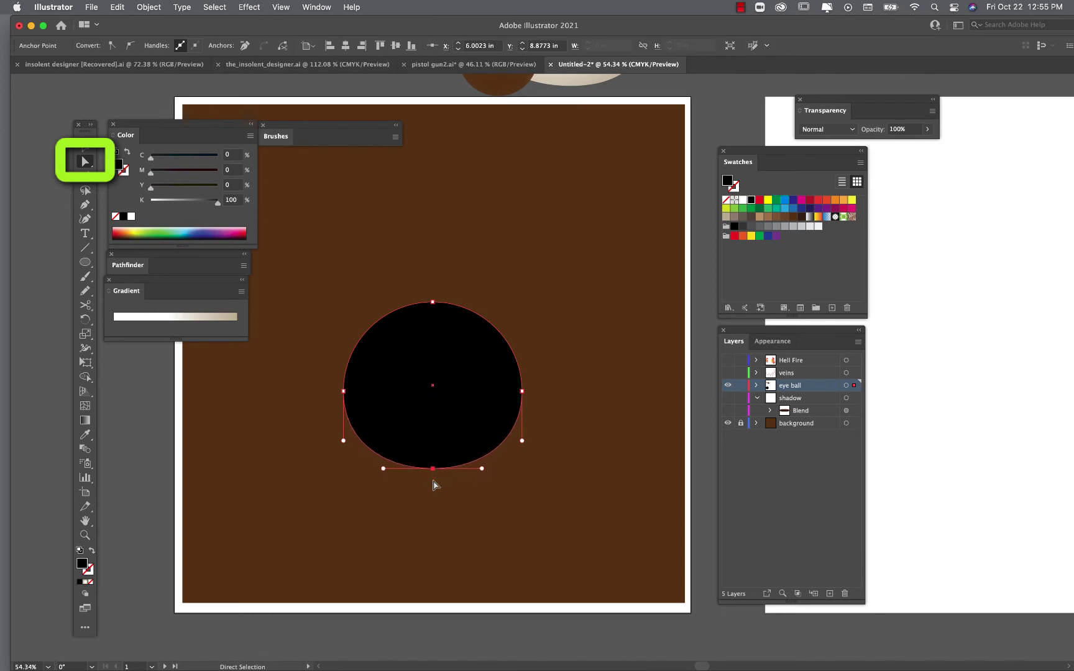
Step: Shift the shape's lowest anchor about 0.17 in to the right and further up, leaving the shape about 3.75 in high, and deselect it
{"action": "key", "text": "Right"}
{"action": "key", "text": "Right"}
{"action": "key", "text": "Right"}
{"action": "key", "text": "Right"}
{"action": "key", "text": "Right"}
{"action": "key", "text": "Right"}
{"action": "key", "text": "Right"}
{"action": "key", "text": "Right"}
{"action": "key", "text": "Right"}
{"action": "key", "text": "Right"}
{"action": "key", "text": "Right"}
{"action": "key", "text": "Right"}
{"action": "key", "text": "Up"}
{"action": "key", "text": "Up"}
{"action": "key", "text": "Up"}
{"action": "key", "text": "Up"}
{"action": "key", "text": "Up"}
{"action": "key", "text": "Up"}
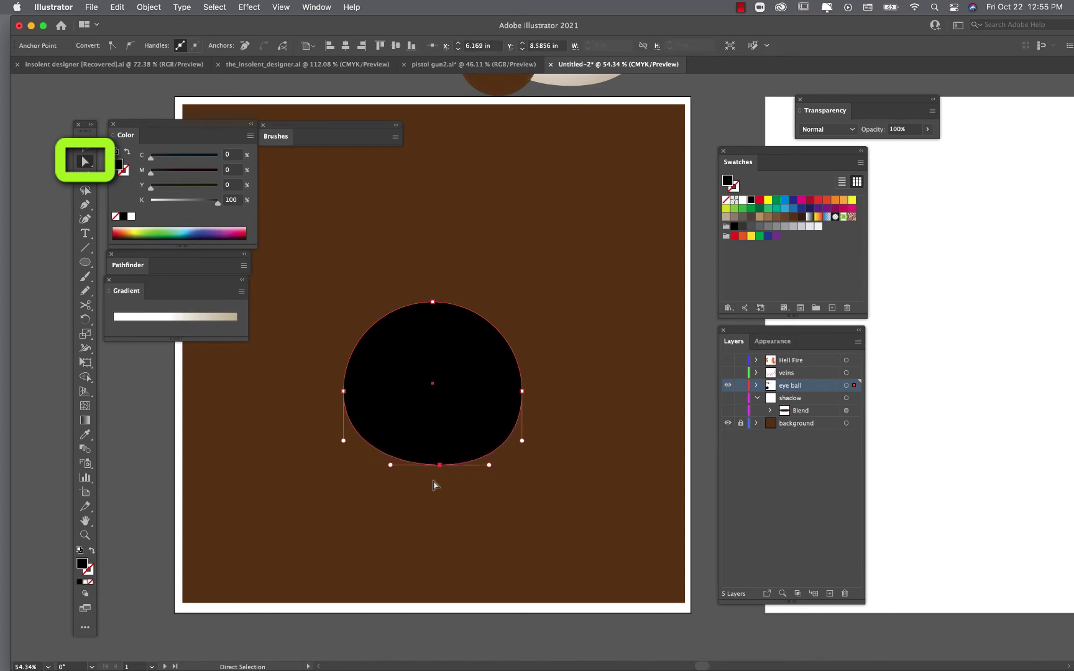
{"action": "left_click", "coordinate": [151, 429]}
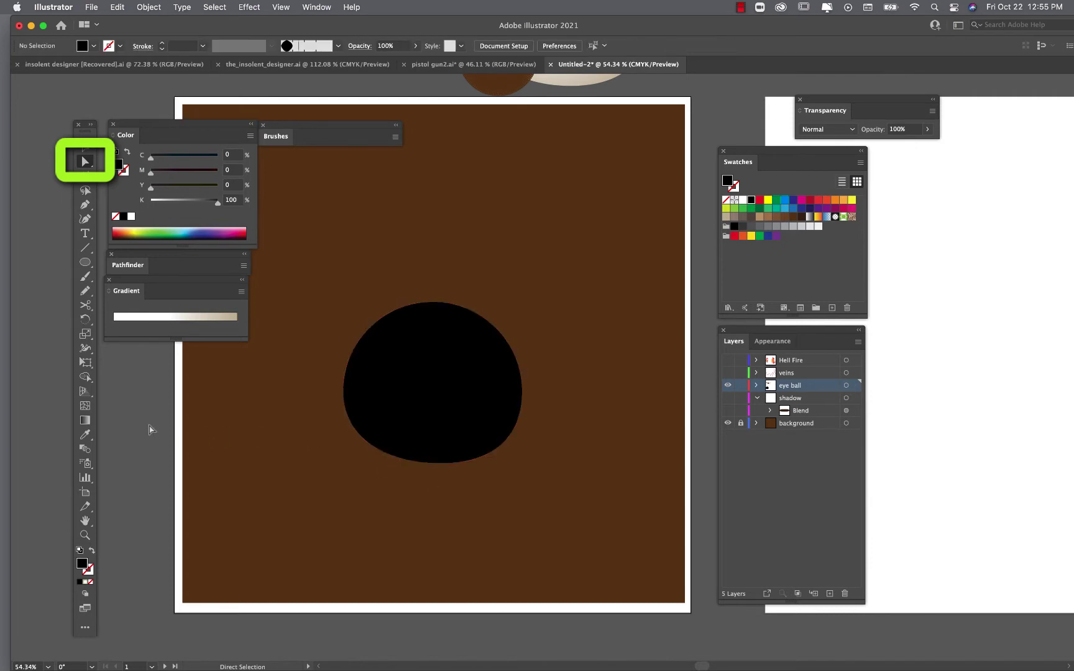
Step: Select the whole flattened eyeball shape and show the full gradient settings on the canvas above it
{"action": "scroll", "coordinate": [462, 460], "scroll_direction": "up", "scroll_amount": 5}
{"action": "scroll", "coordinate": [462, 460], "scroll_direction": "left", "scroll_amount": 3}
{"action": "scroll", "coordinate": [463, 460], "scroll_direction": "down", "scroll_amount": 2}
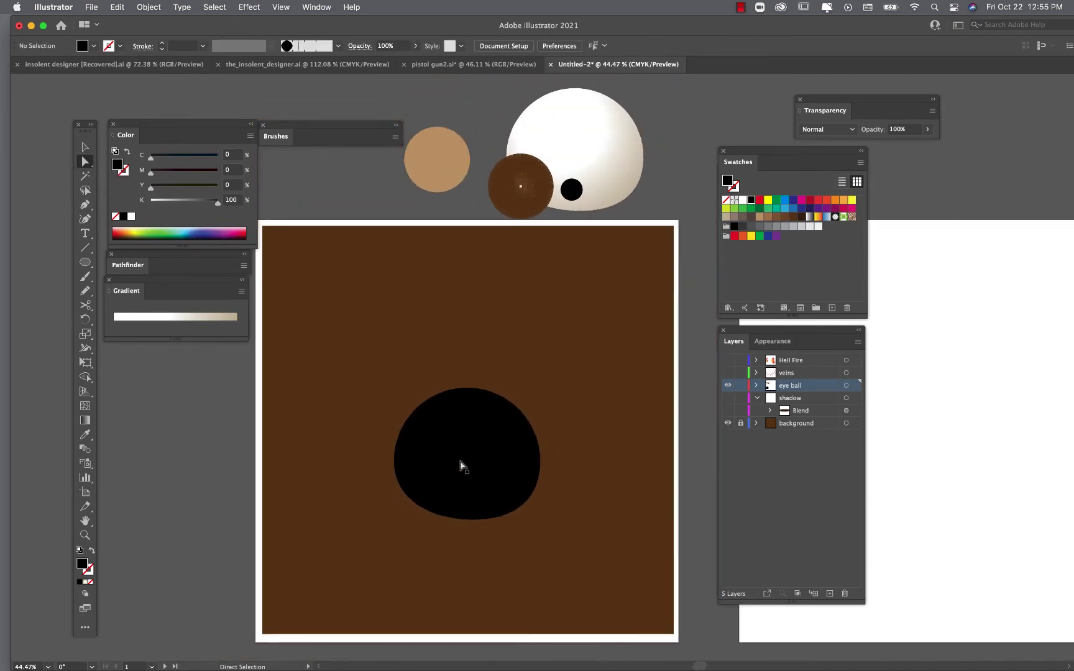
{"action": "scroll", "coordinate": [462, 463], "scroll_direction": "up", "scroll_amount": 3}
{"action": "left_click", "coordinate": [83, 147]}
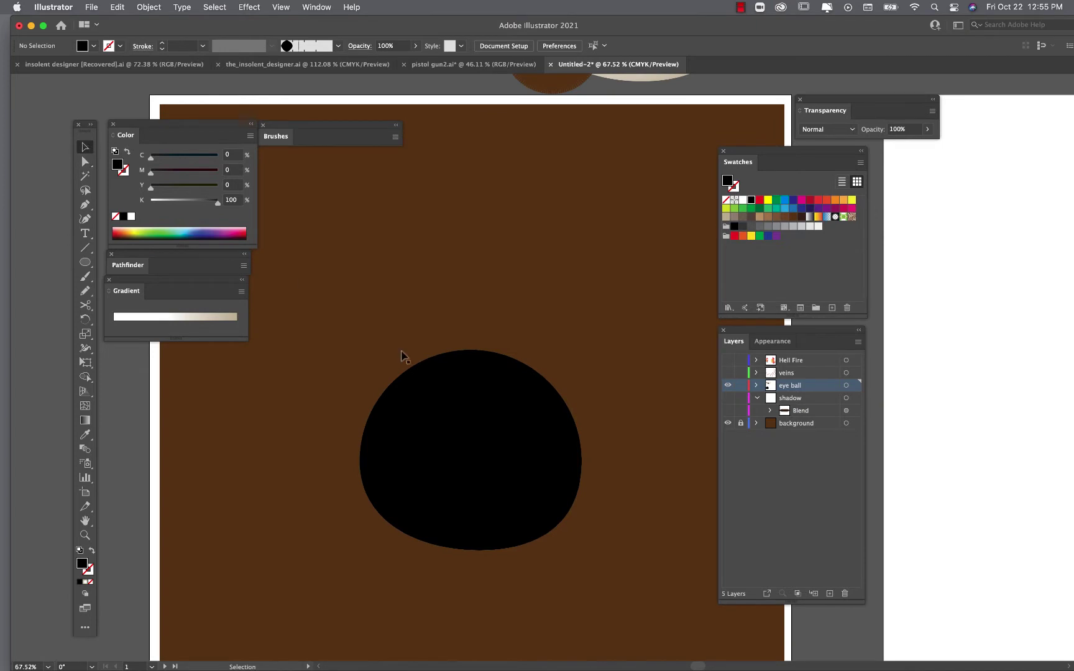
{"action": "left_click", "coordinate": [468, 426]}
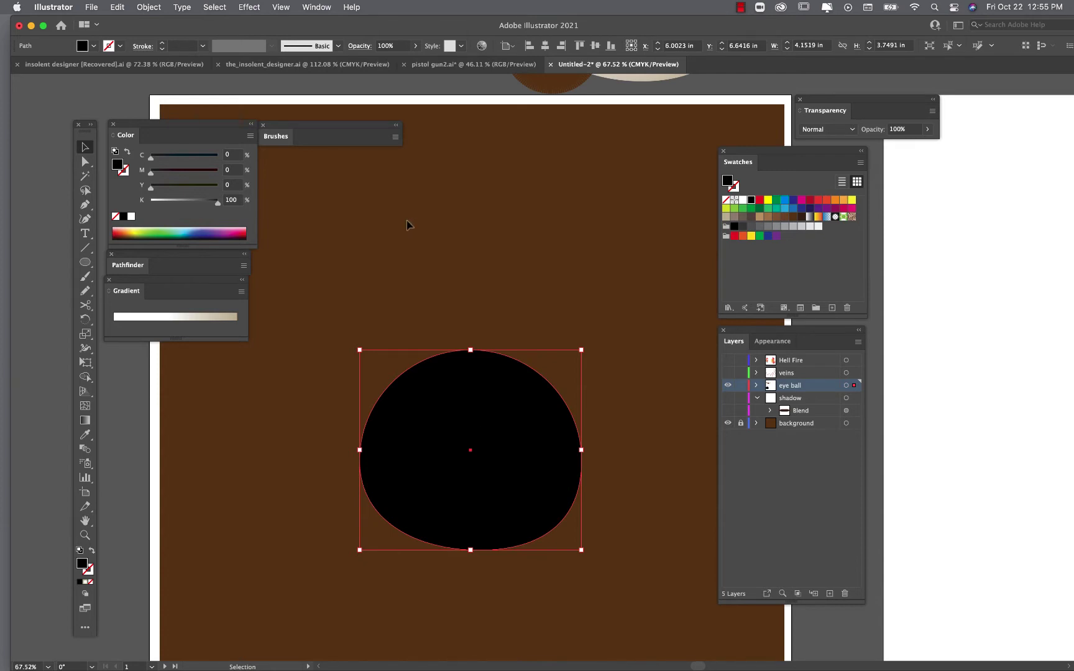
{"action": "left_click", "coordinate": [85, 421]}
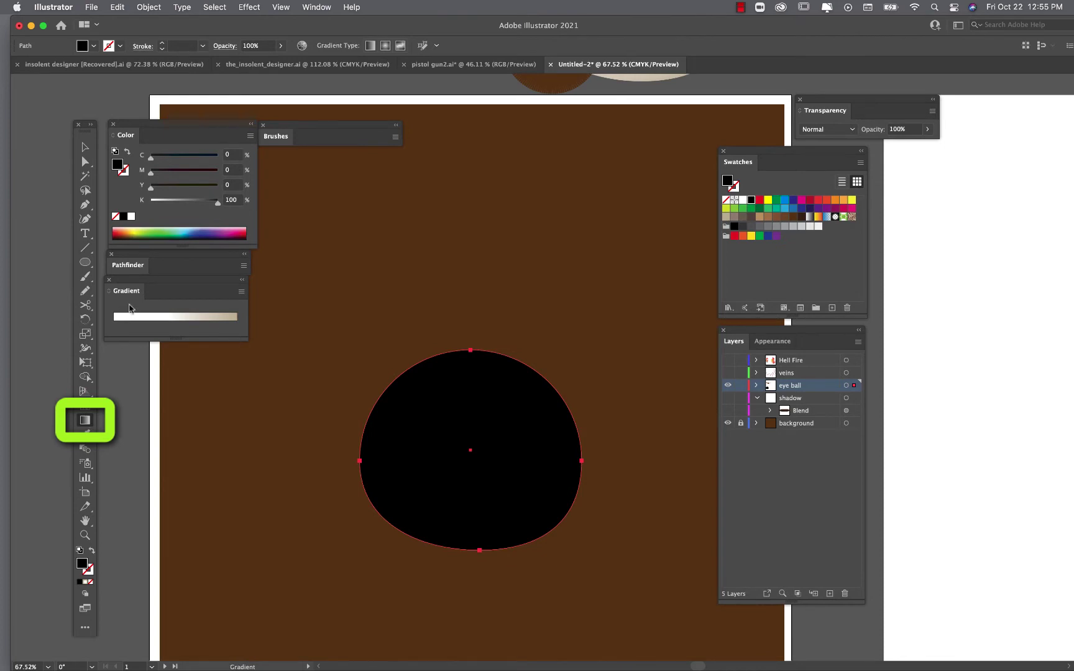
{"action": "mouse_move", "coordinate": [127, 285]}
{"action": "left_mouse_down"}
{"action": "mouse_move", "coordinate": [190, 272]}
{"action": "mouse_move", "coordinate": [318, 200]}
{"action": "mouse_move", "coordinate": [298, 155]}
{"action": "left_mouse_up"}
{"action": "left_click", "coordinate": [297, 184]}
{"action": "left_click", "coordinate": [296, 184]}
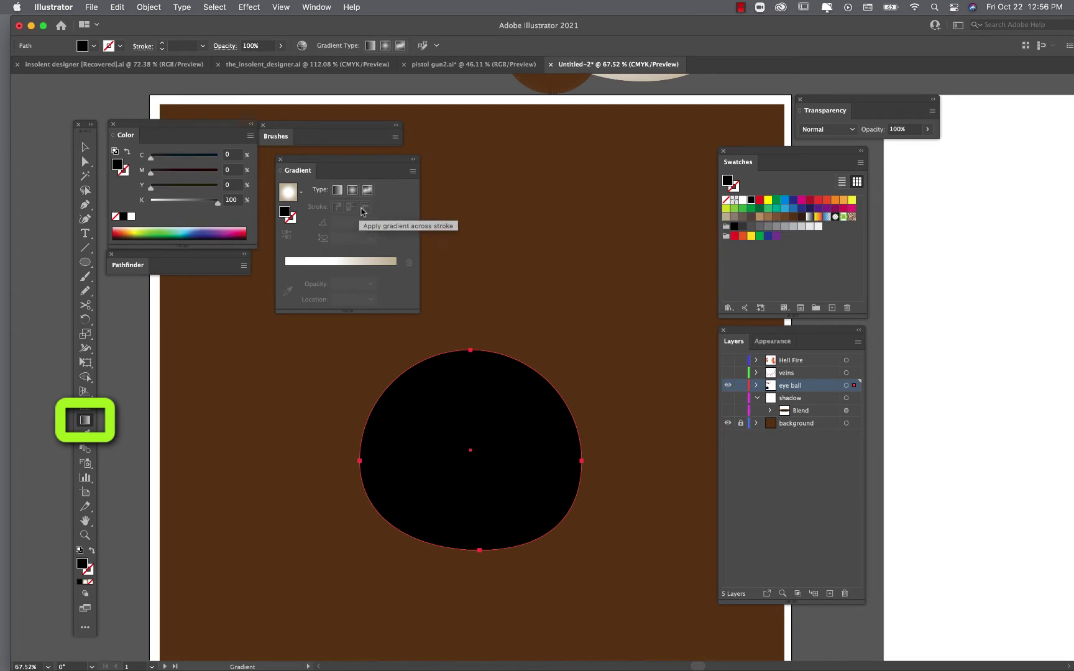
Step: Fill the eyeball shape with a white-to-black radial gradient and shift the shape slightly up and to the left
{"action": "left_click", "coordinate": [290, 197]}
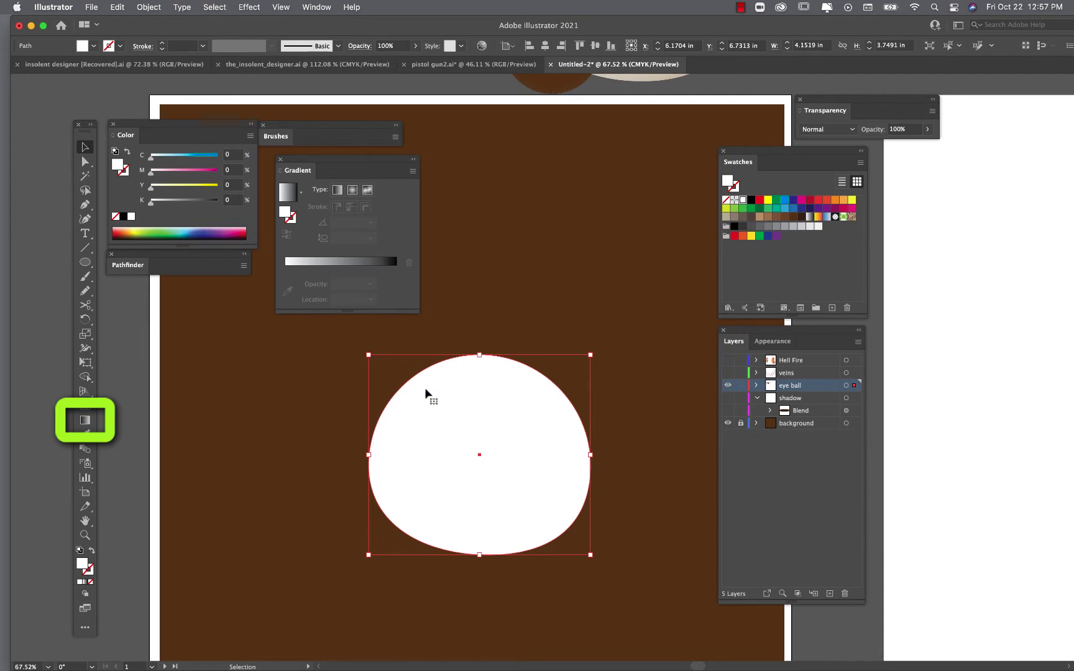
{"action": "left_click_drag", "start_coordinate": [427, 393], "coordinate": [420, 389]}
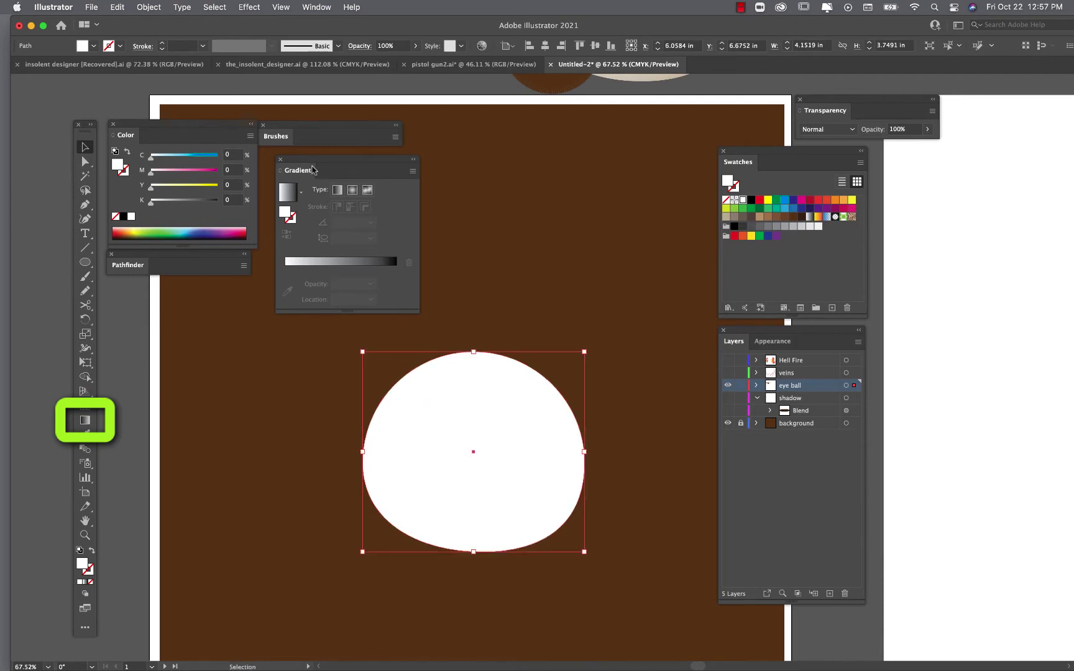
{"action": "left_click_drag", "start_coordinate": [317, 161], "coordinate": [299, 171]}
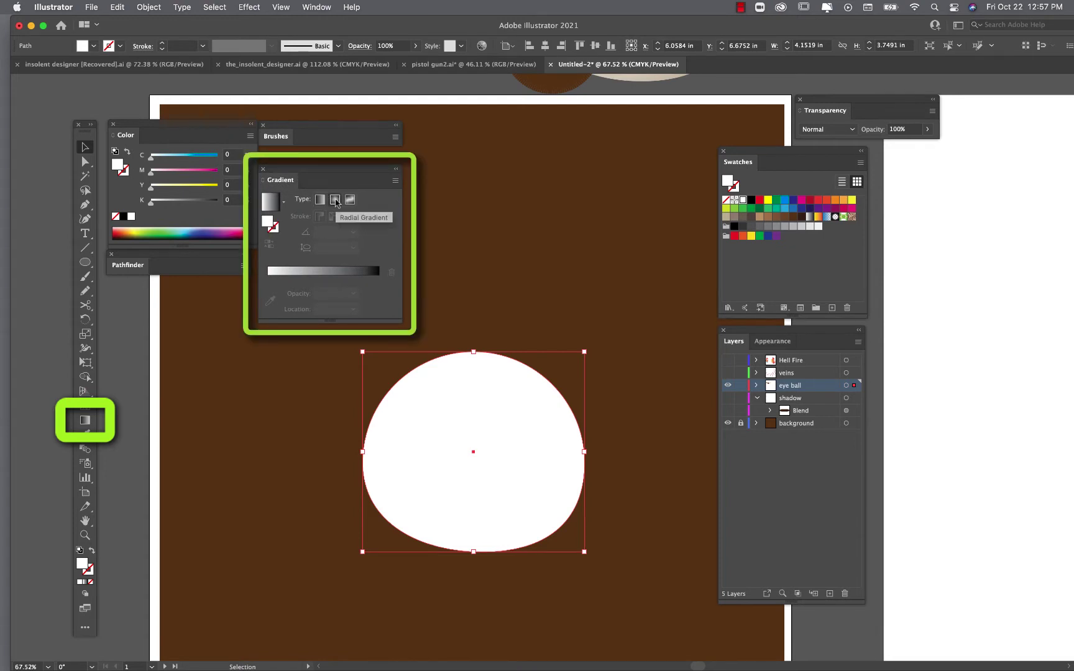
{"action": "left_click", "coordinate": [335, 200]}
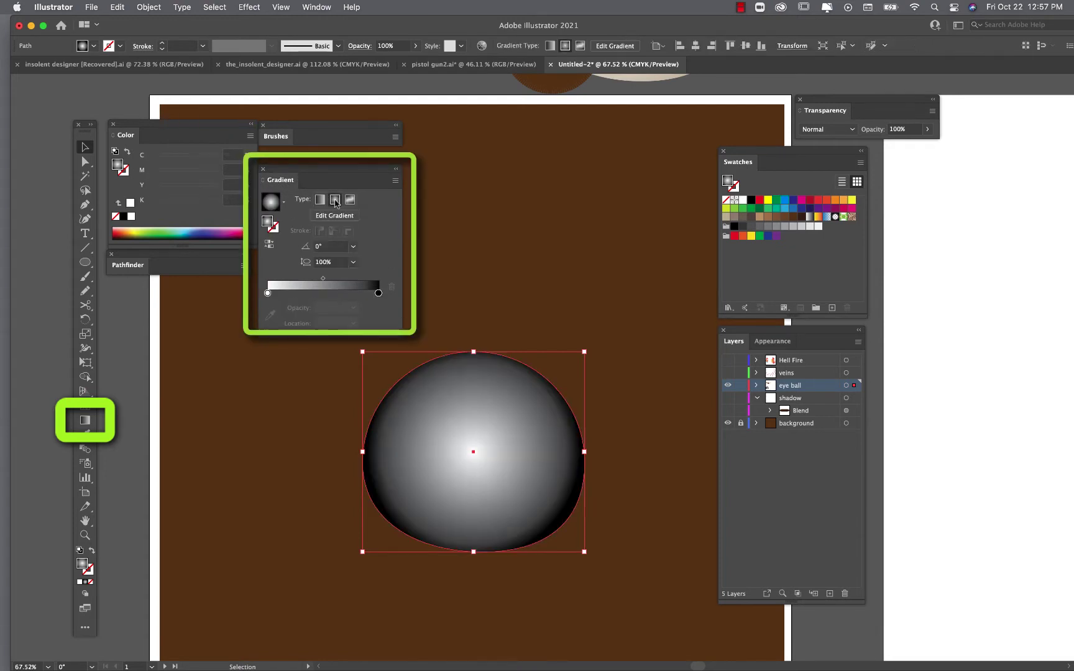
Step: Edit the radial gradient on the eyeball, moving its centre toward the shape's upper left and enlarging its radius
{"action": "scroll", "coordinate": [486, 461], "scroll_direction": "down", "scroll_amount": 1}
{"action": "scroll", "coordinate": [486, 461], "scroll_direction": "down", "scroll_amount": 3}
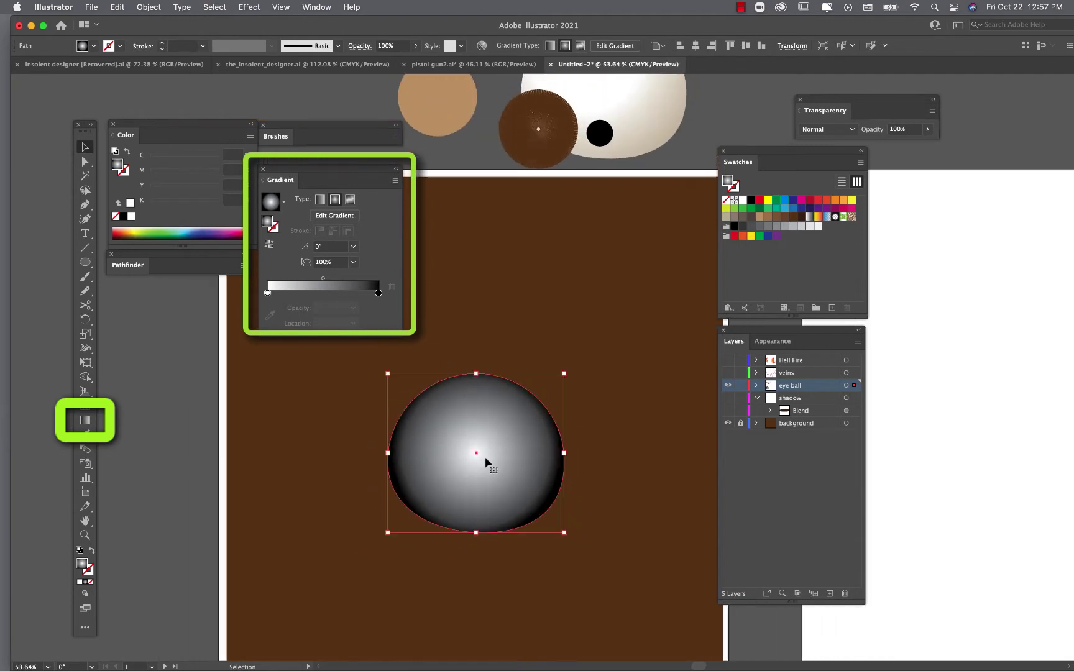
{"action": "scroll", "coordinate": [486, 461], "scroll_direction": "right", "scroll_amount": 3}
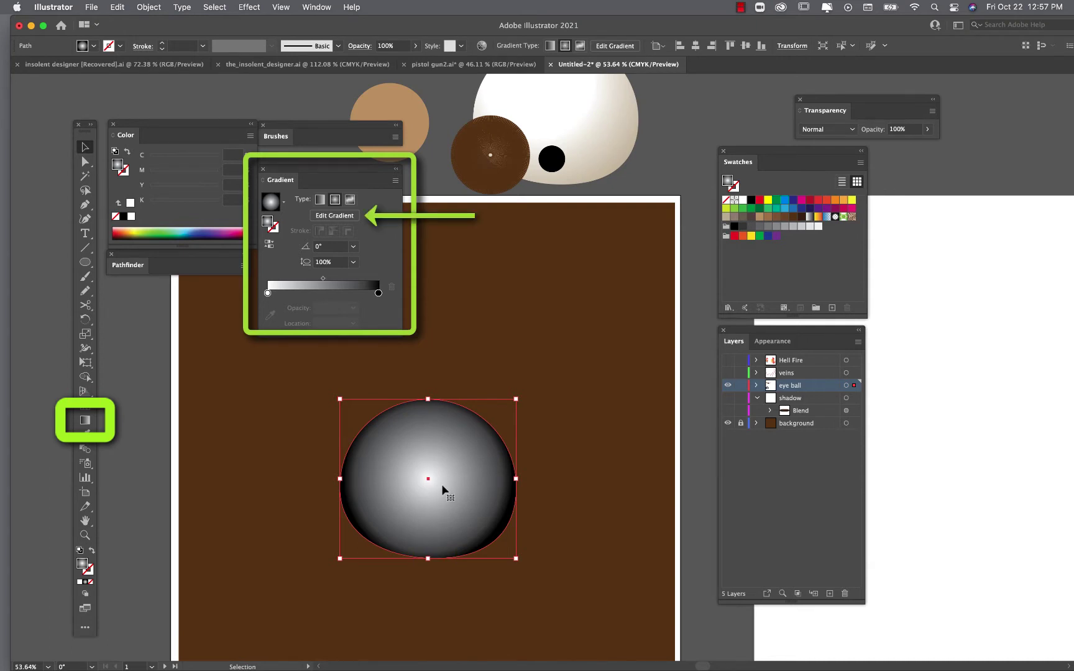
{"action": "left_click", "coordinate": [341, 217]}
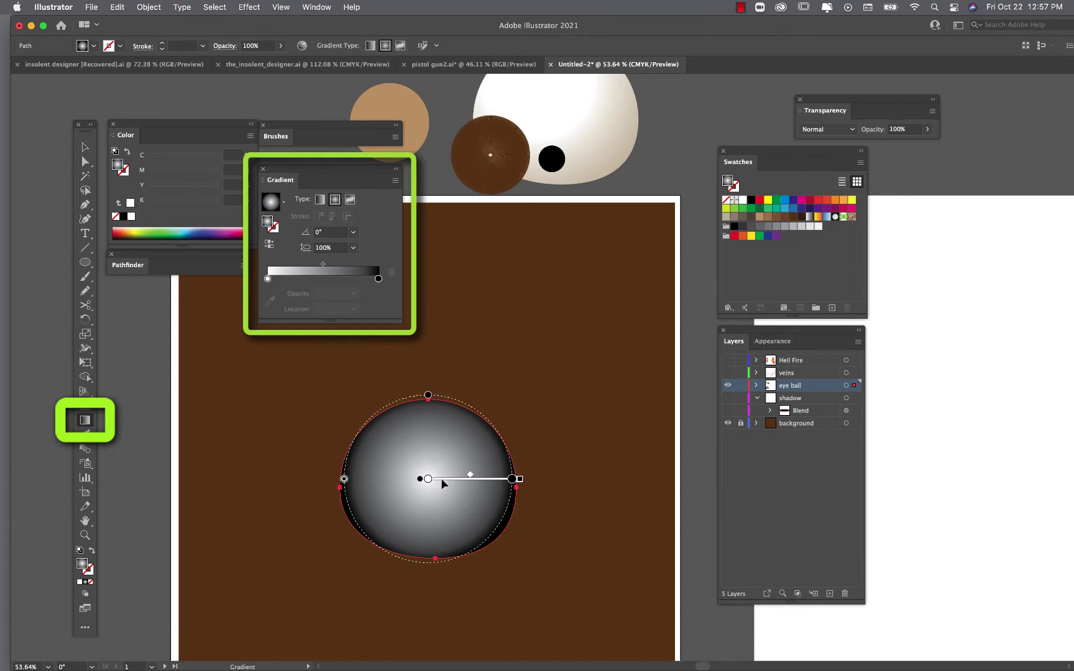
{"action": "left_click_drag", "start_coordinate": [436, 478], "coordinate": [413, 453]}
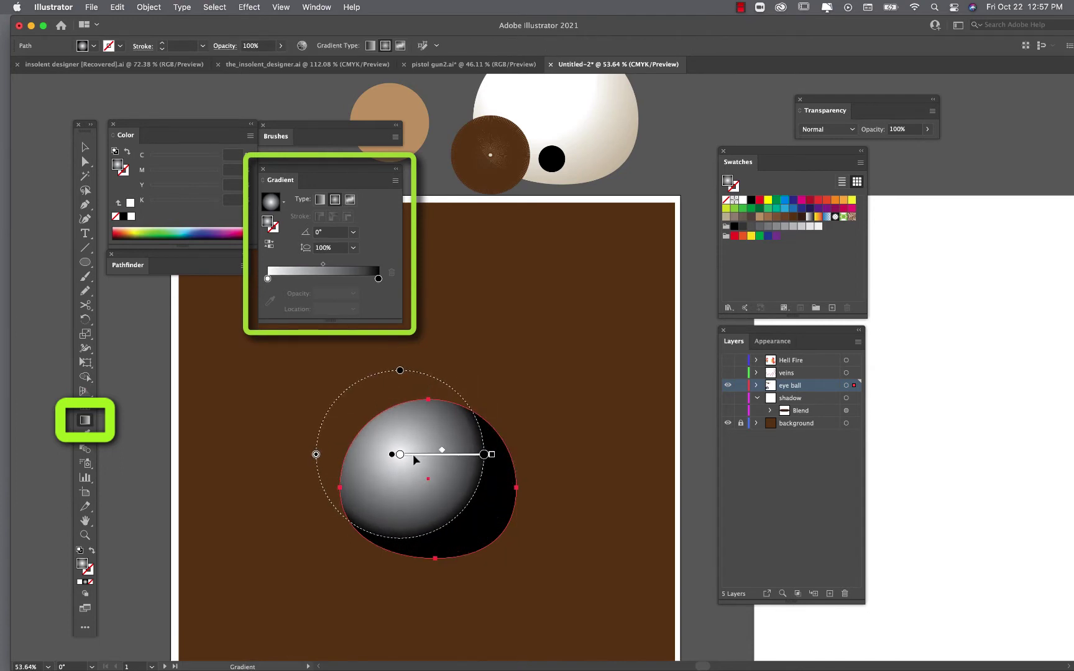
{"action": "left_click_drag", "start_coordinate": [491, 456], "coordinate": [522, 457]}
Step: Place the white gradient stop at about 19% and adjust the midpoint between the white and black stops
{"action": "mouse_move", "coordinate": [399, 454]}
{"action": "left_mouse_down"}
{"action": "mouse_move", "coordinate": [380, 460]}
{"action": "mouse_move", "coordinate": [422, 458]}
{"action": "mouse_move", "coordinate": [439, 443]}
{"action": "left_mouse_up"}
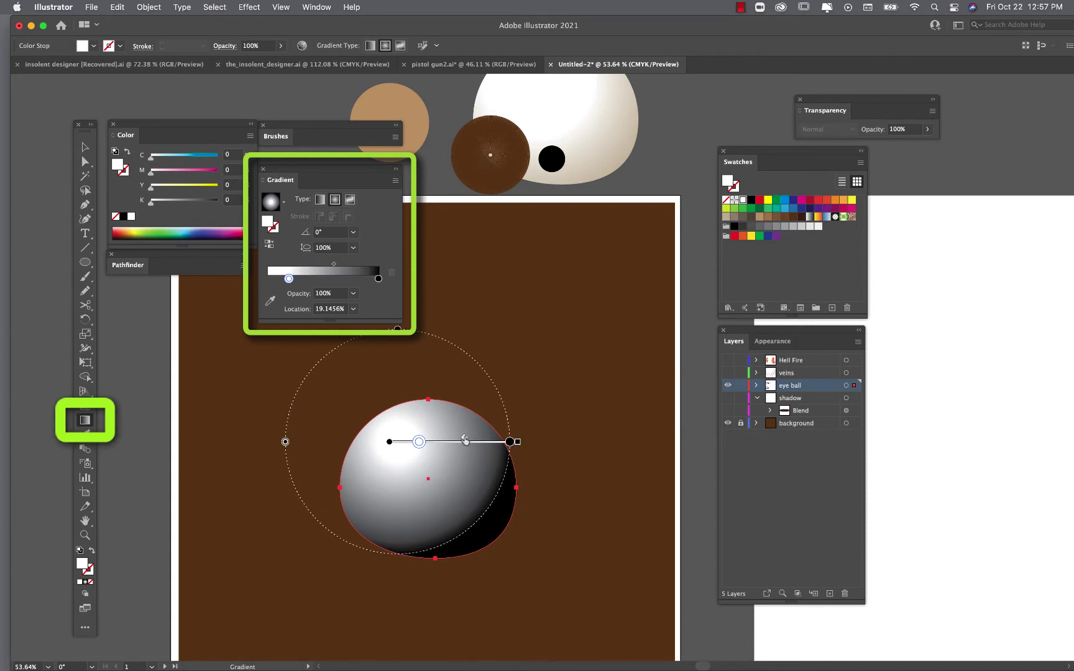
{"action": "left_click_drag", "start_coordinate": [465, 440], "coordinate": [445, 438]}
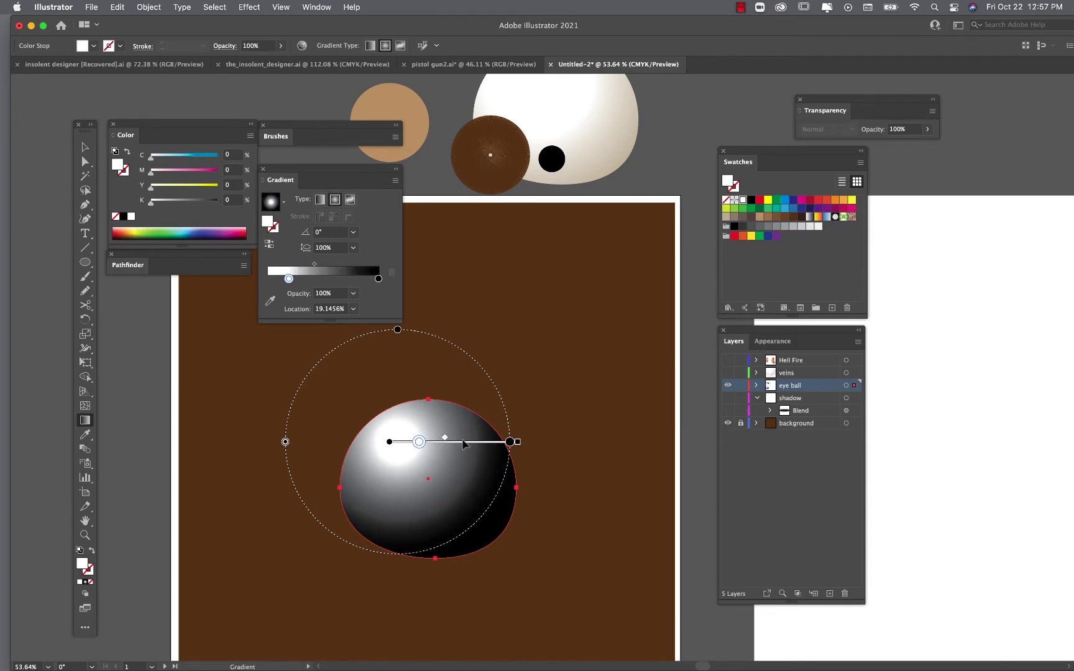
{"action": "left_click_drag", "start_coordinate": [444, 438], "coordinate": [455, 440]}
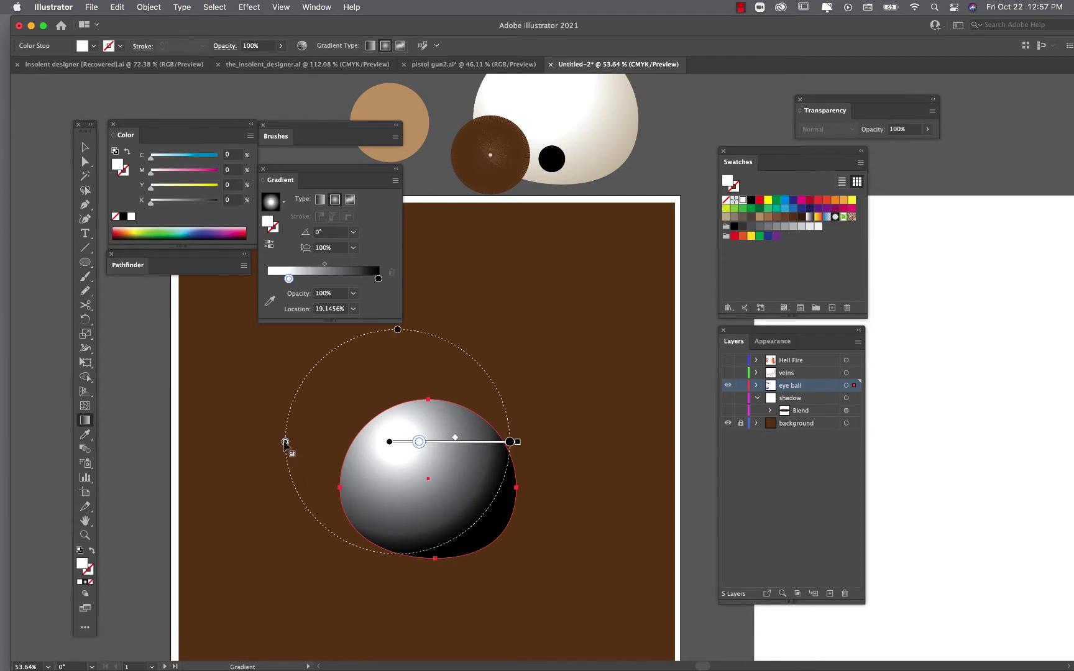
Step: Enlarge the gradient's spread, squash it to an aspect ratio of about 89%, and recentre the highlight in the eyeball's upper left
{"action": "mouse_move", "coordinate": [286, 442]}
{"action": "left_mouse_down"}
{"action": "mouse_move", "coordinate": [305, 527]}
{"action": "mouse_move", "coordinate": [271, 557]}
{"action": "mouse_move", "coordinate": [279, 534]}
{"action": "mouse_move", "coordinate": [290, 535]}
{"action": "left_mouse_up"}
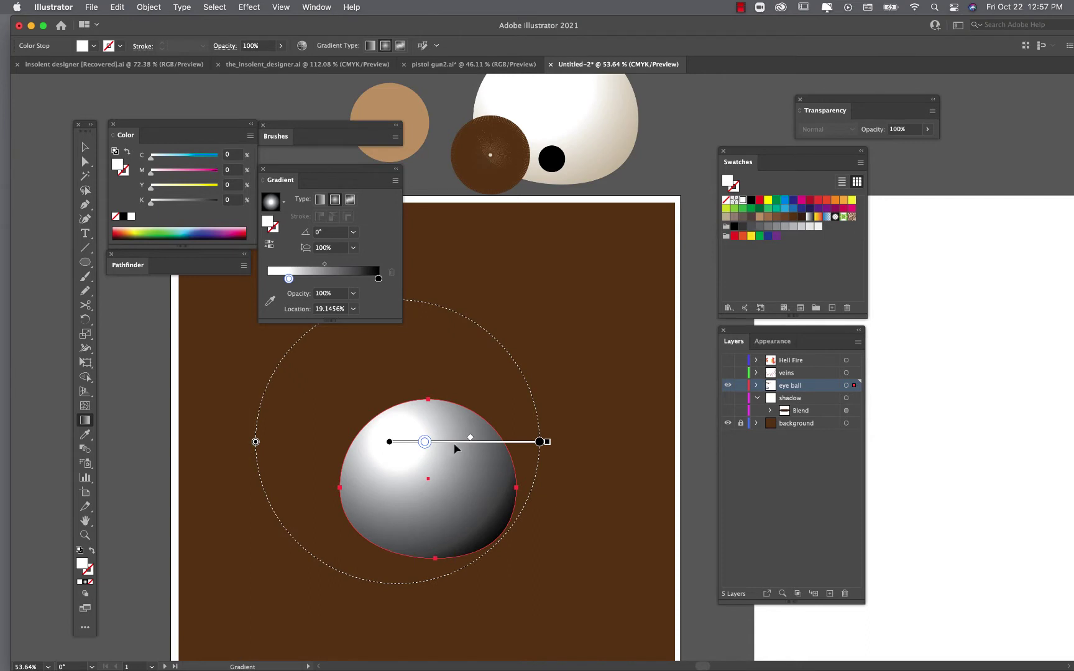
{"action": "left_click_drag", "start_coordinate": [454, 446], "coordinate": [459, 429]}
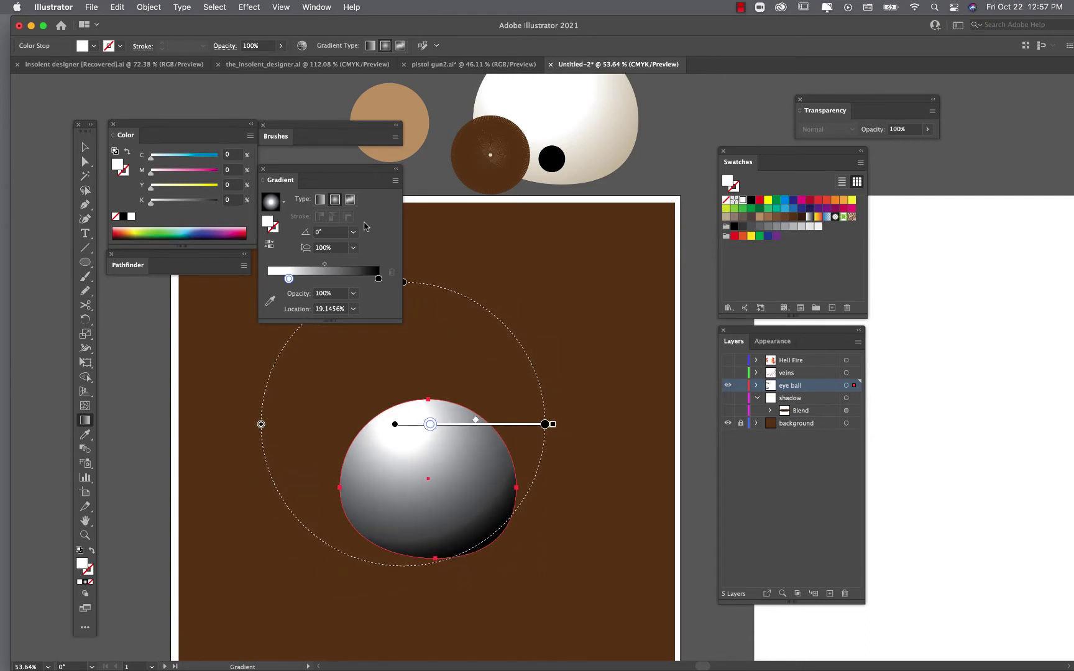
{"action": "double_click", "coordinate": [287, 181]}
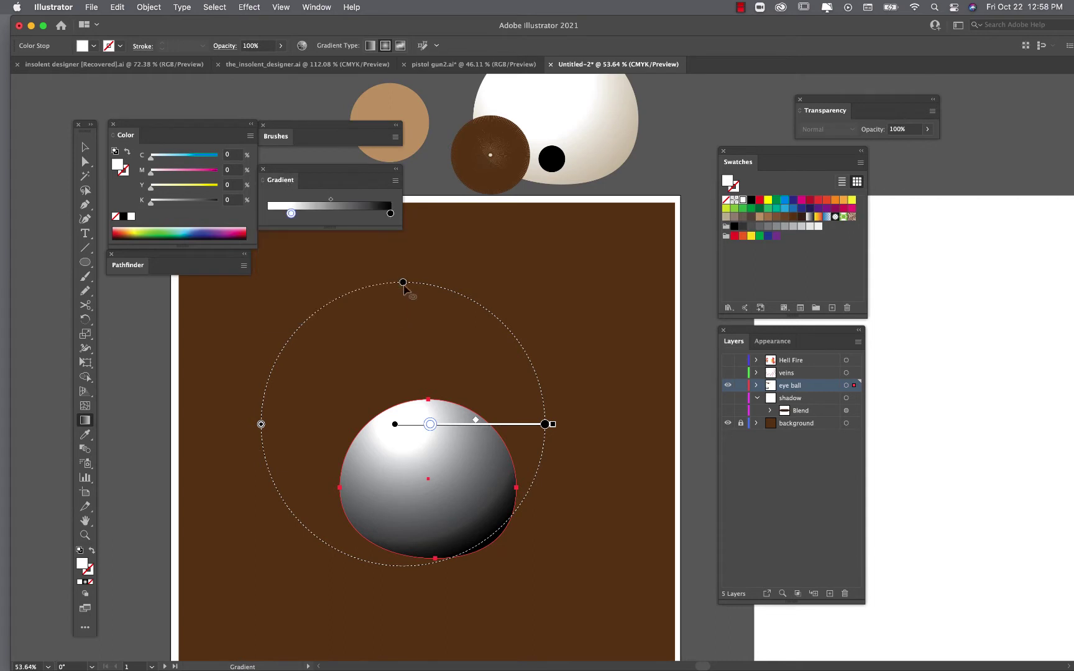
{"action": "left_click_drag", "start_coordinate": [404, 283], "coordinate": [403, 298]}
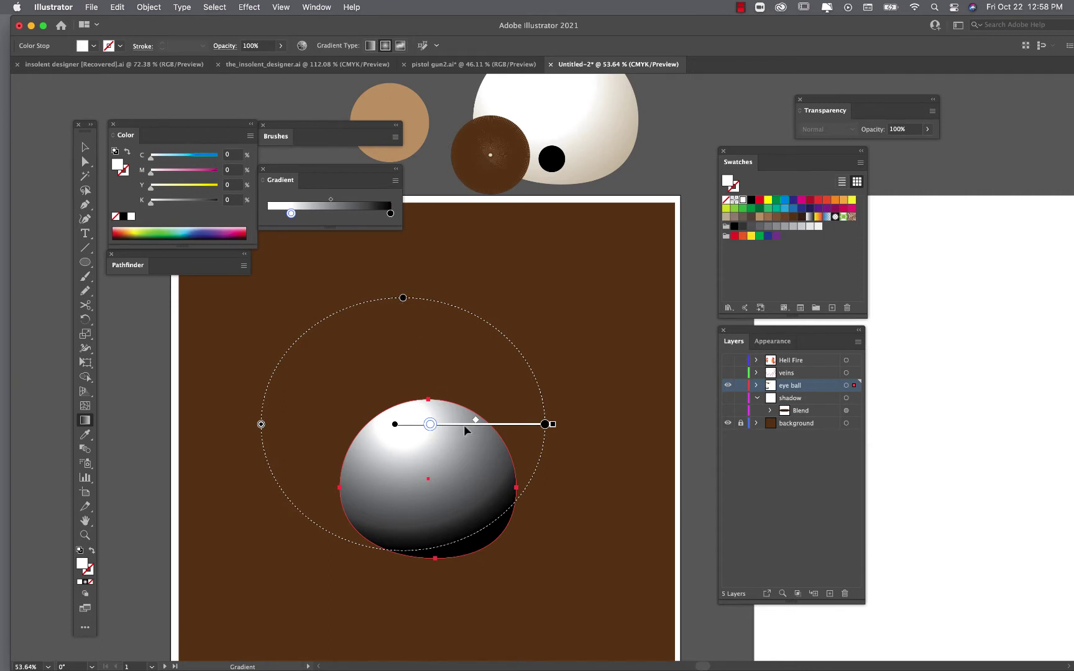
{"action": "left_click_drag", "start_coordinate": [463, 425], "coordinate": [468, 424]}
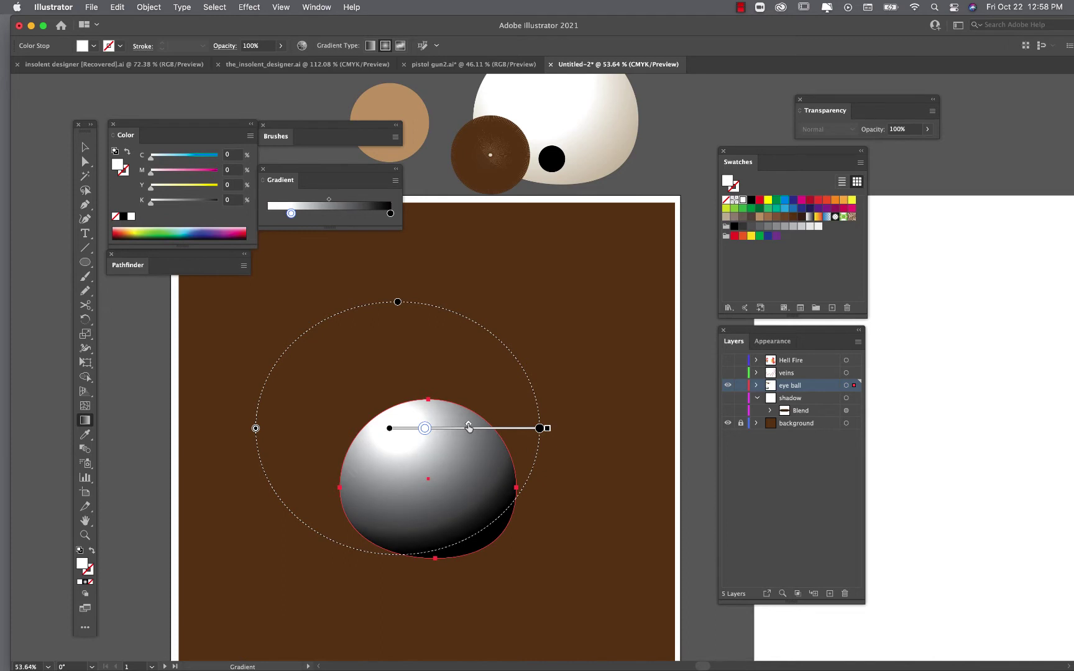
Step: Bring the full gradient settings directly above the eyeball and move the white stop to about 2%
{"action": "left_click", "coordinate": [284, 184]}
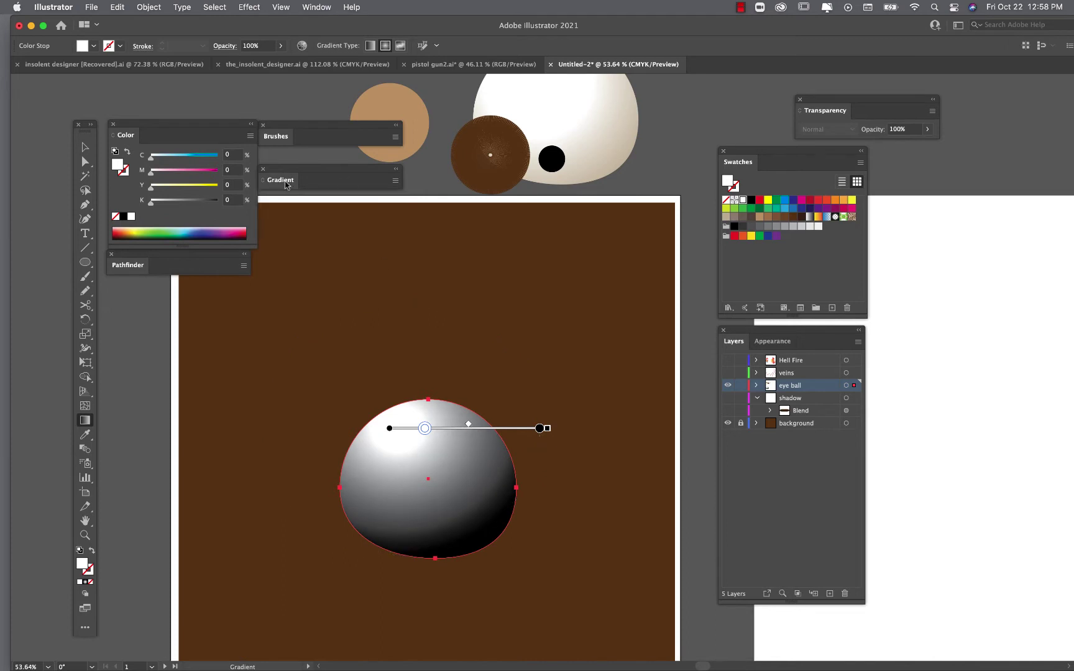
{"action": "left_click", "coordinate": [283, 180]}
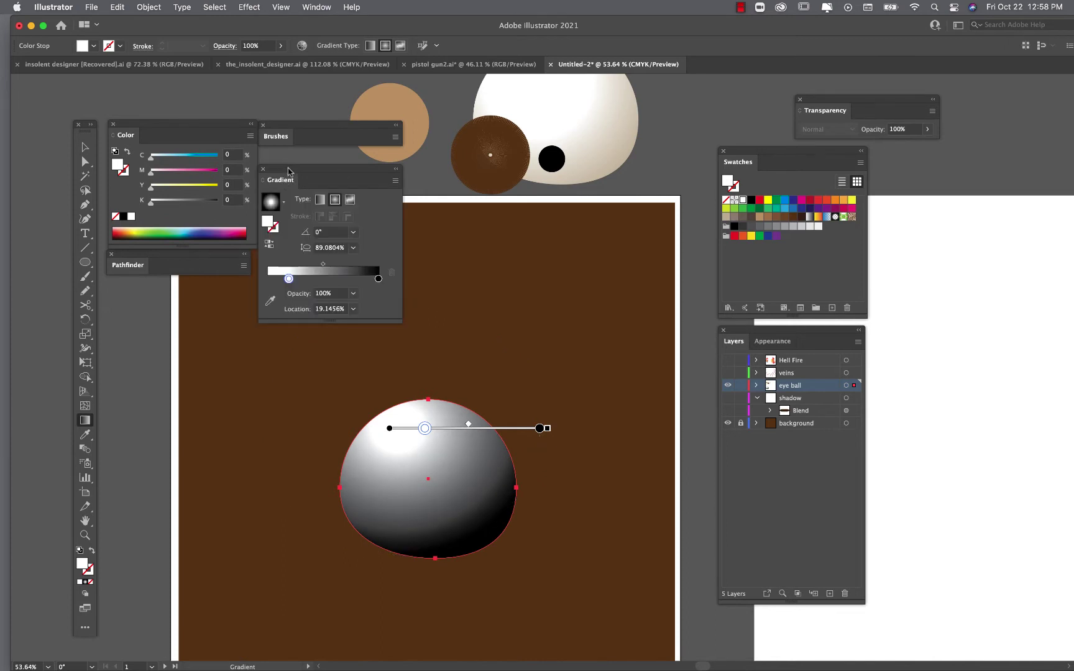
{"action": "left_click_drag", "start_coordinate": [288, 171], "coordinate": [456, 210]}
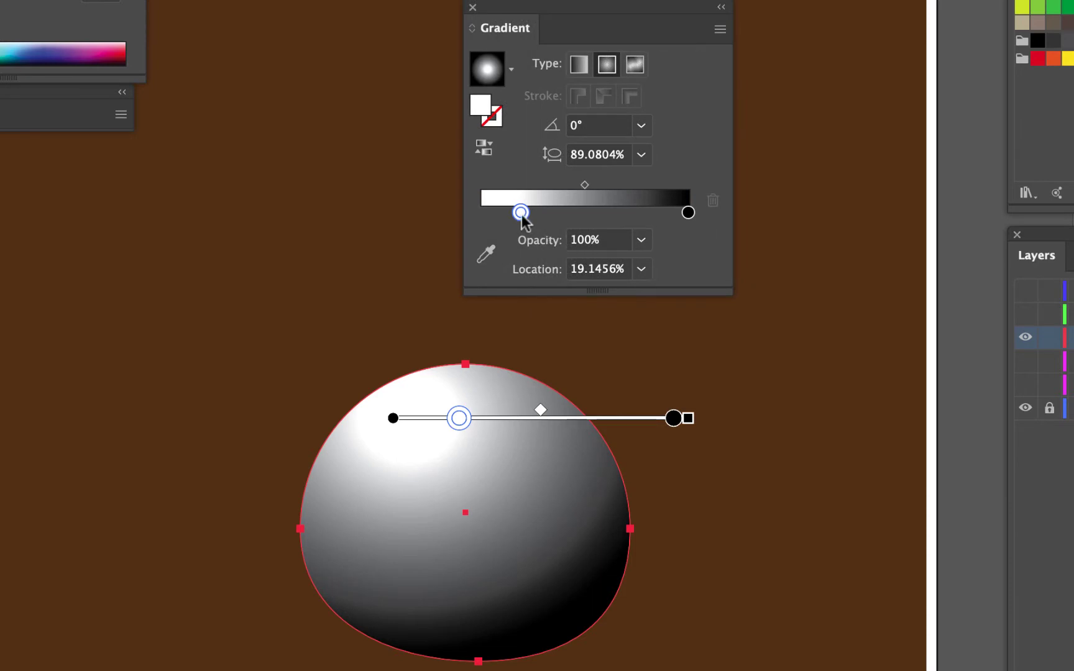
{"action": "left_click_drag", "start_coordinate": [521, 215], "coordinate": [485, 214]}
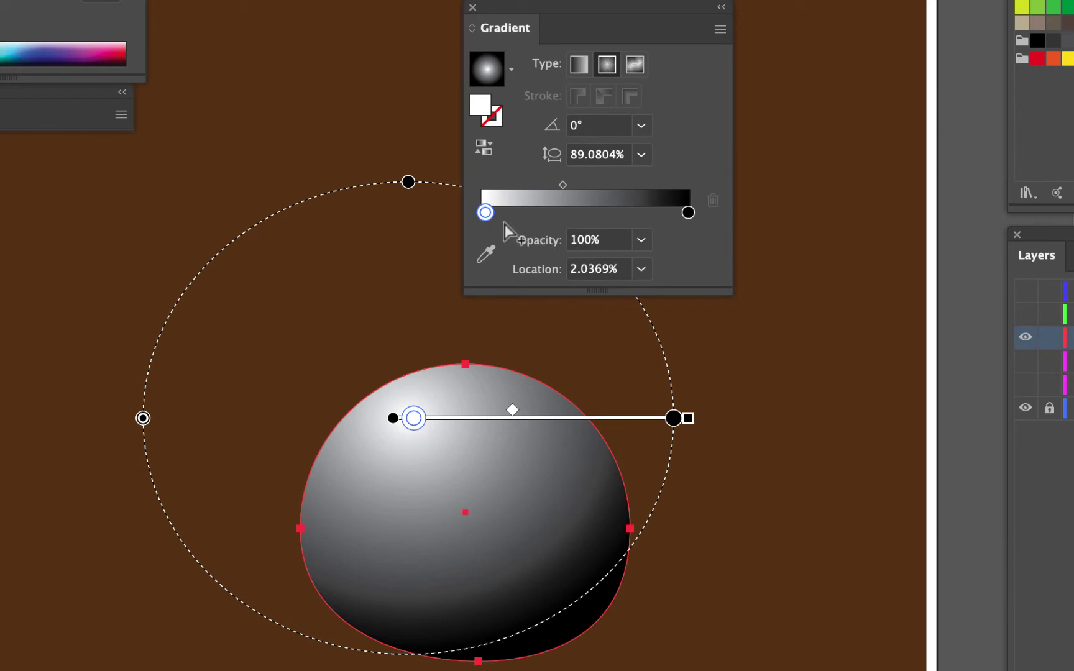
Step: Recolour the black outer gradient stop light tan, then move the white stop to about 61.6% and the midpoint closer to the tan edge
{"action": "double_click", "coordinate": [688, 212]}
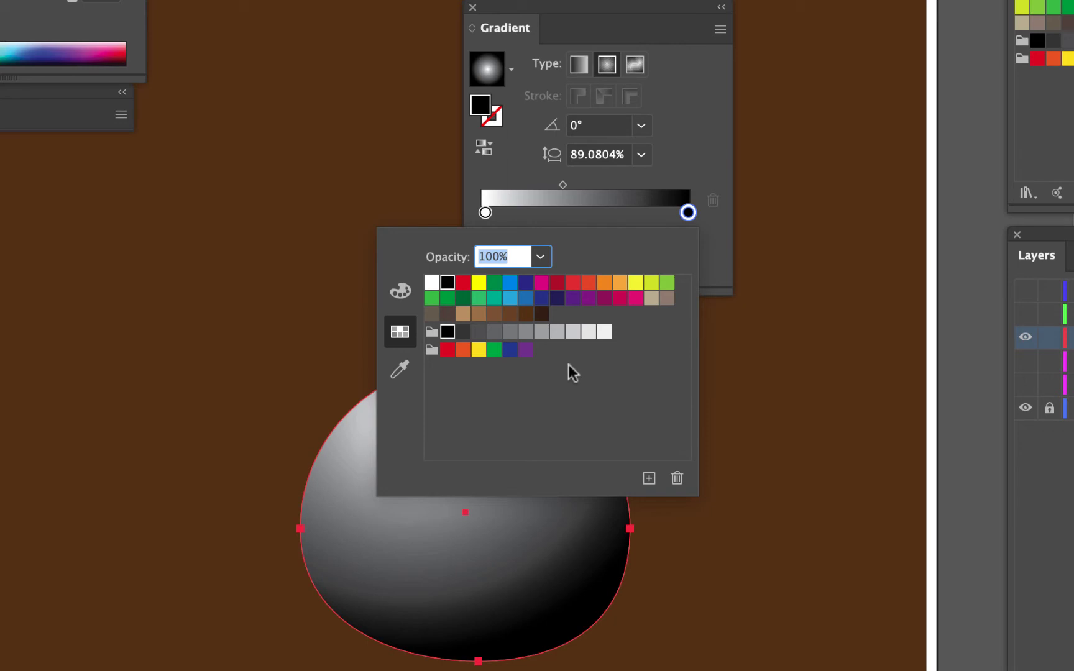
{"action": "left_click", "coordinate": [651, 299]}
{"action": "left_click", "coordinate": [697, 156]}
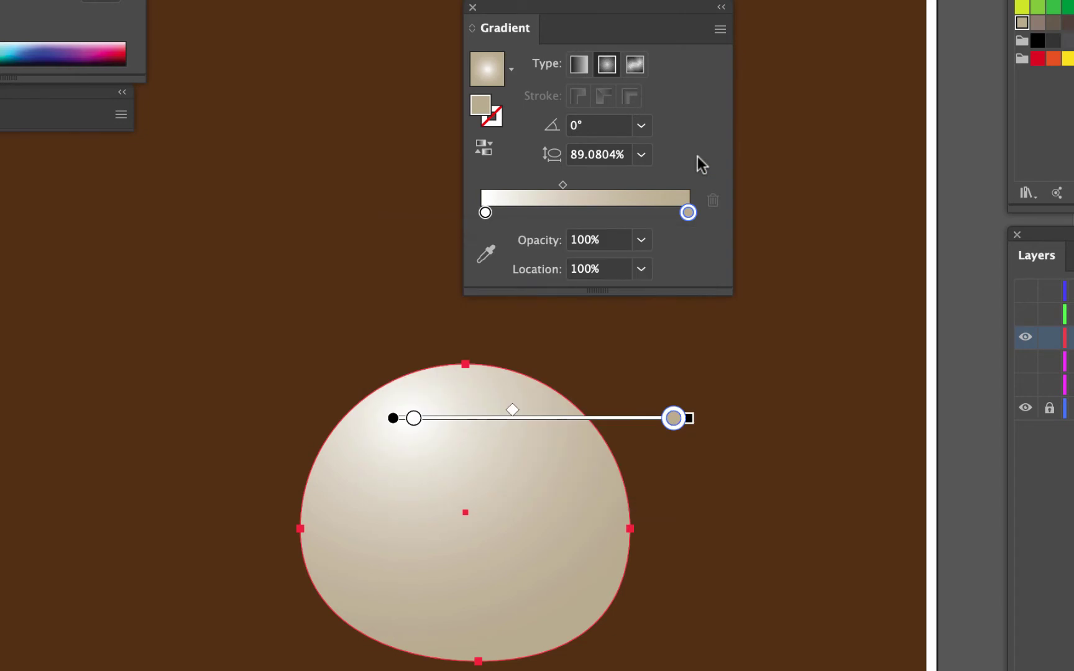
{"action": "left_click_drag", "start_coordinate": [512, 413], "coordinate": [563, 420]}
{"action": "mouse_move", "coordinate": [470, 417]}
{"action": "left_mouse_down"}
{"action": "mouse_move", "coordinate": [472, 431]}
{"action": "mouse_move", "coordinate": [473, 422]}
{"action": "mouse_move", "coordinate": [417, 424]}
{"action": "mouse_move", "coordinate": [575, 424]}
{"action": "mouse_move", "coordinate": [524, 432]}
{"action": "mouse_move", "coordinate": [564, 436]}
{"action": "left_mouse_up"}
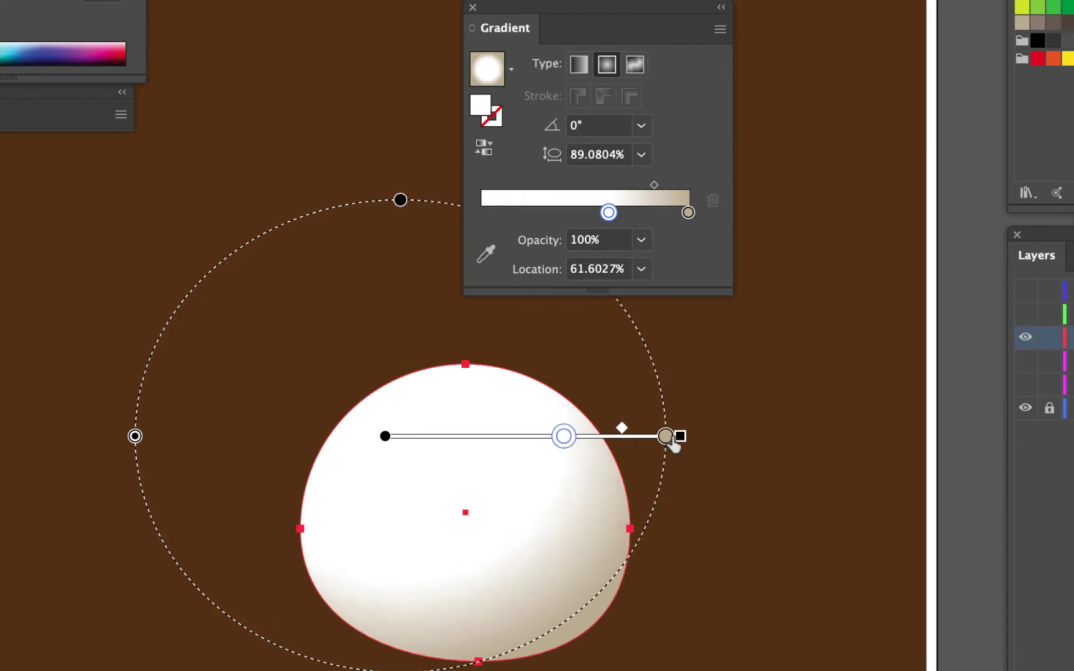
Step: Move the eyeball gradient's white stop to about 62.5%, deselect the shape, and move the gradient settings off the artwork
{"action": "mouse_move", "coordinate": [666, 436]}
{"action": "left_mouse_down"}
{"action": "mouse_move", "coordinate": [650, 436]}
{"action": "mouse_move", "coordinate": [666, 437]}
{"action": "left_mouse_up"}
{"action": "left_click", "coordinate": [561, 437]}
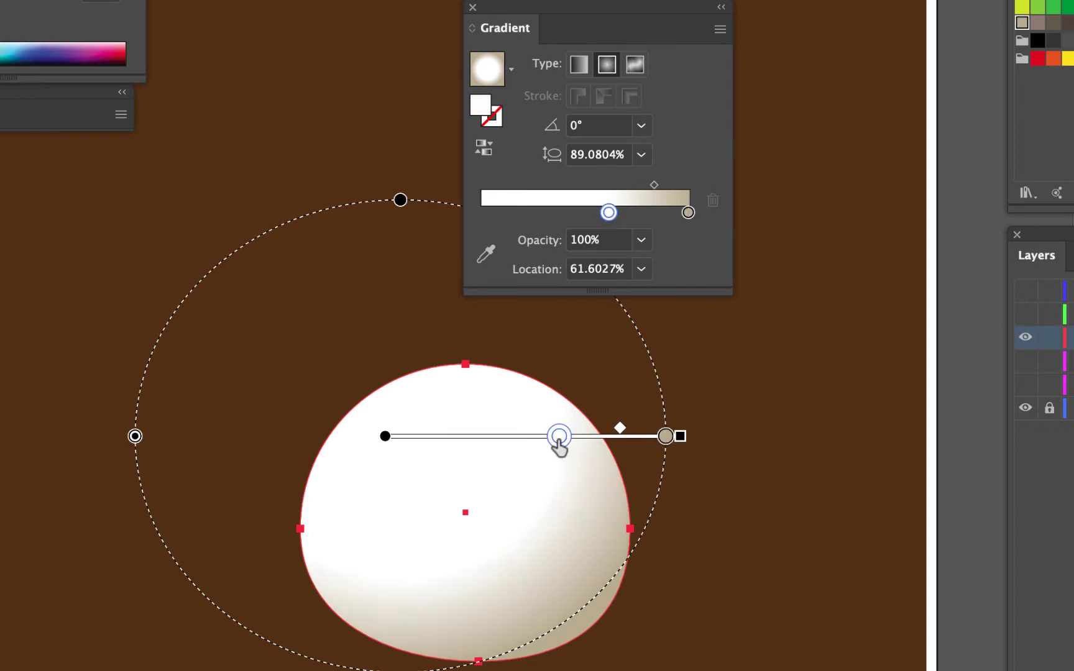
{"action": "left_click_drag", "start_coordinate": [559, 442], "coordinate": [563, 441]}
{"action": "left_click", "coordinate": [86, 147]}
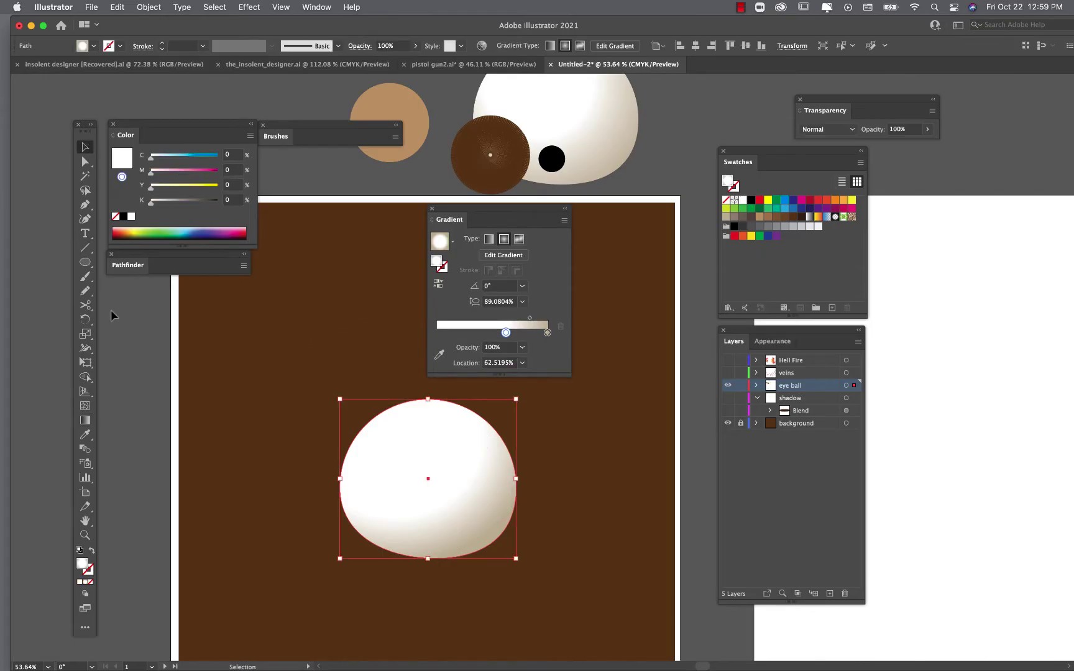
{"action": "left_click", "coordinate": [281, 540]}
{"action": "scroll", "coordinate": [433, 479], "scroll_direction": "up", "scroll_amount": 3}
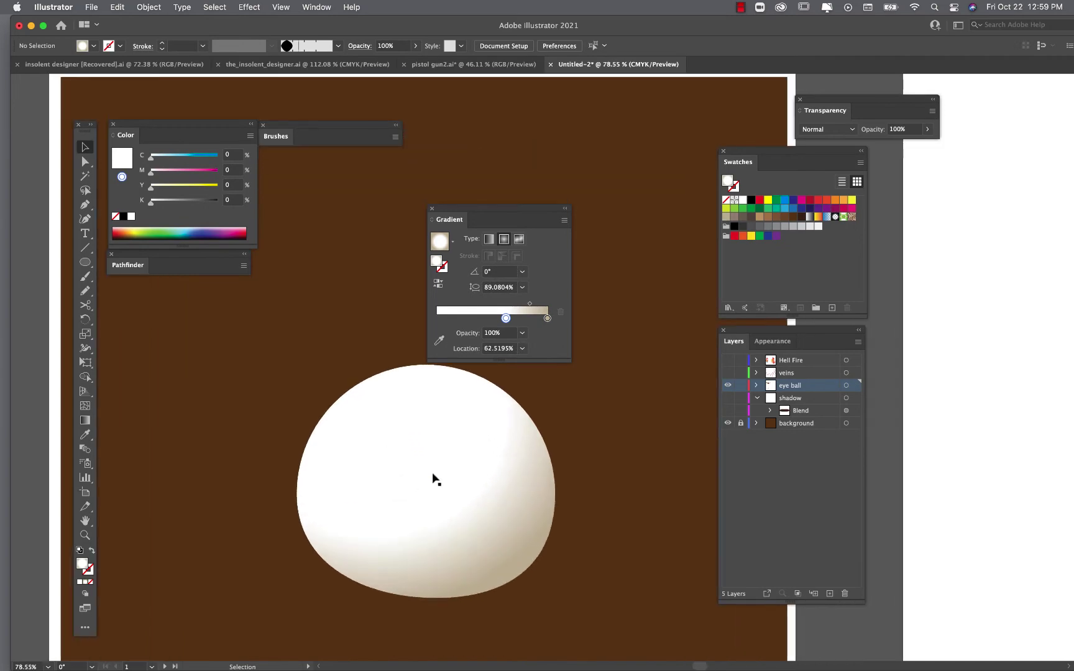
{"action": "scroll", "coordinate": [513, 508], "scroll_direction": "down", "scroll_amount": 3}
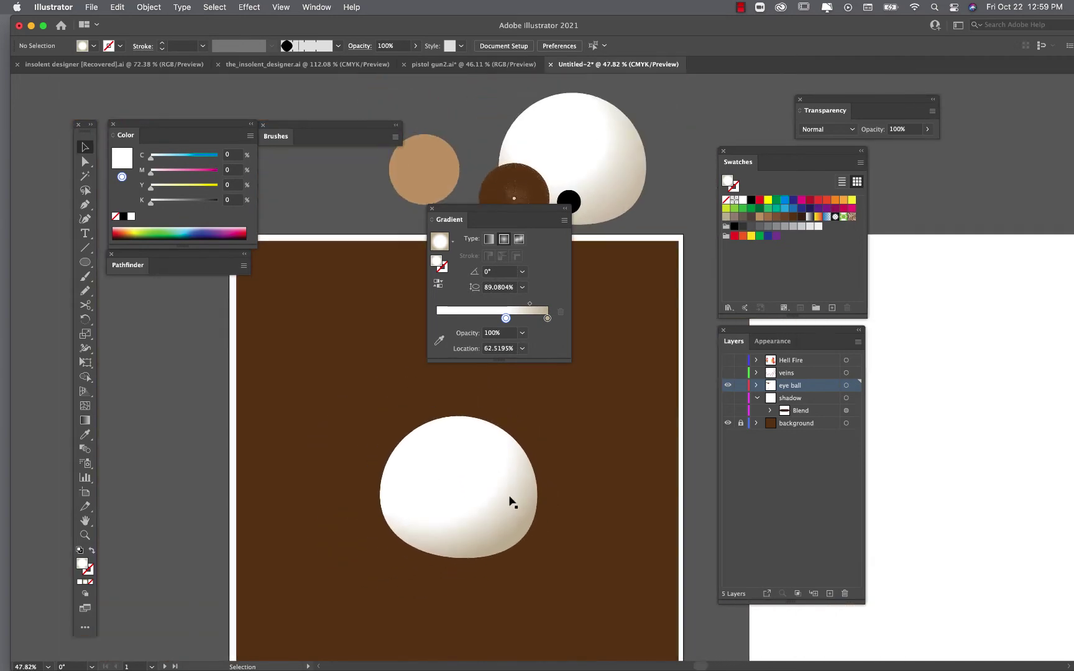
{"action": "left_click_drag", "start_coordinate": [467, 214], "coordinate": [152, 299]}
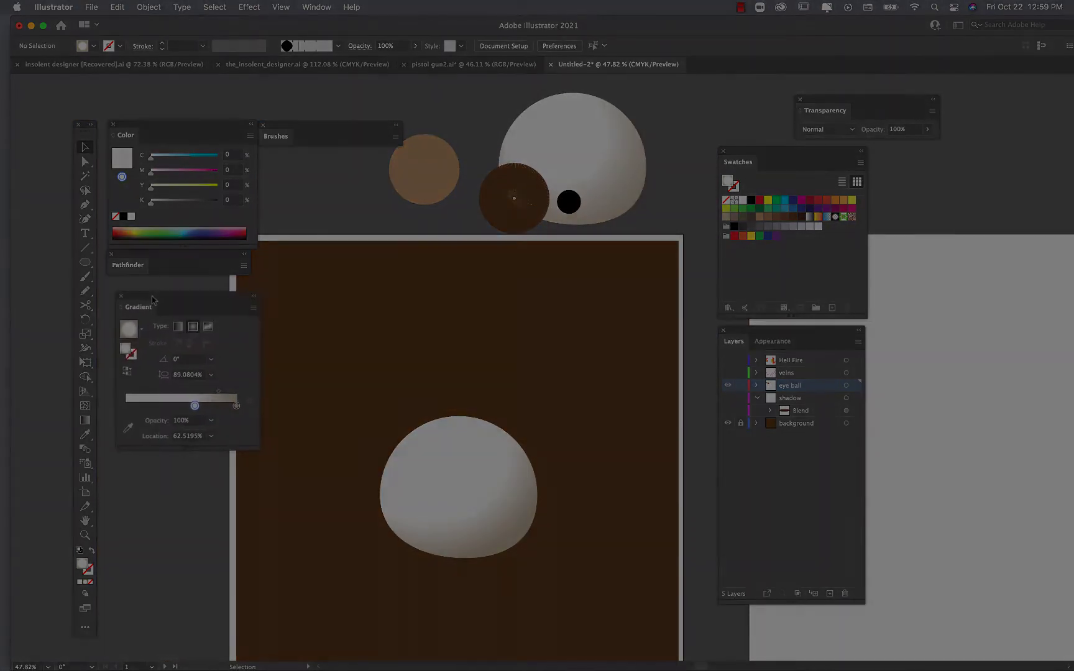
{"action": "left_click", "coordinate": [497, 470]}
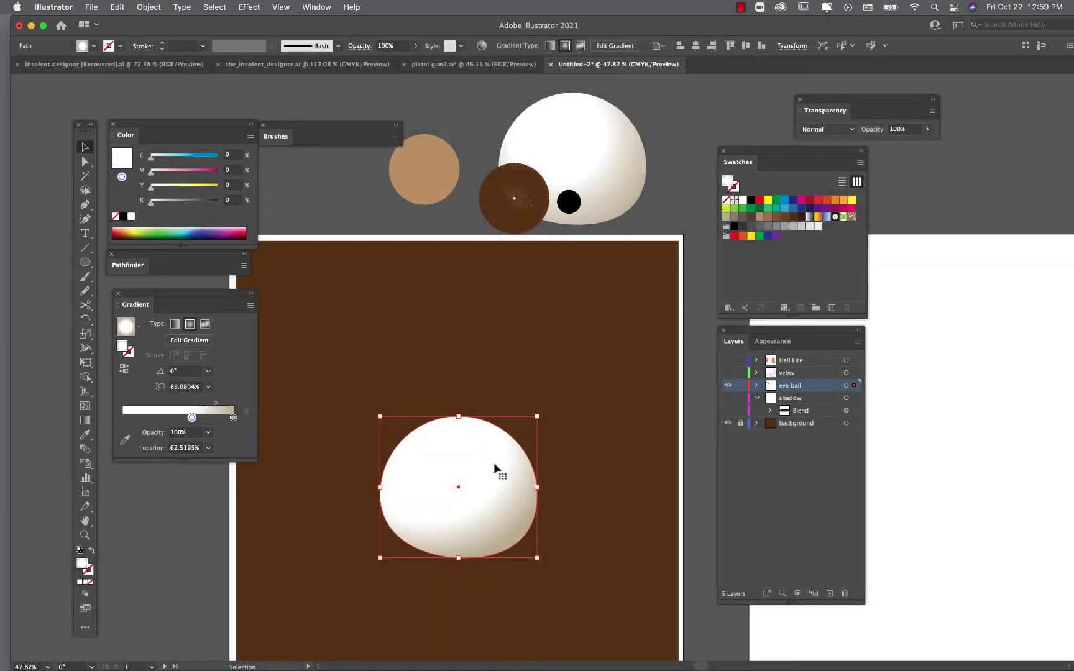
{"action": "key", "text": "g"}
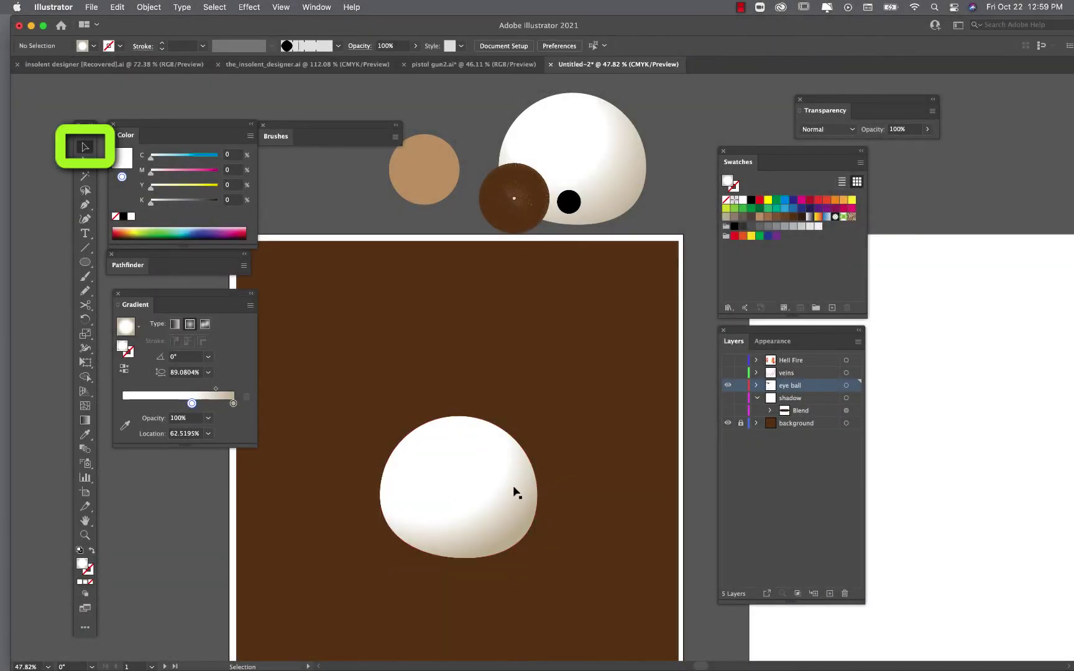
{"action": "scroll", "coordinate": [496, 499], "scroll_direction": "up", "scroll_amount": 2}
{"action": "key", "text": "v"}
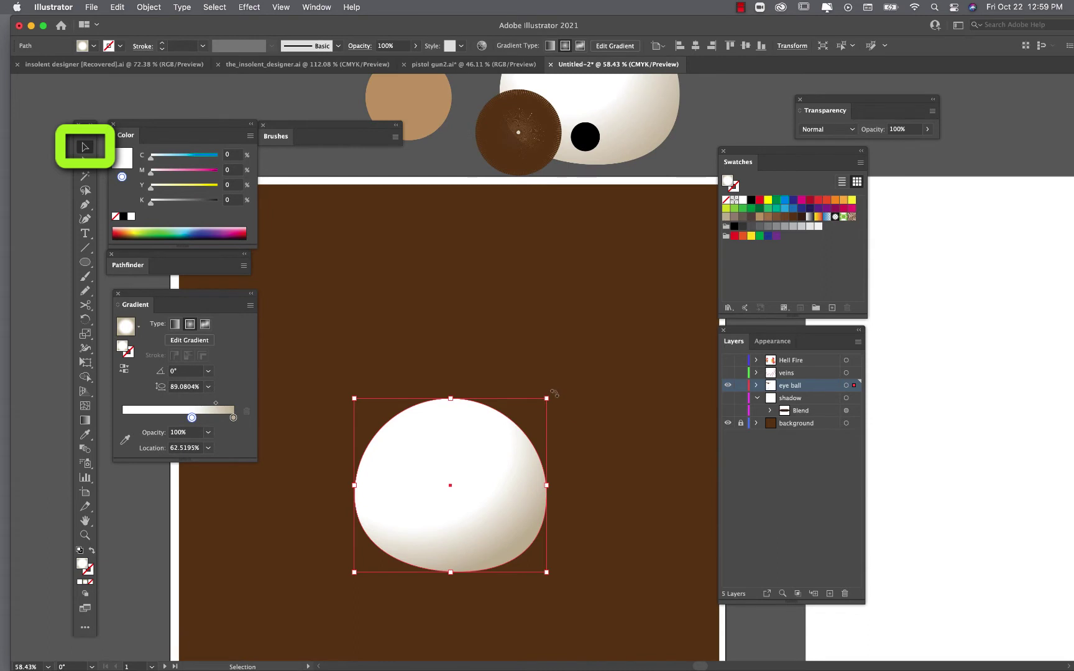
{"action": "left_click", "coordinate": [595, 454]}
{"action": "scroll", "coordinate": [595, 454], "scroll_direction": "down", "scroll_amount": 2}
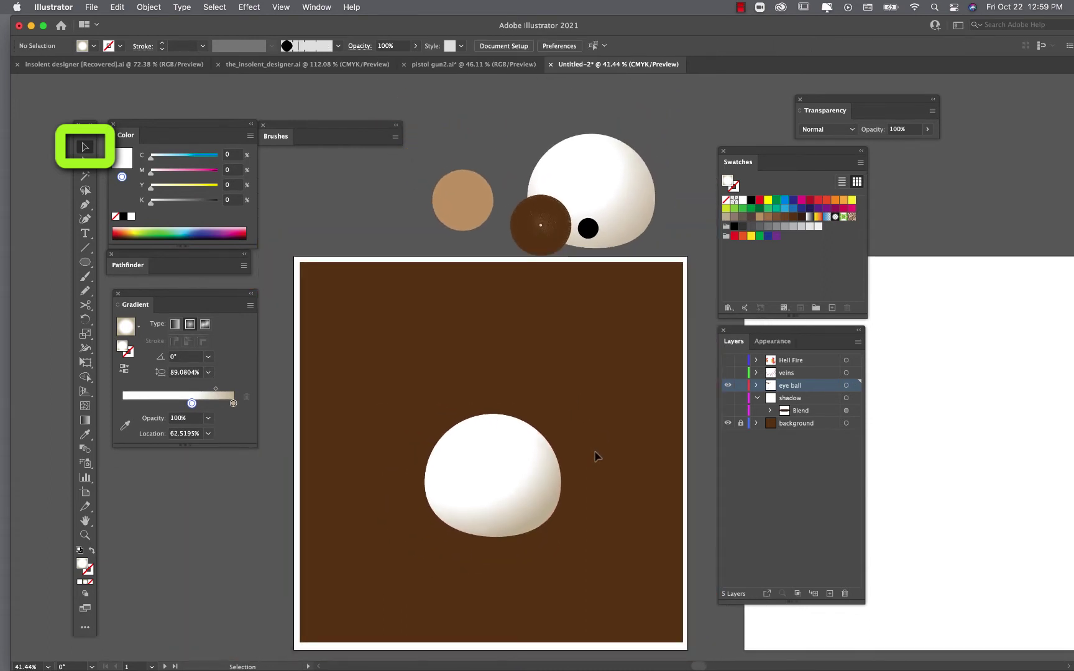
Step: Draw a light brown iris circle (C25 M40 Y65 K0) about 2.37 in wide over the upper part of the eyeball
{"action": "scroll", "coordinate": [542, 457], "scroll_direction": "up", "scroll_amount": 2}
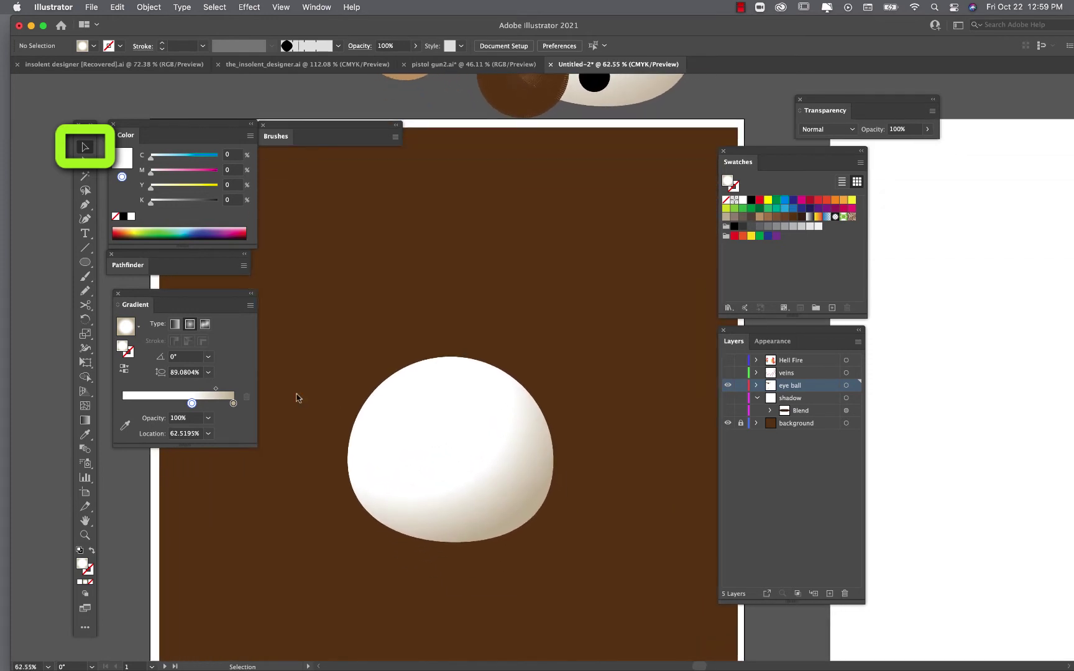
{"action": "left_click", "coordinate": [85, 263]}
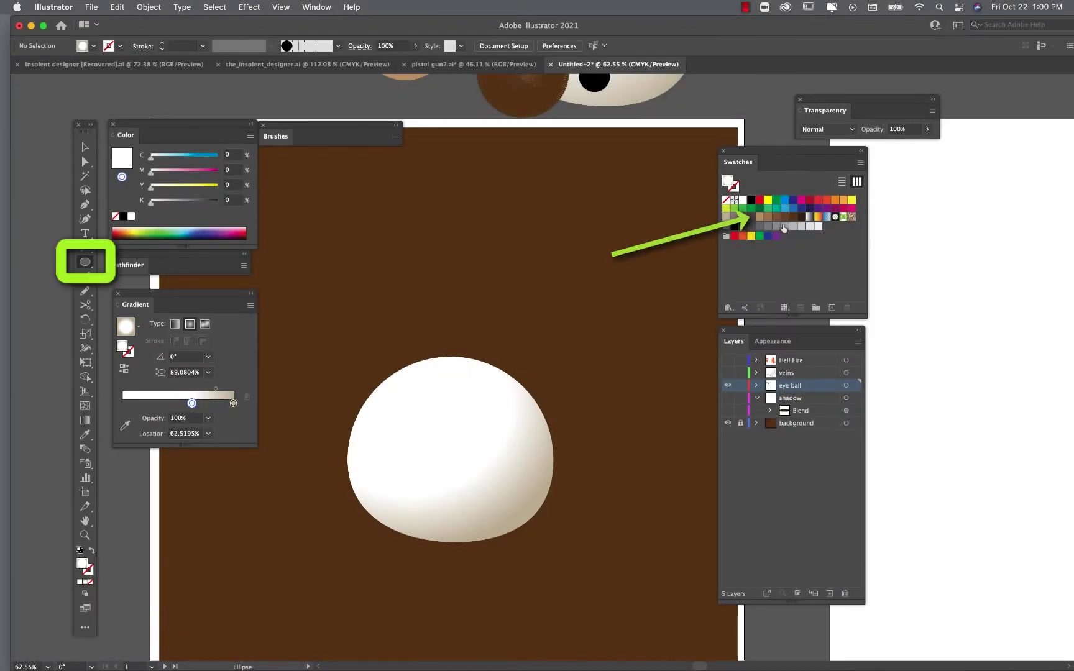
{"action": "left_click", "coordinate": [758, 217]}
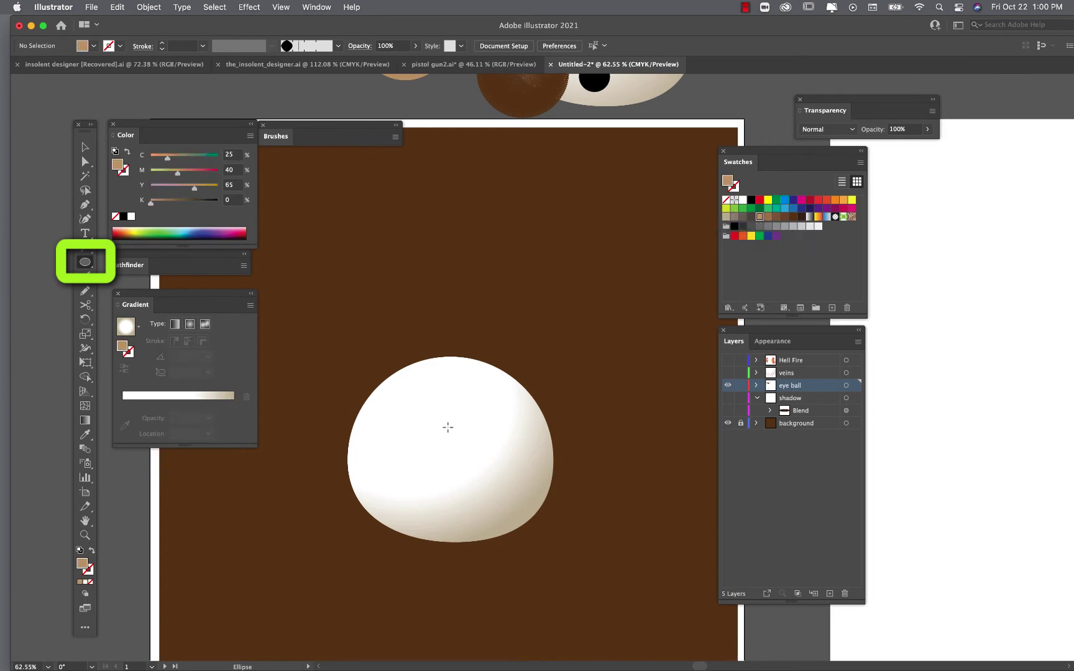
{"action": "left_click_drag", "start_coordinate": [436, 425], "coordinate": [495, 459]}
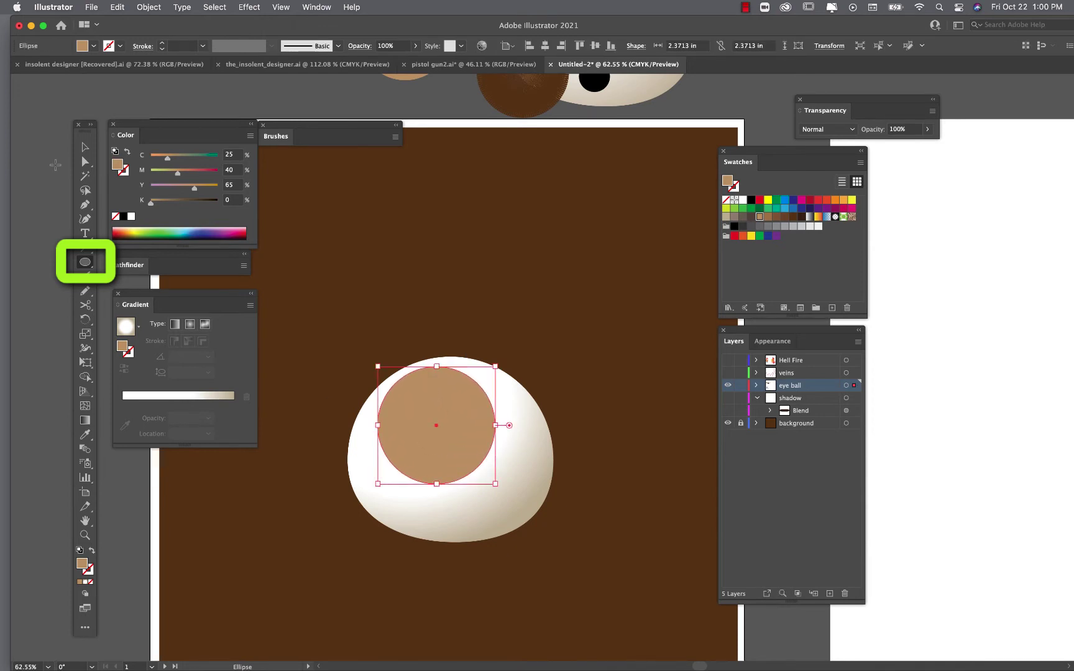
{"action": "left_click", "coordinate": [86, 146]}
{"action": "left_click", "coordinate": [122, 101]}
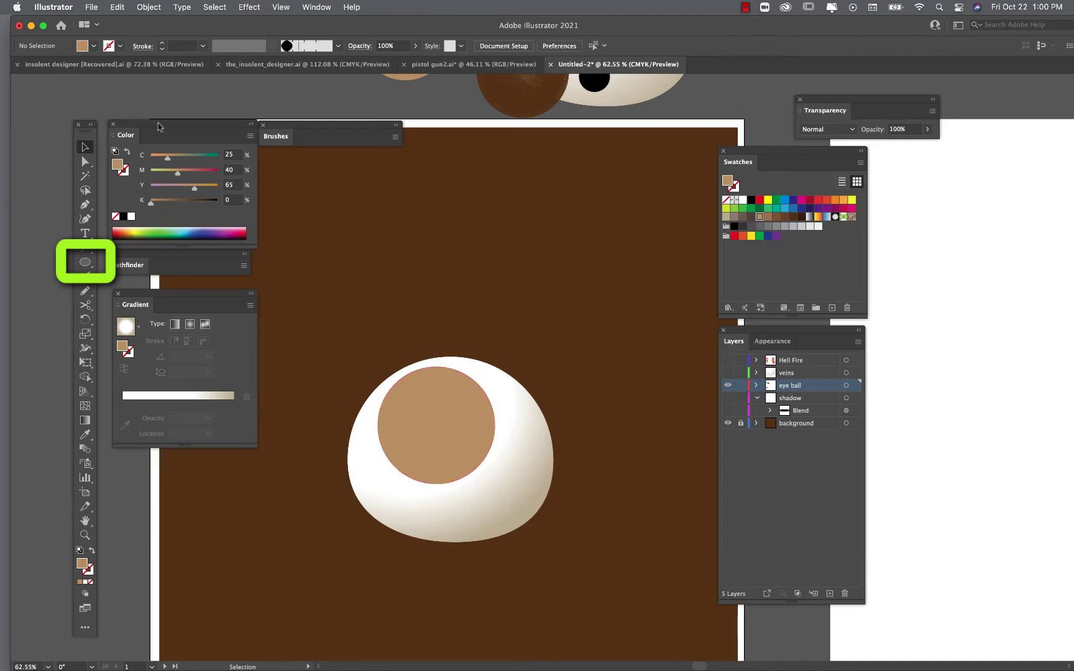
{"action": "left_click", "coordinate": [464, 448]}
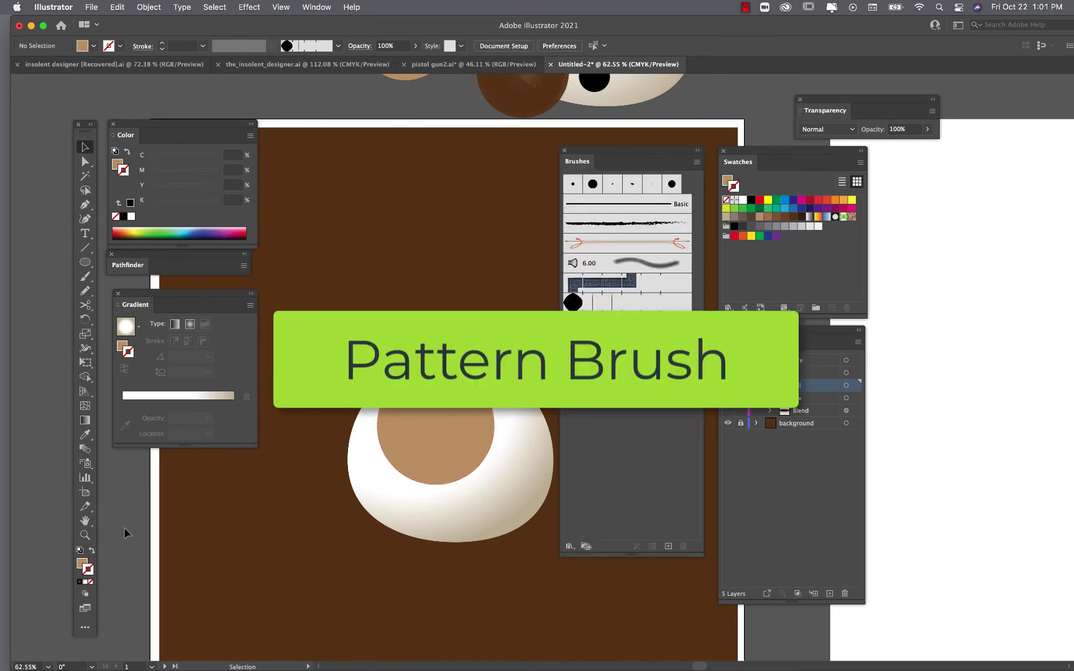
Step: Draw a vertical 1 pt black line about 0.92 in long with no fill, running down from the iris circle's top edge
{"action": "left_click", "coordinate": [80, 551]}
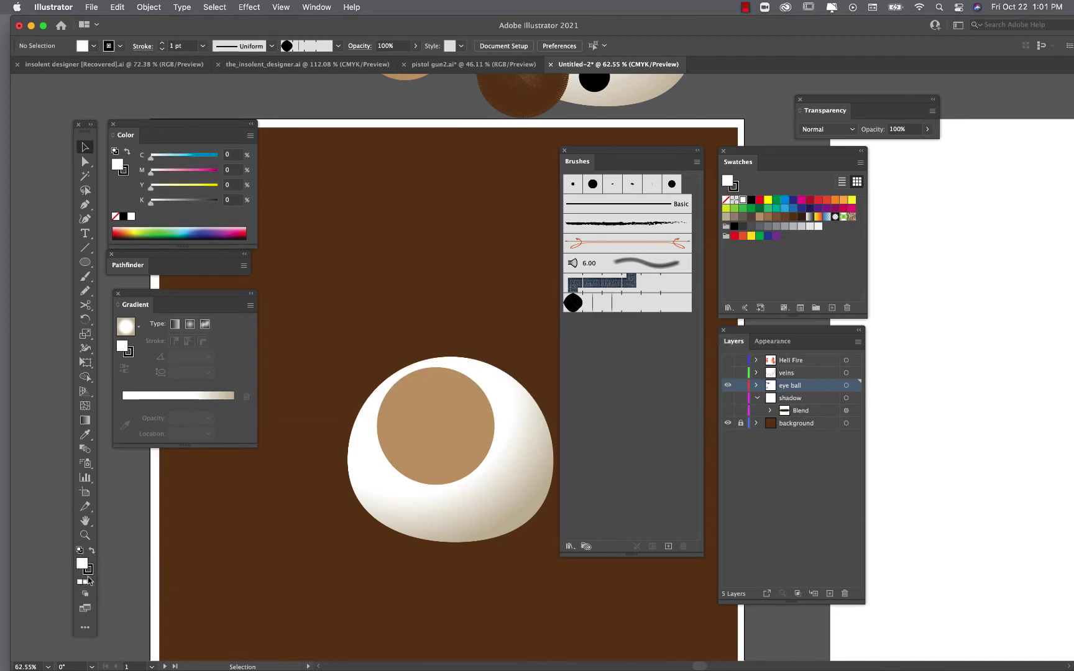
{"action": "left_click", "coordinate": [90, 581]}
{"action": "left_click", "coordinate": [85, 248]}
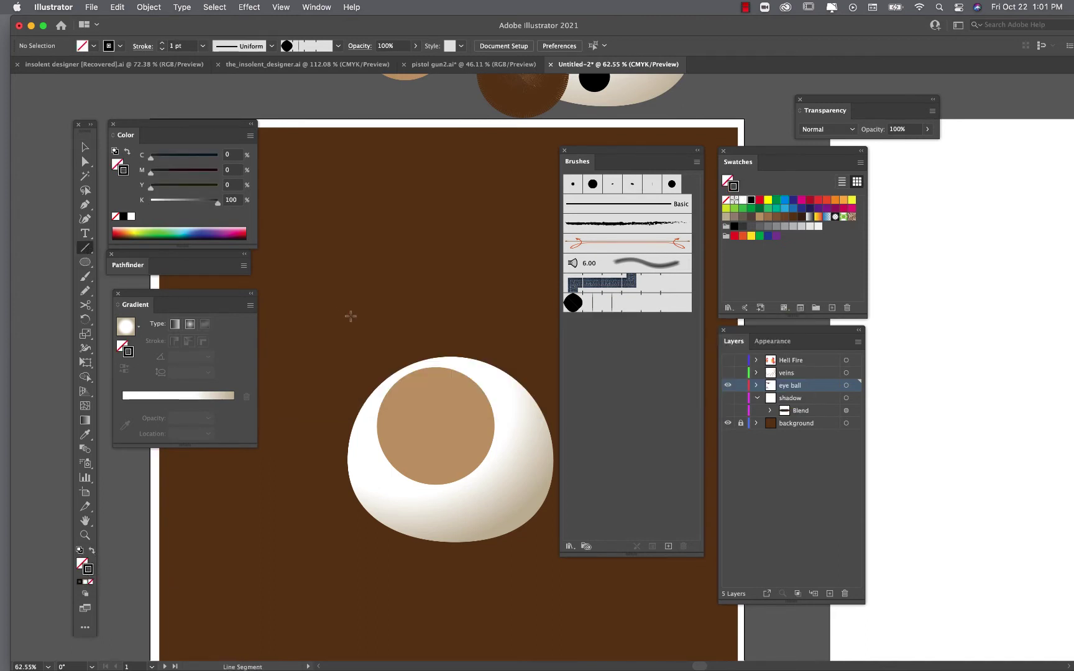
{"action": "scroll", "coordinate": [413, 351], "scroll_direction": "up", "scroll_amount": 5}
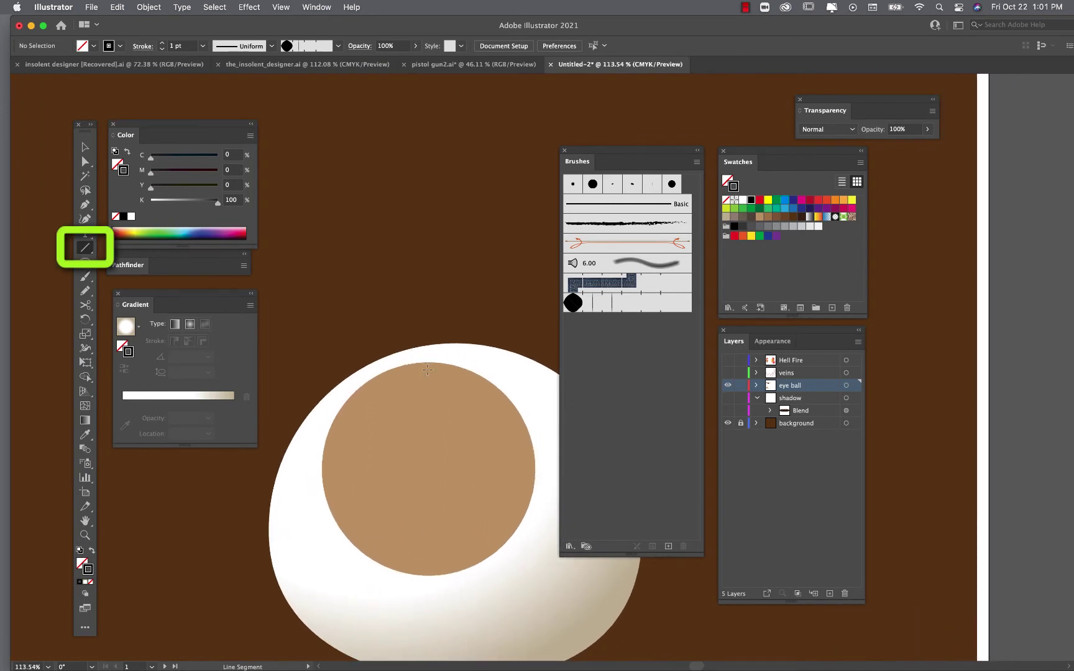
{"action": "left_click_drag", "start_coordinate": [427, 370], "coordinate": [427, 445]}
{"action": "scroll", "coordinate": [439, 421], "scroll_direction": "up", "scroll_amount": 5}
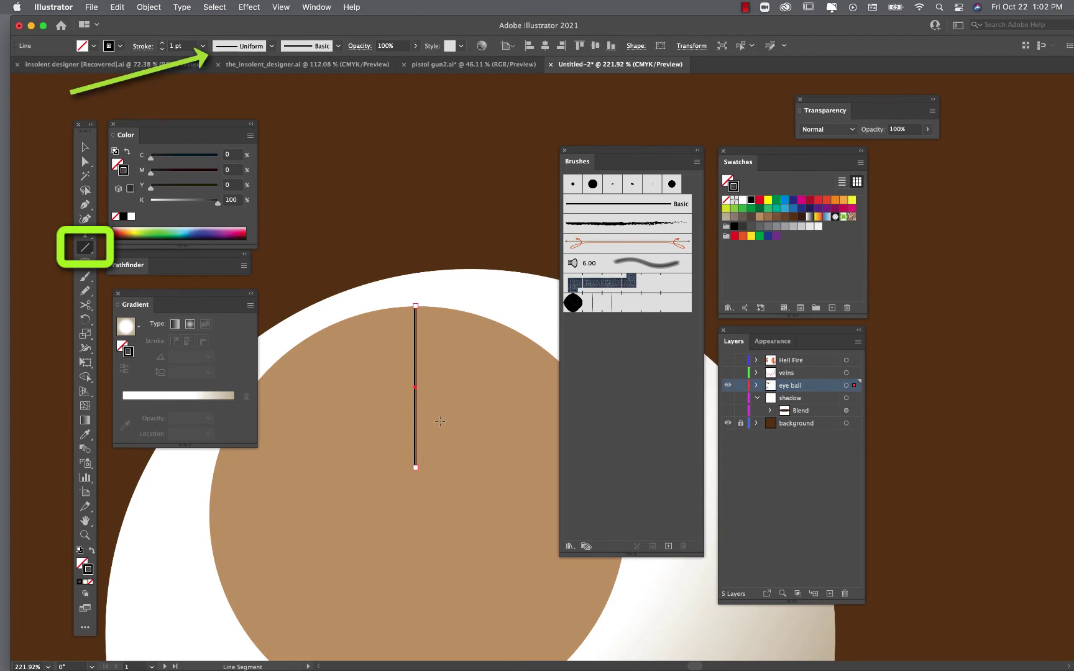
Step: Apply the lens-shaped variable width profile to the line so it tapers at both ends
{"action": "left_click", "coordinate": [272, 47]}
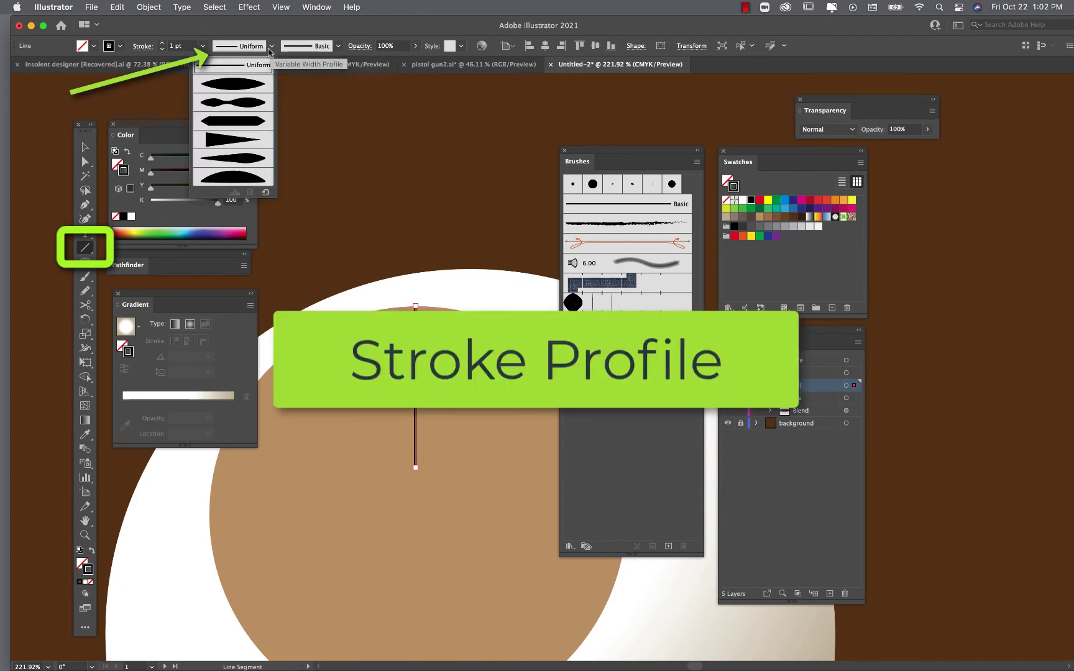
{"action": "left_click", "coordinate": [258, 85]}
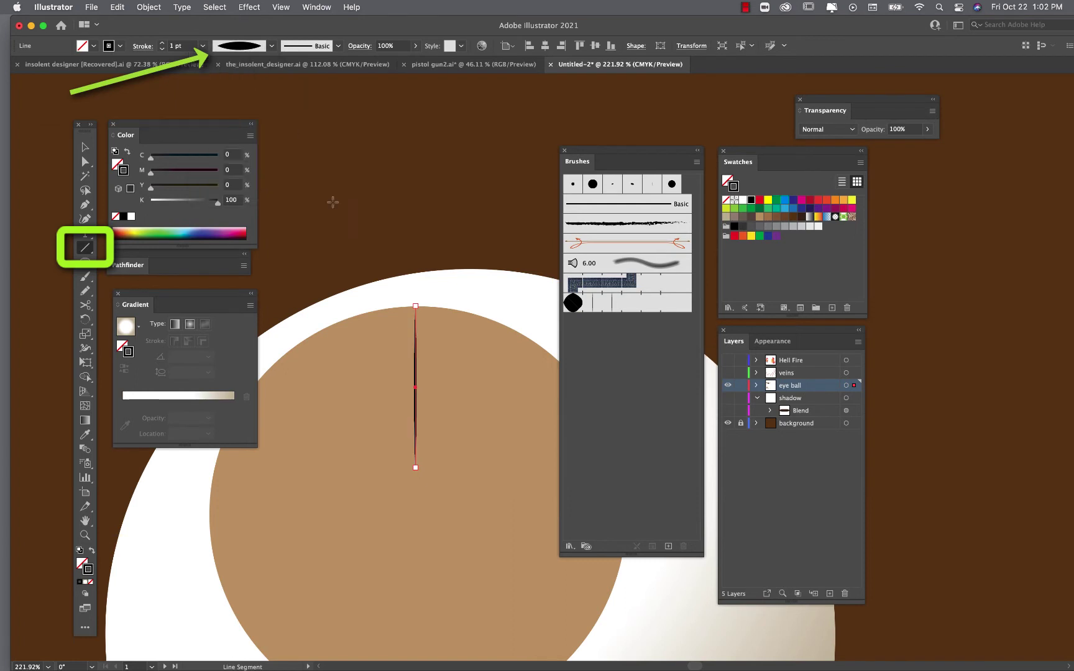
{"action": "left_click", "coordinate": [427, 260]}
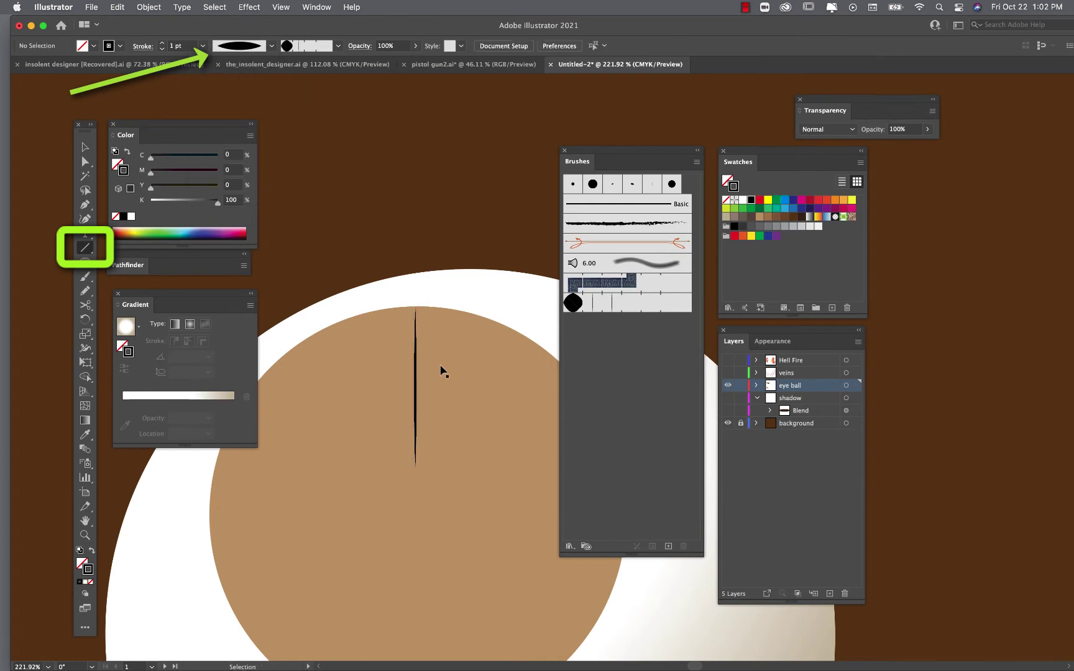
{"action": "key", "text": "z"}
{"action": "left_click", "coordinate": [435, 388]}
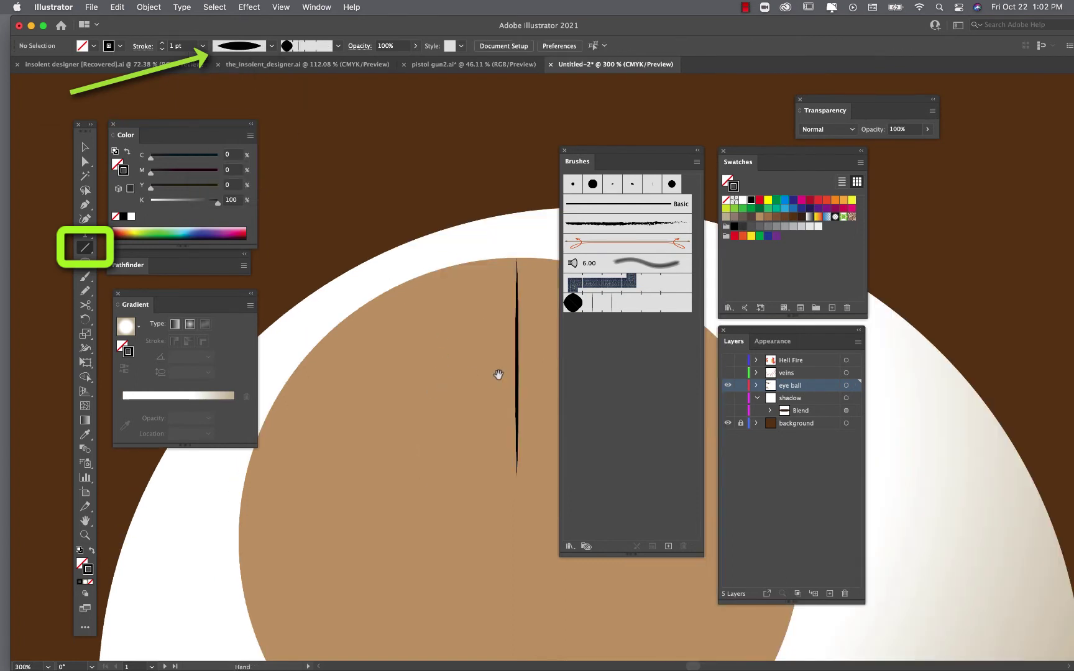
{"action": "left_click_drag", "start_coordinate": [499, 375], "coordinate": [410, 369]}
Step: Try the double-bulge width profile on the line, and return it to the lens-shaped profile
{"action": "left_click", "coordinate": [430, 371], "text": "super"}
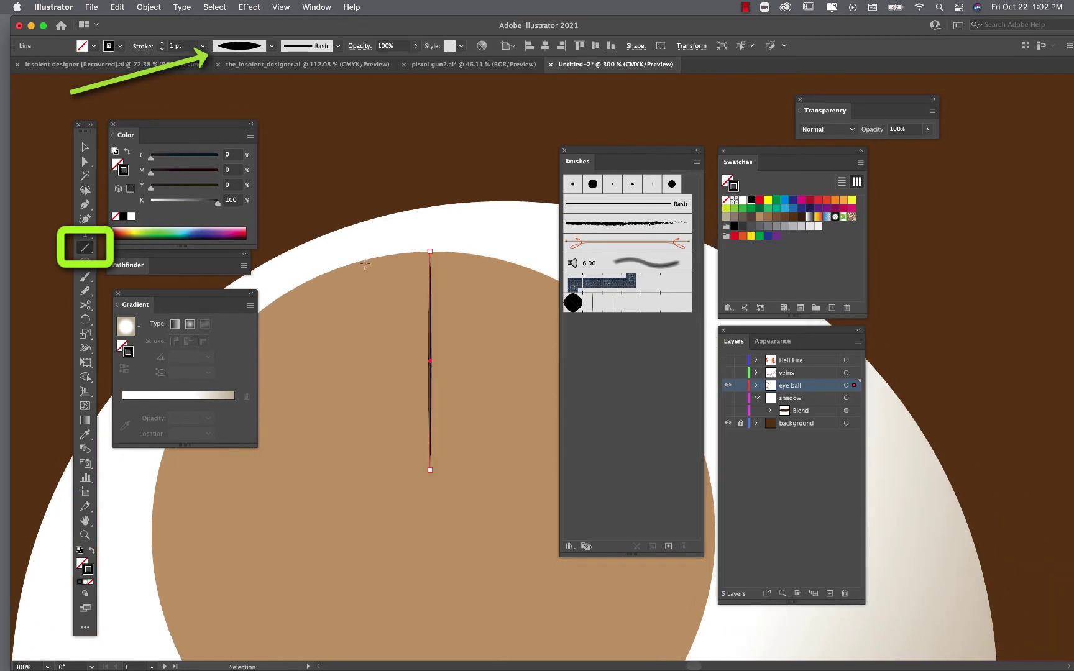
{"action": "left_click", "coordinate": [272, 48]}
{"action": "left_click", "coordinate": [260, 104]}
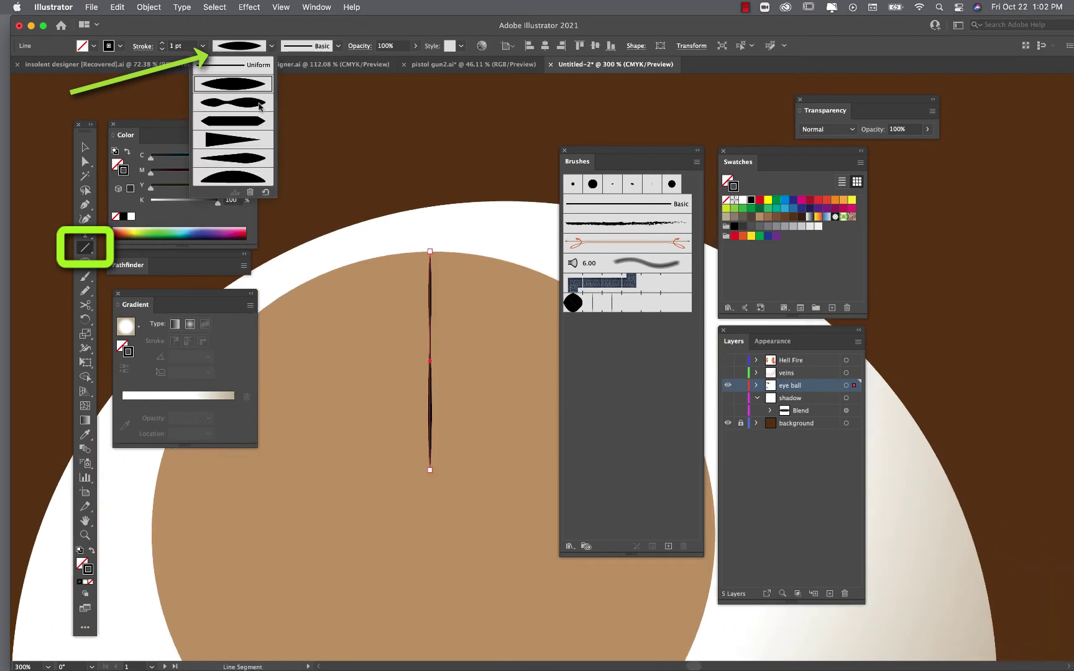
{"action": "left_click", "coordinate": [465, 241], "text": "super"}
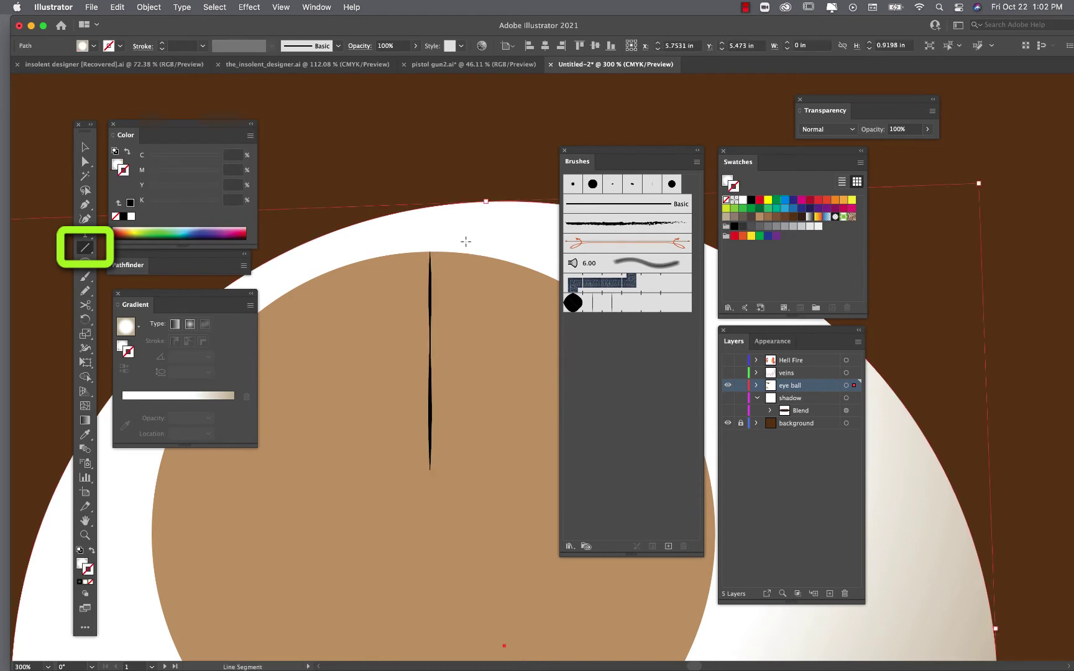
{"action": "left_click", "coordinate": [431, 293], "text": "super"}
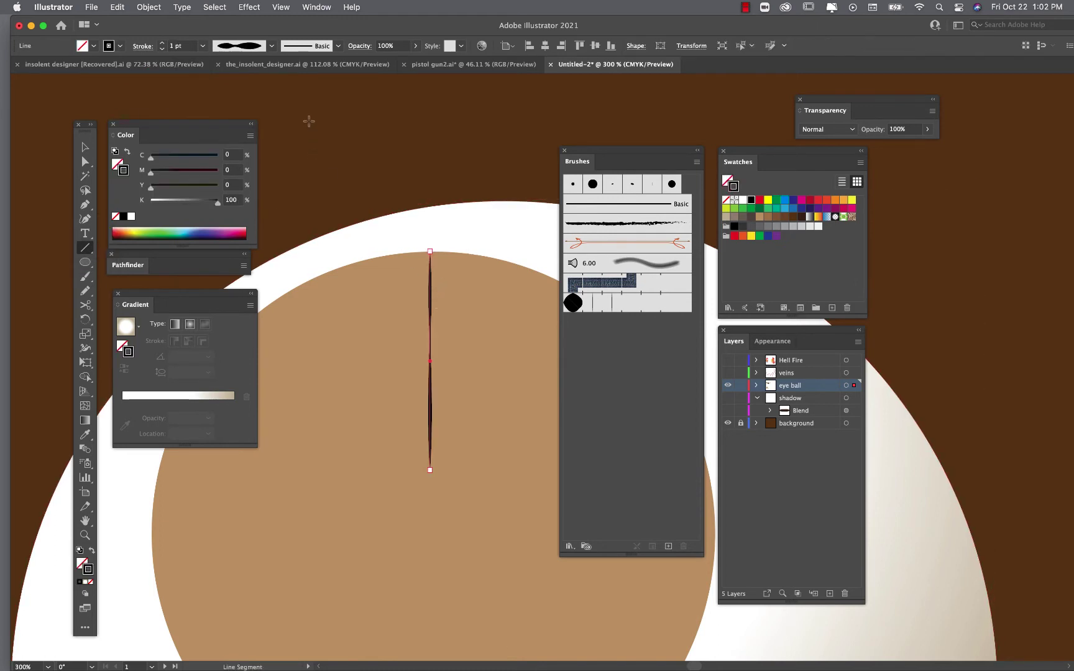
{"action": "left_click", "coordinate": [271, 45]}
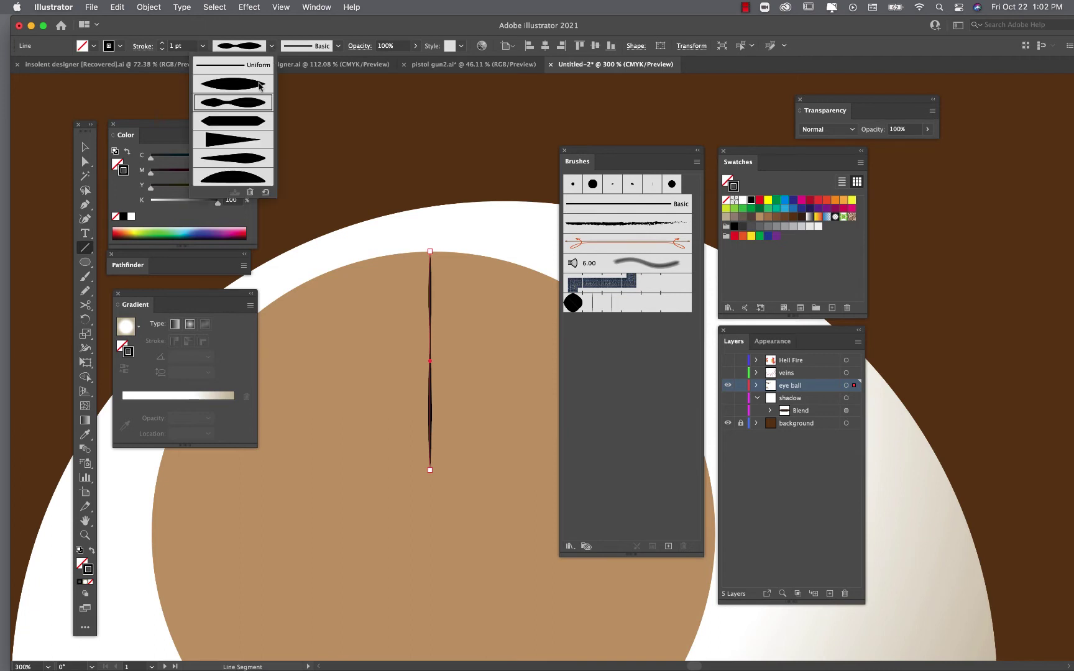
{"action": "left_click", "coordinate": [259, 85]}
{"action": "left_click", "coordinate": [487, 346], "text": "super"}
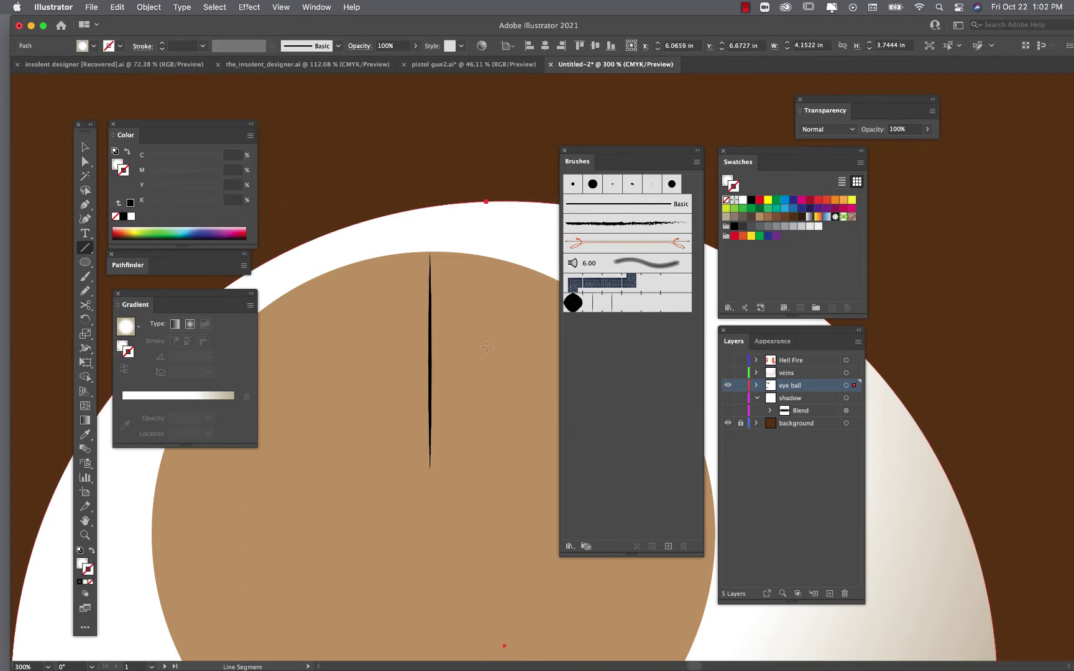
Step: Start a new pattern brush from the tapered vertical line on the iris
{"action": "scroll", "coordinate": [487, 368], "scroll_direction": "down", "scroll_amount": 4}
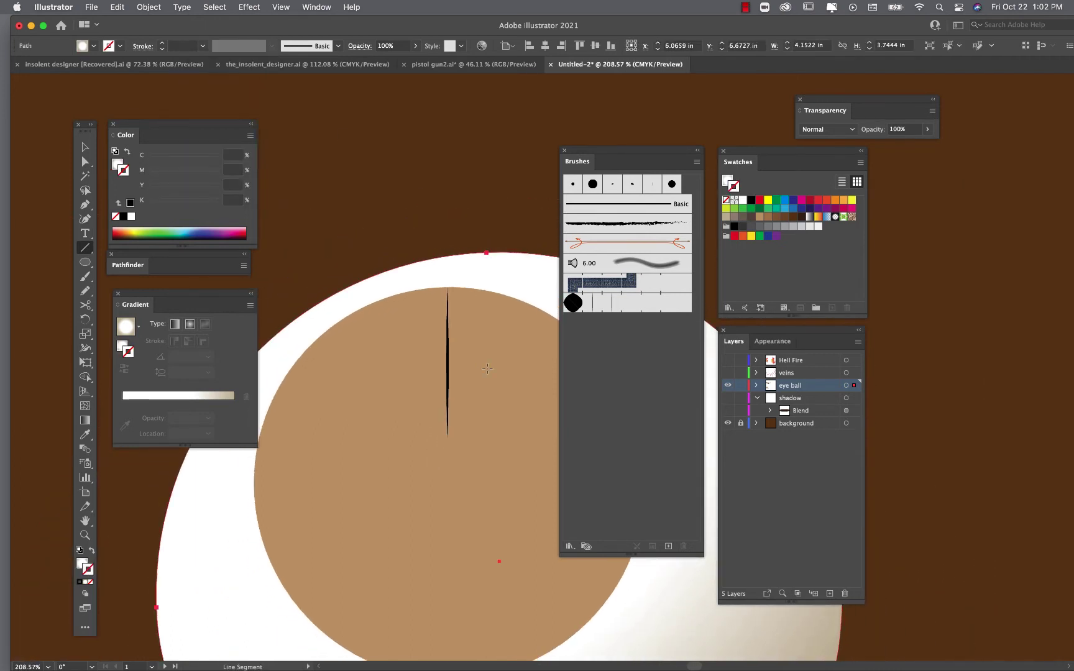
{"action": "left_click", "coordinate": [756, 386]}
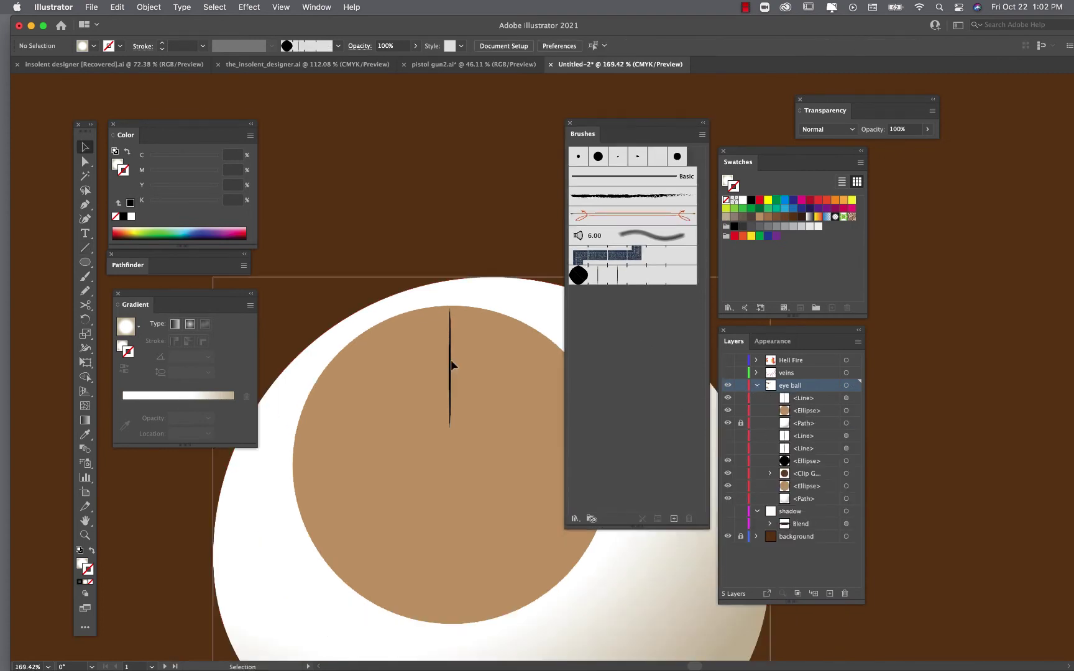
{"action": "left_click", "coordinate": [451, 362]}
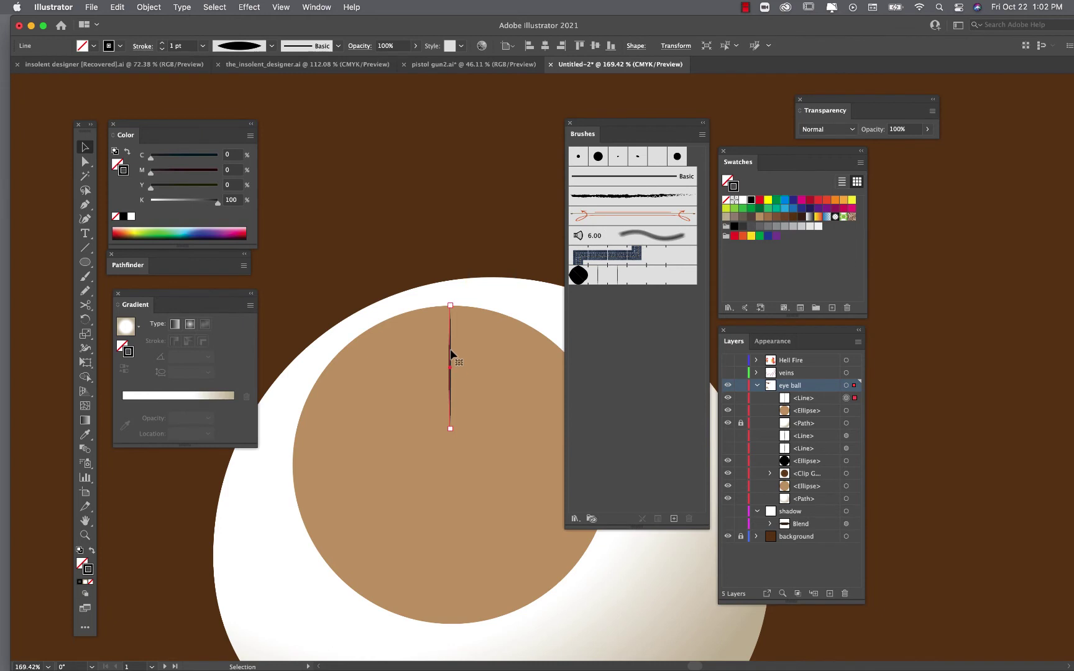
{"action": "mouse_move", "coordinate": [451, 353]}
{"action": "left_mouse_down"}
{"action": "mouse_move", "coordinate": [457, 221]}
{"action": "mouse_move", "coordinate": [607, 322]}
{"action": "left_mouse_up"}
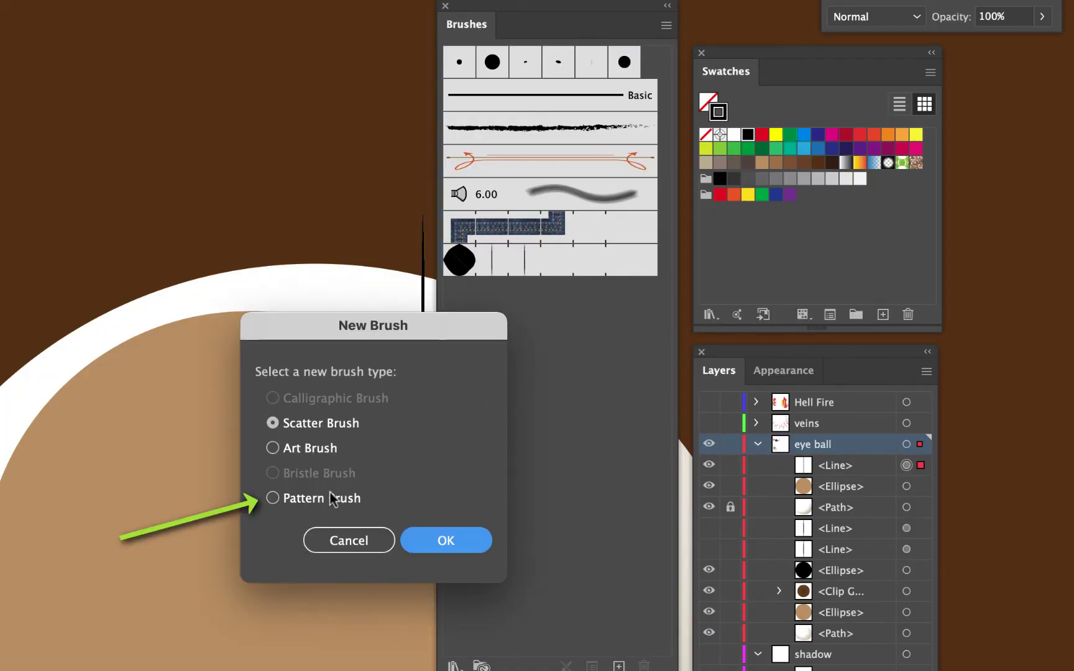
{"action": "left_click", "coordinate": [328, 499]}
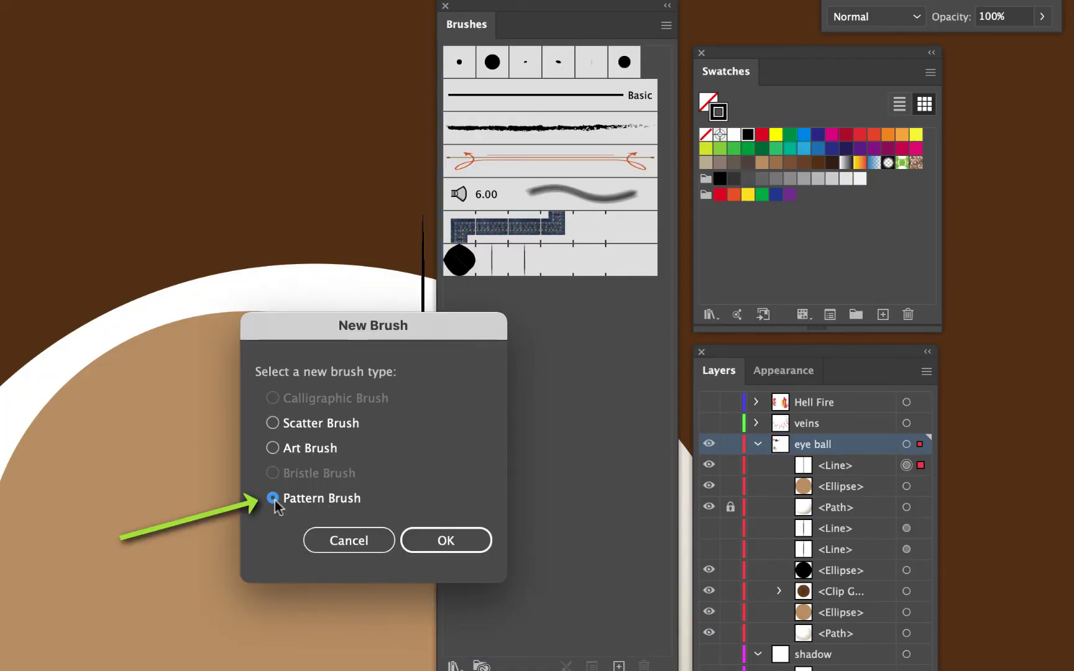
{"action": "left_click", "coordinate": [463, 545]}
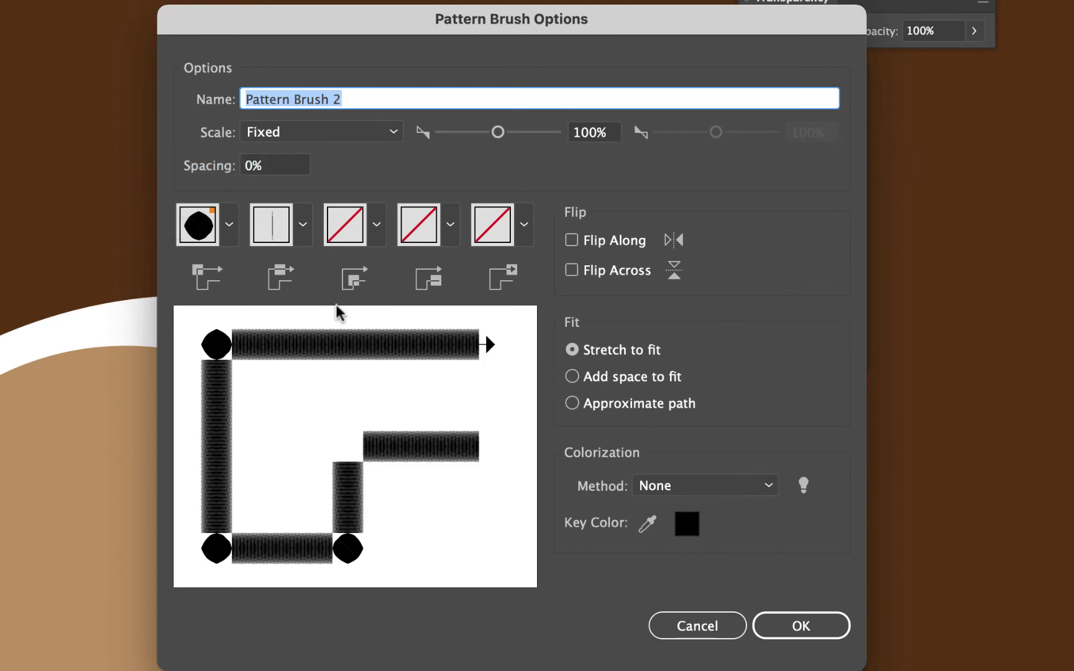
Step: Try a spacing of 200% for the pattern brush, set it to 100% instead, and create the brush
{"action": "left_click", "coordinate": [277, 172]}
{"action": "triple_click", "coordinate": [275, 168]}
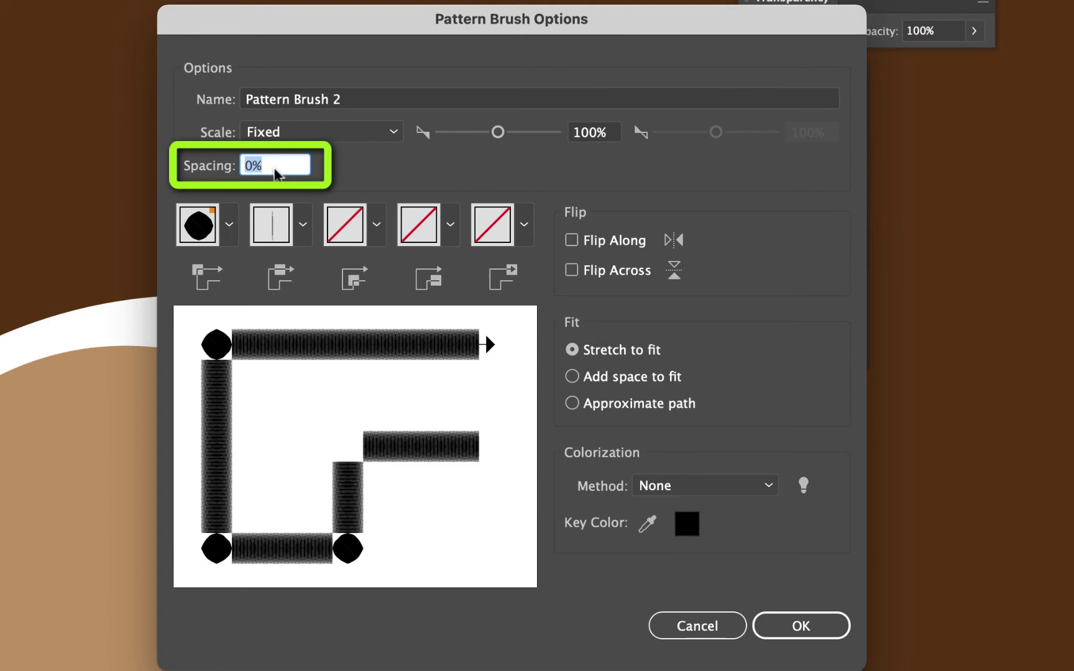
{"action": "type", "text": "200"}
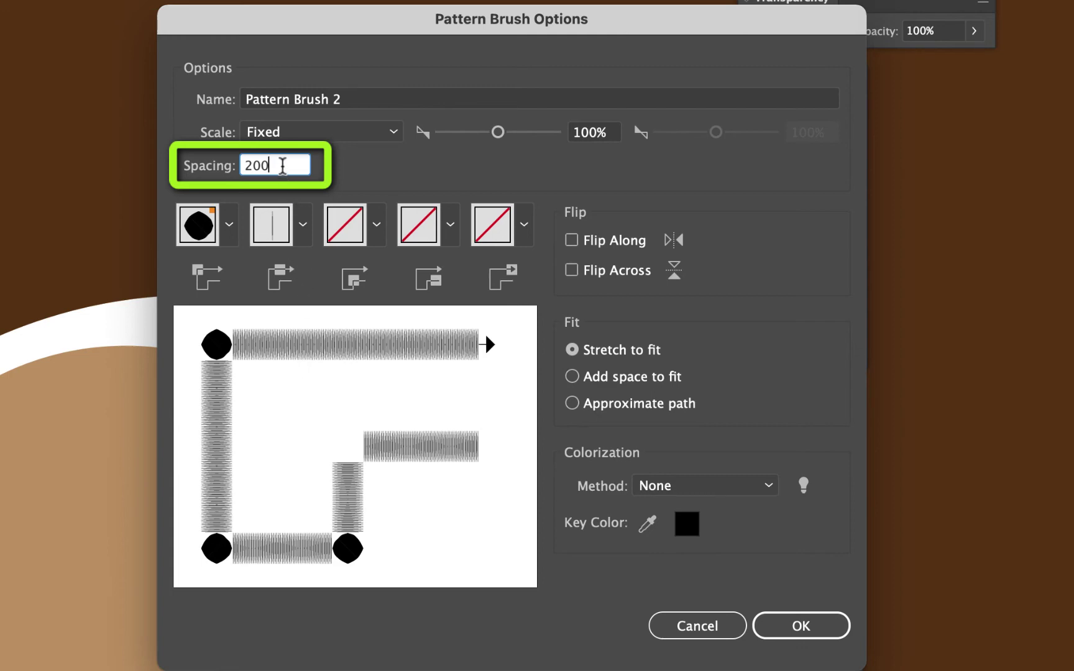
{"action": "left_click_drag", "start_coordinate": [281, 165], "coordinate": [230, 160]}
{"action": "type", "text": "1"}
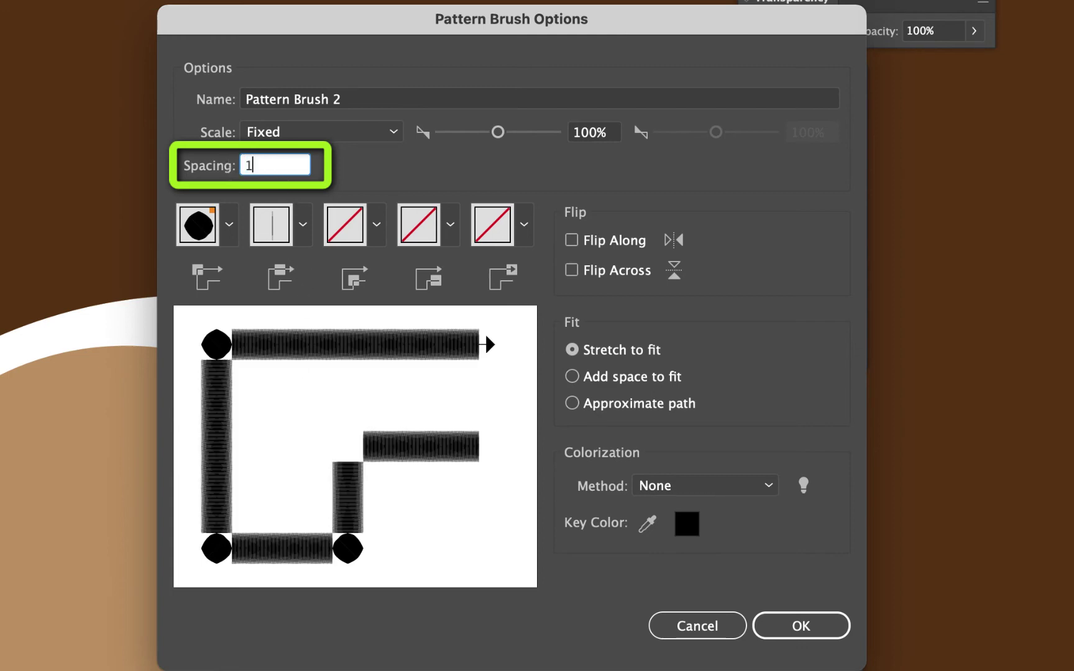
{"action": "type", "text": "00"}
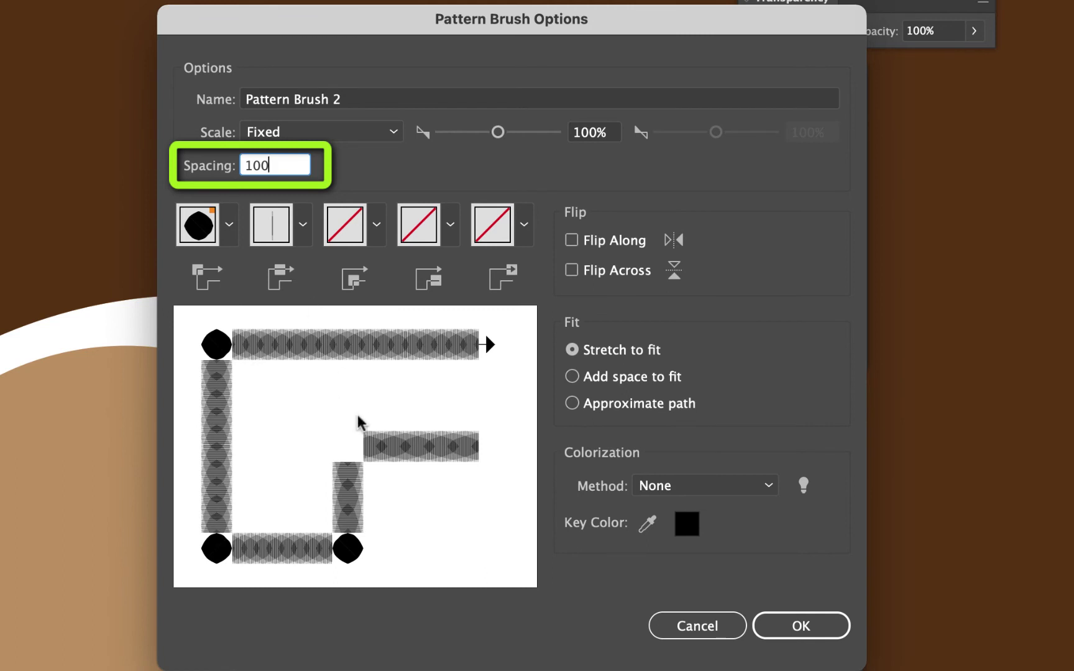
{"action": "left_click", "coordinate": [771, 627]}
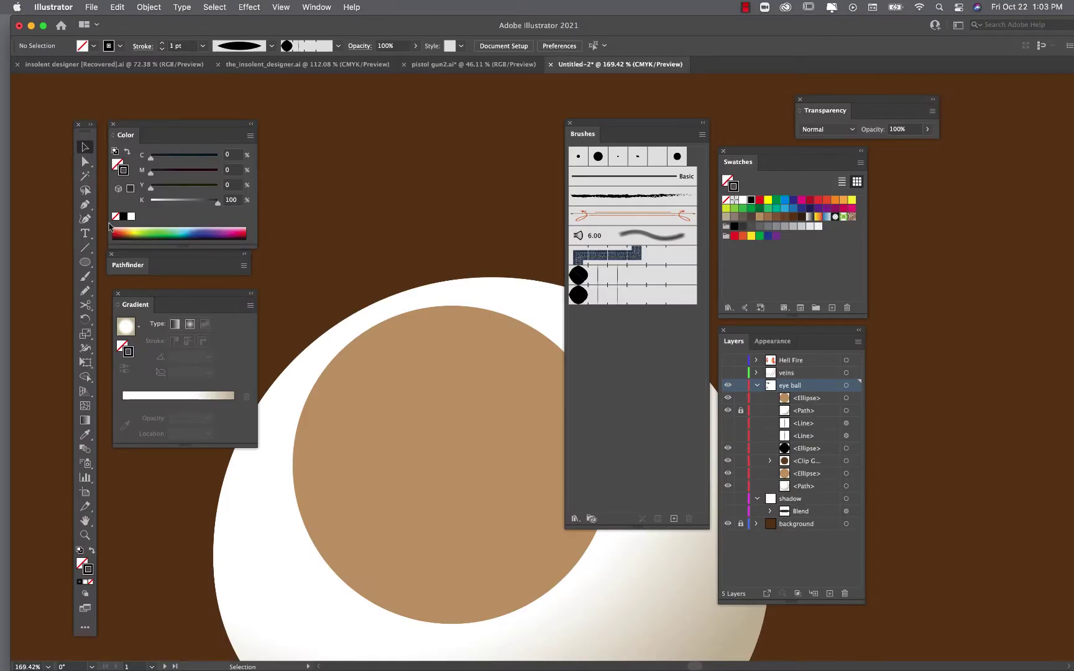
Step: Draw an unfilled circle about 0.69 in wide with a 1 pt black stroke near the iris center, and apply the new pattern brush to it
{"action": "left_click", "coordinate": [85, 262]}
{"action": "left_click_drag", "start_coordinate": [442, 456], "coordinate": [488, 486]}
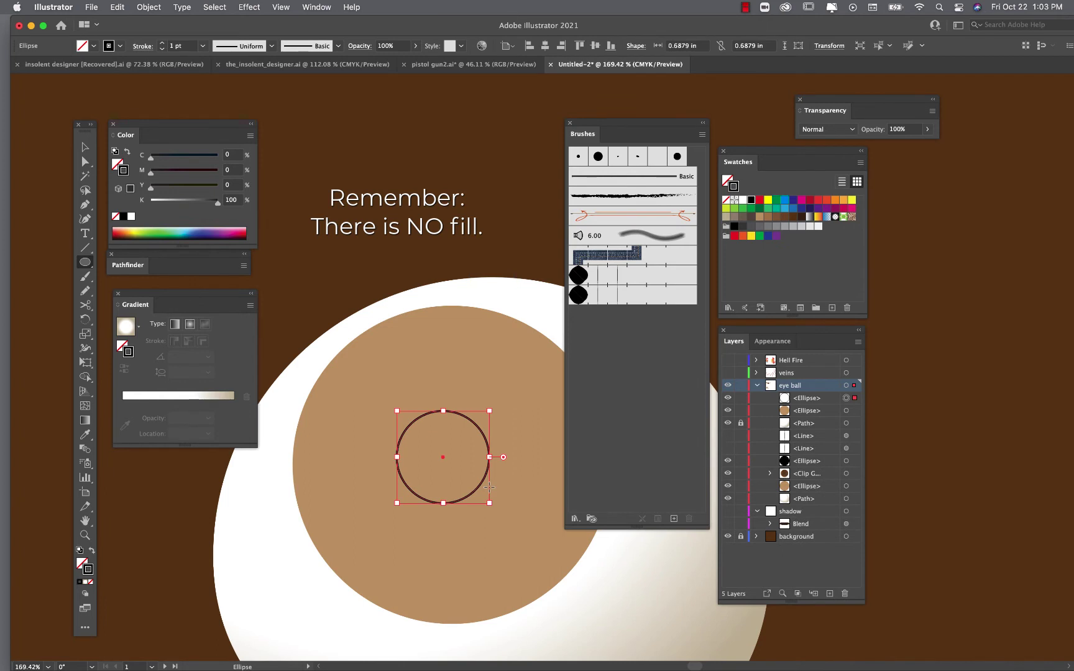
{"action": "left_click", "coordinate": [621, 298]}
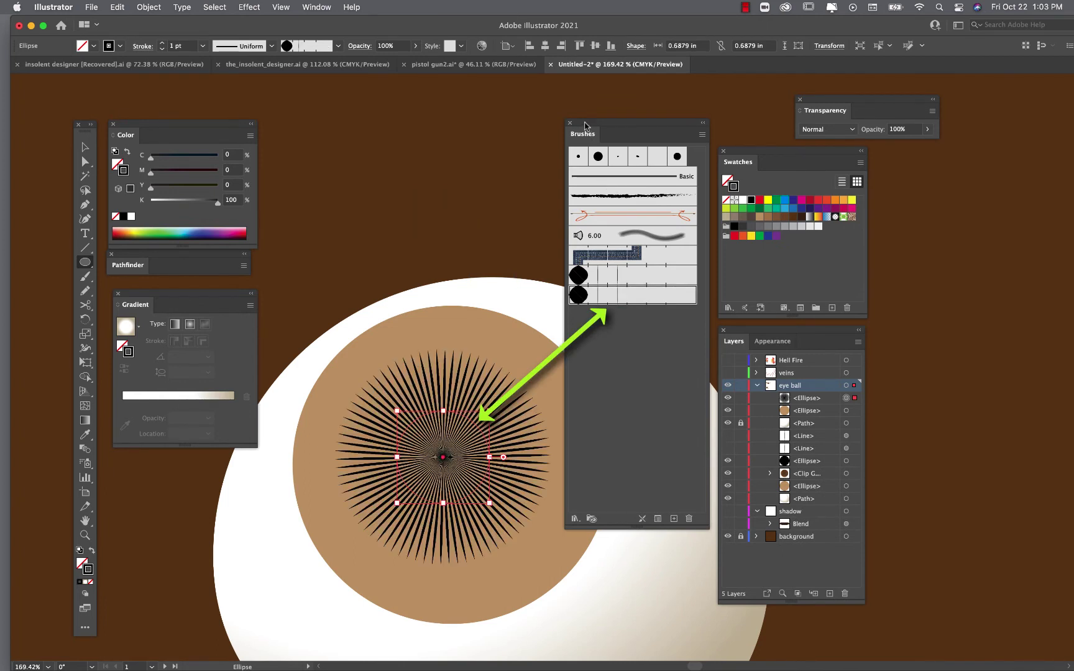
Step: Center the brushed circle on the iris and enlarge it proportionally to about 1.42 in wide so its rays fill the iris
{"action": "left_click_drag", "start_coordinate": [585, 123], "coordinate": [637, 93]}
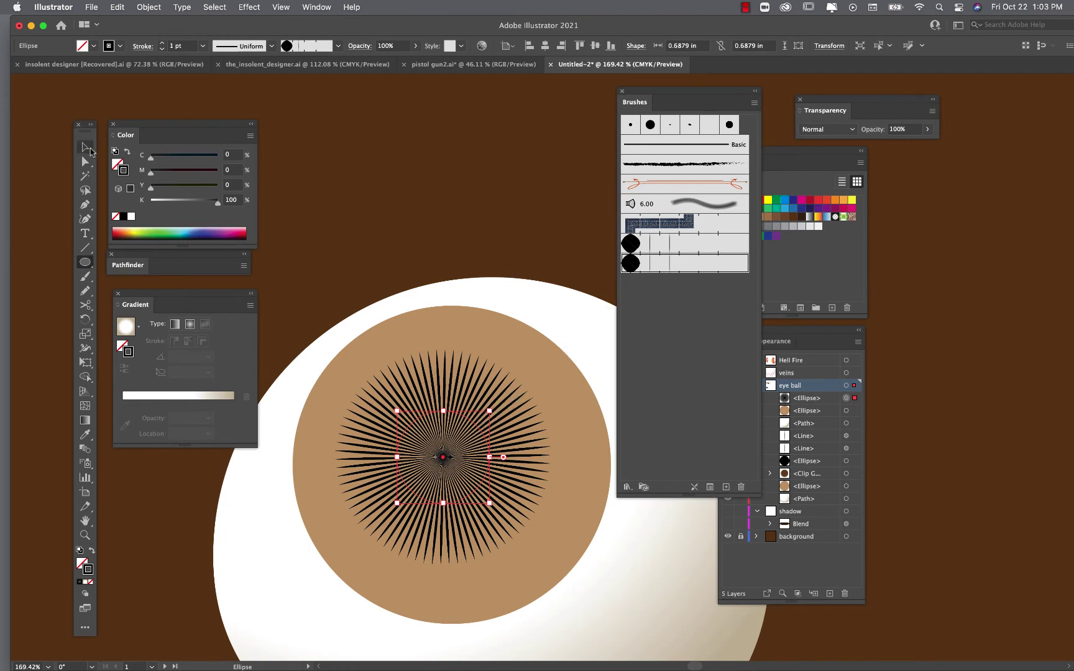
{"action": "left_click", "coordinate": [86, 147]}
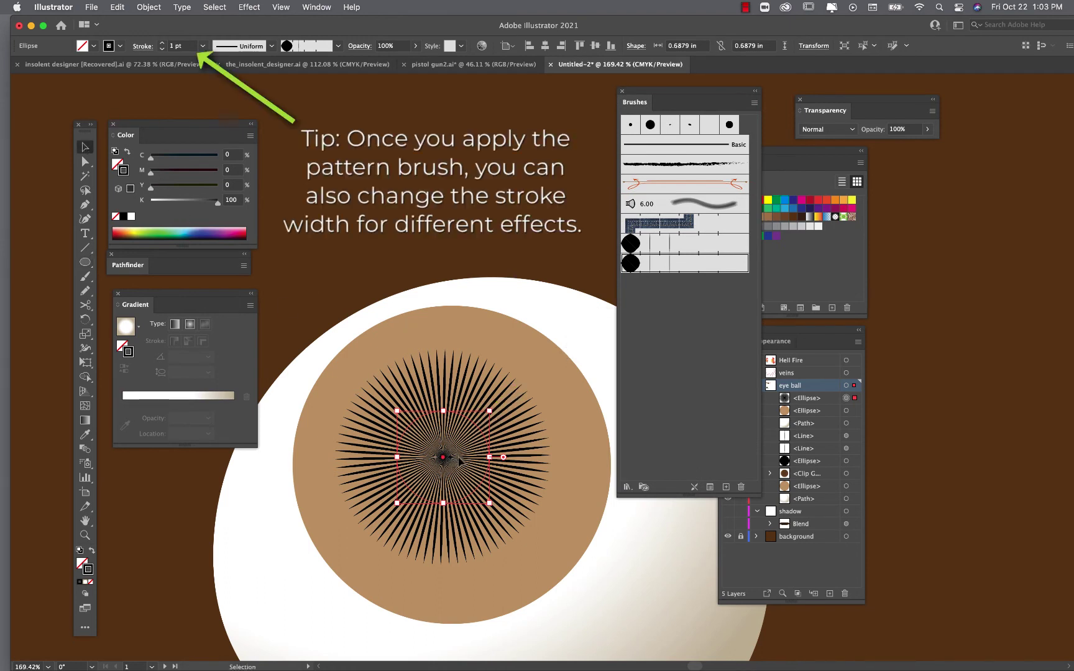
{"action": "left_click_drag", "start_coordinate": [459, 461], "coordinate": [463, 462]}
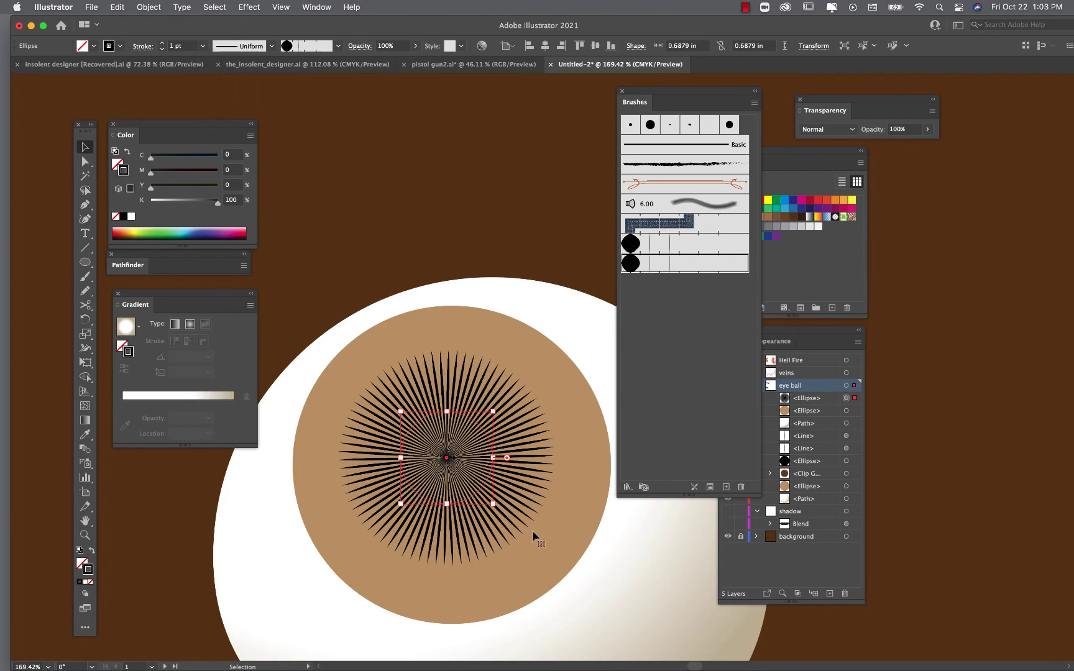
{"action": "mouse_move", "coordinate": [492, 503]}
{"action": "left_mouse_down"}
{"action": "mouse_move", "coordinate": [546, 554]}
{"action": "mouse_move", "coordinate": [497, 506]}
{"action": "left_mouse_up"}
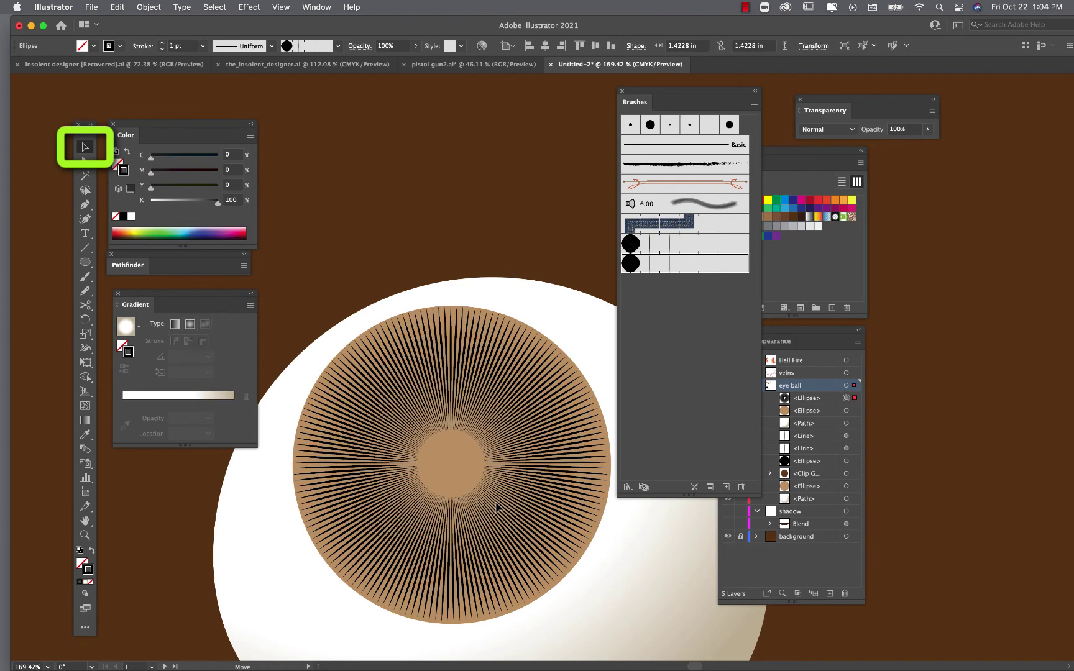
{"action": "left_click_drag", "start_coordinate": [498, 507], "coordinate": [498, 507]}
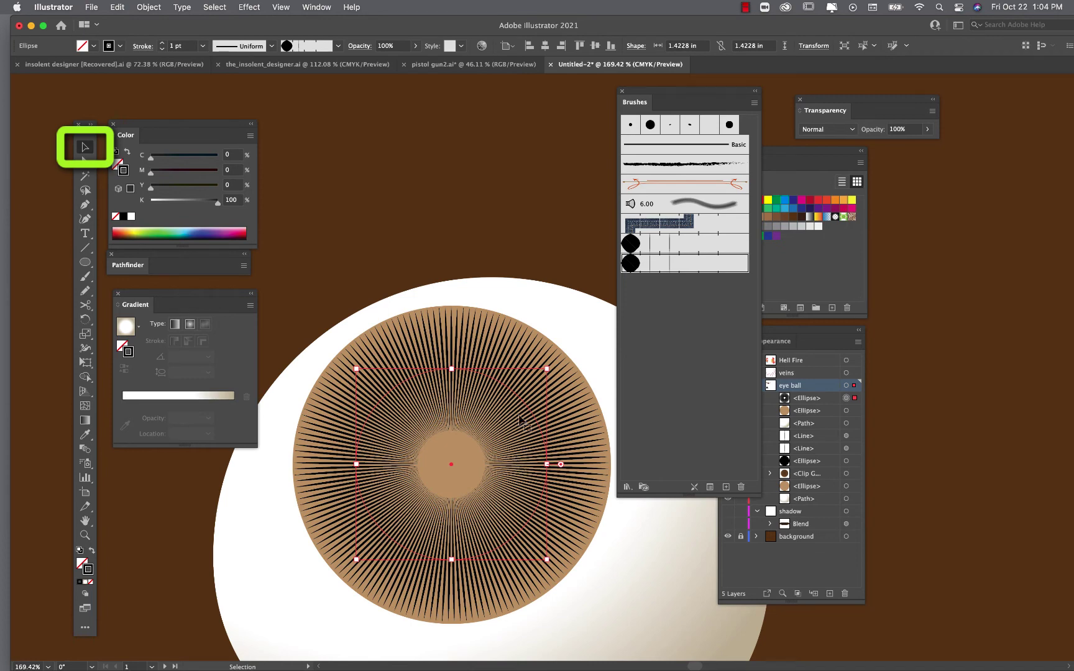
Step: Expand the appearance of the brushed circle into editable ray shapes, and deselect the artwork
{"action": "scroll", "coordinate": [559, 464], "scroll_direction": "right", "scroll_amount": 2}
{"action": "scroll", "coordinate": [559, 465], "scroll_direction": "down", "scroll_amount": 1}
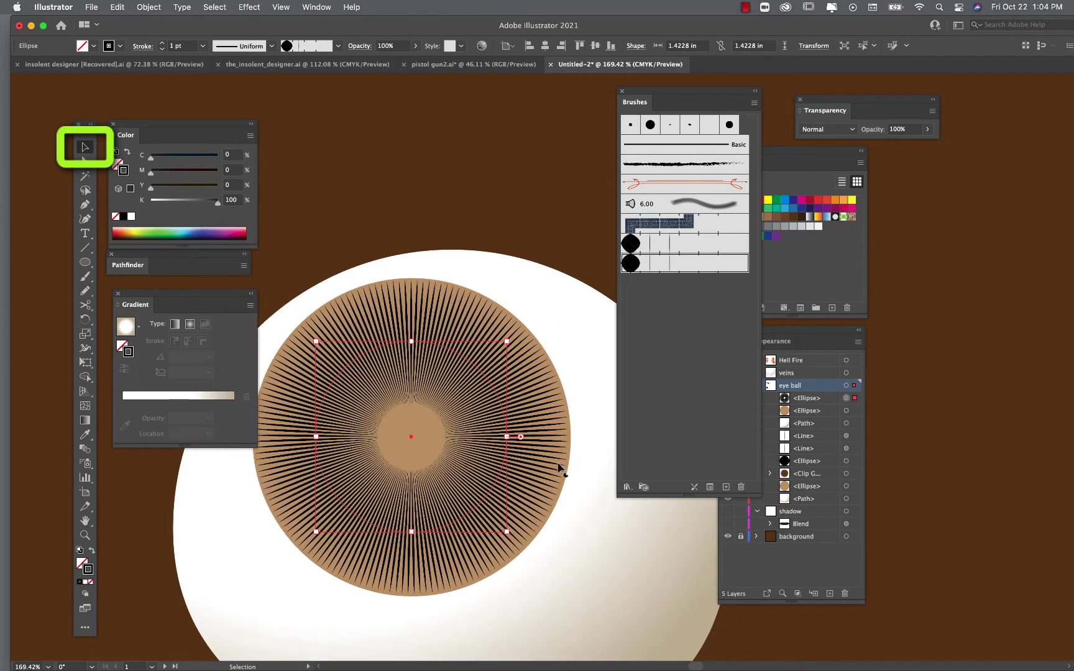
{"action": "left_click", "coordinate": [640, 107]}
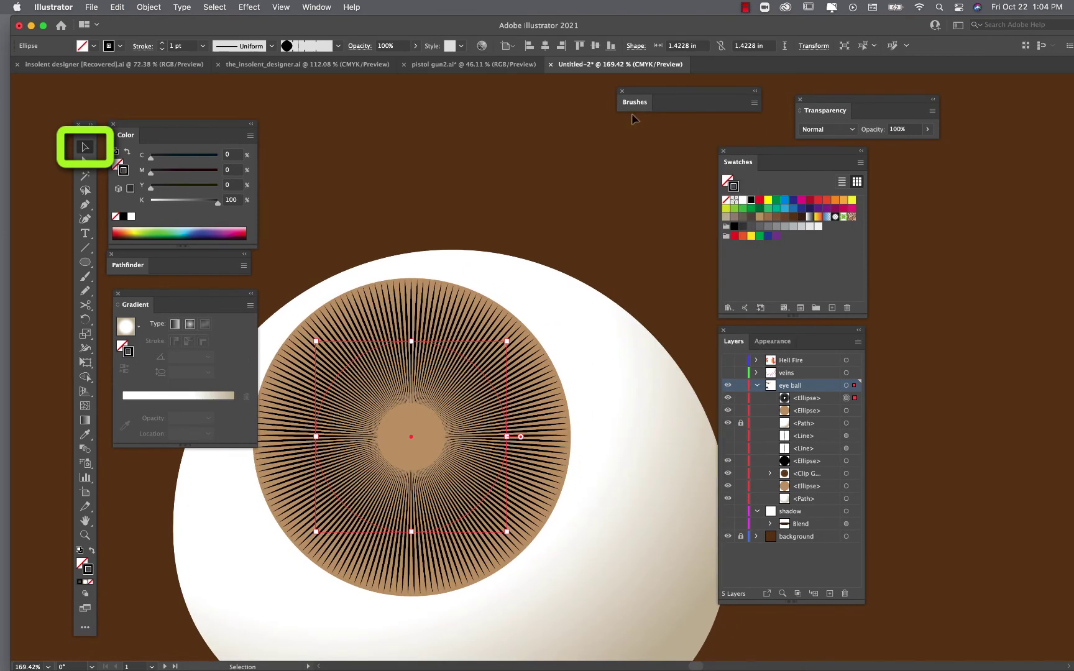
{"action": "left_click", "coordinate": [157, 7]}
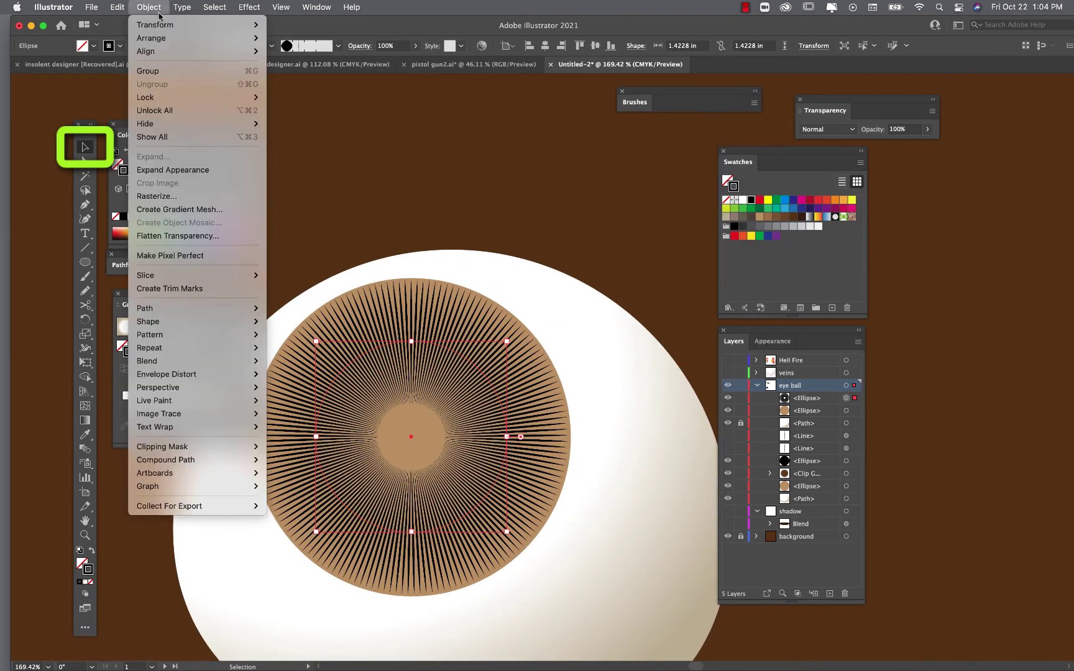
{"action": "left_click", "coordinate": [197, 170]}
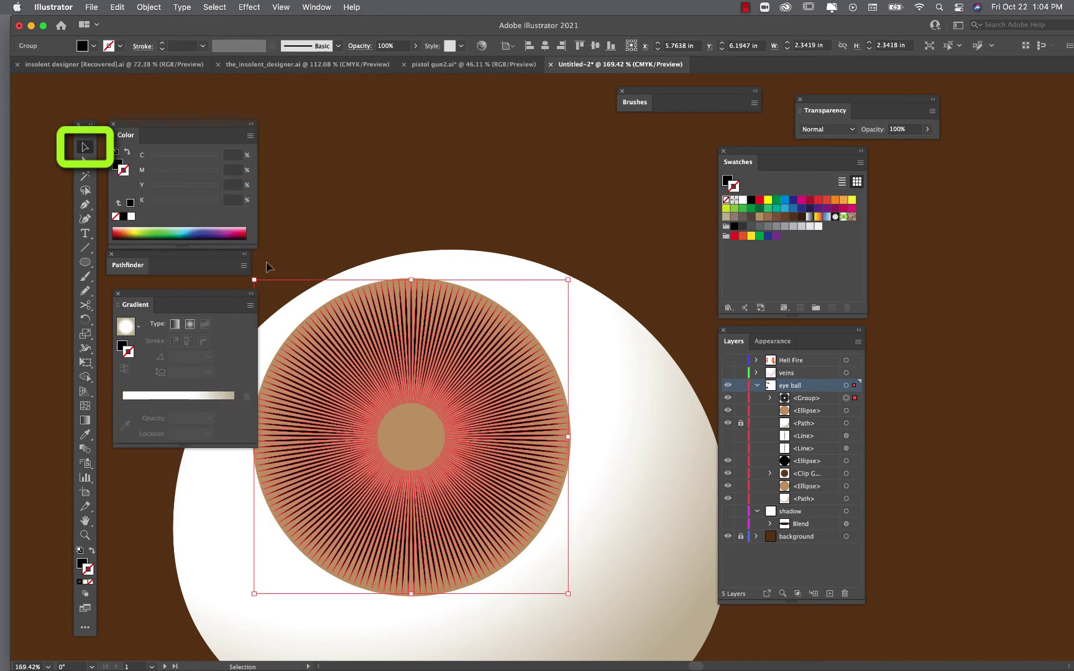
{"action": "left_click", "coordinate": [546, 204]}
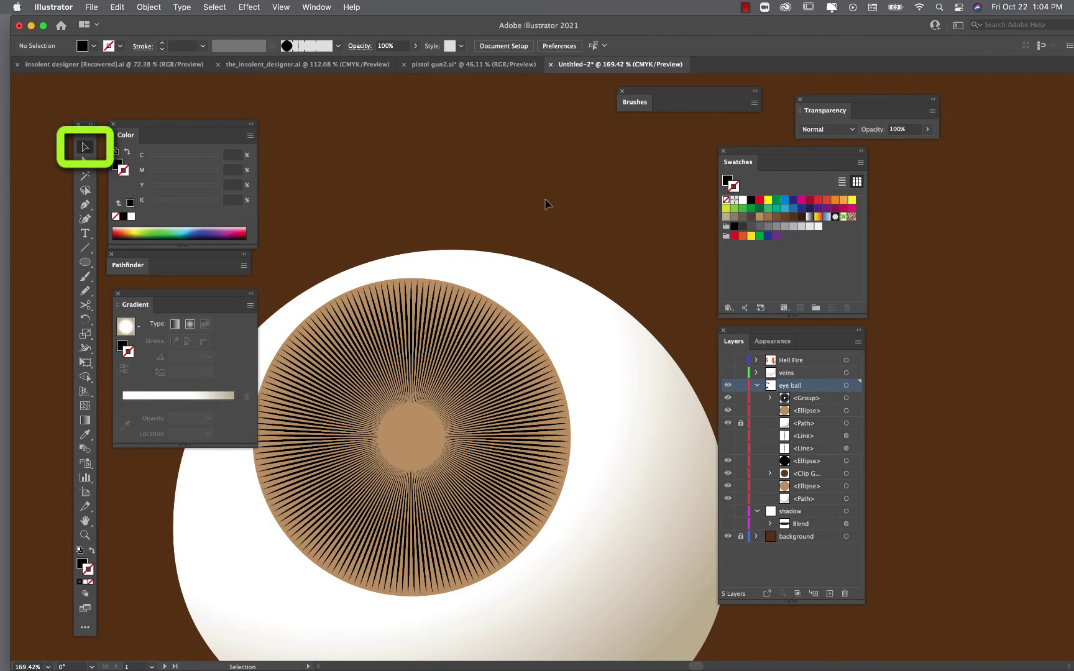
Step: Examine the expanded rays' paths and anchor points up close in Outline mode, and return to Preview mode
{"action": "key", "text": "super+y"}
{"action": "scroll", "coordinate": [583, 248], "scroll_direction": "left", "scroll_amount": 4}
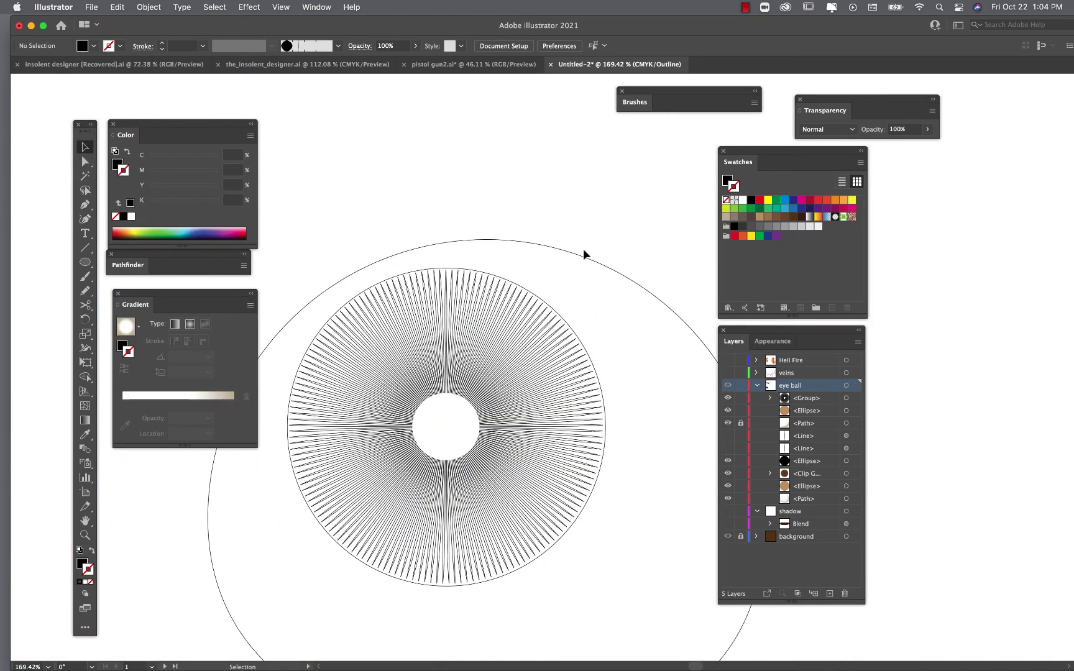
{"action": "scroll", "coordinate": [478, 395], "scroll_direction": "up", "scroll_amount": 2}
{"action": "scroll", "coordinate": [477, 398], "scroll_direction": "up", "scroll_amount": 3}
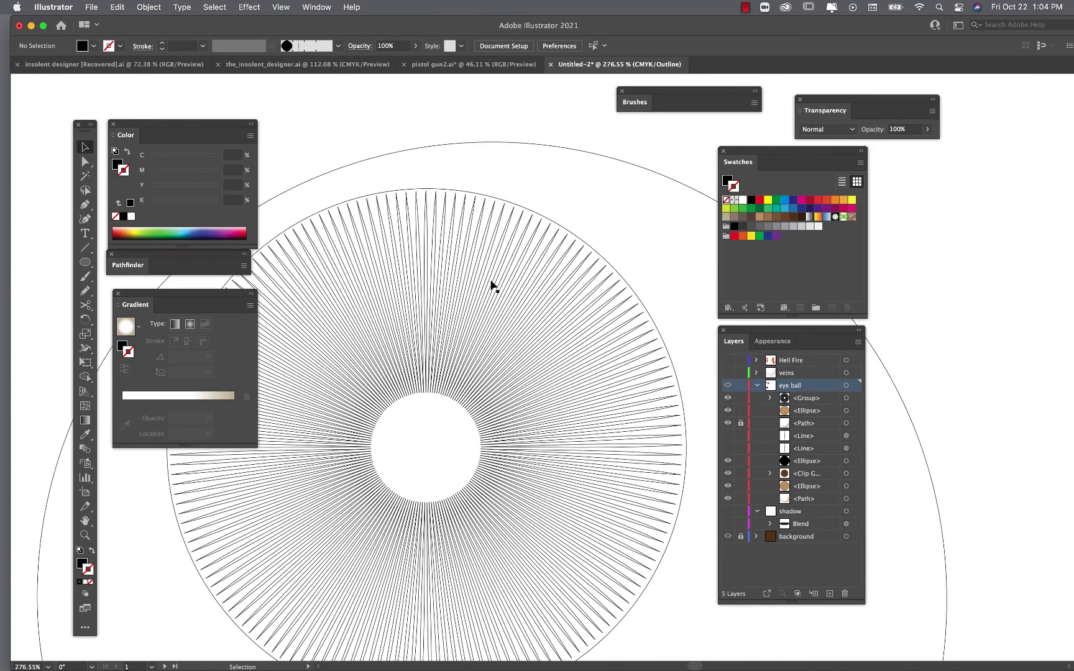
{"action": "scroll", "coordinate": [491, 286], "scroll_direction": "up", "scroll_amount": 5}
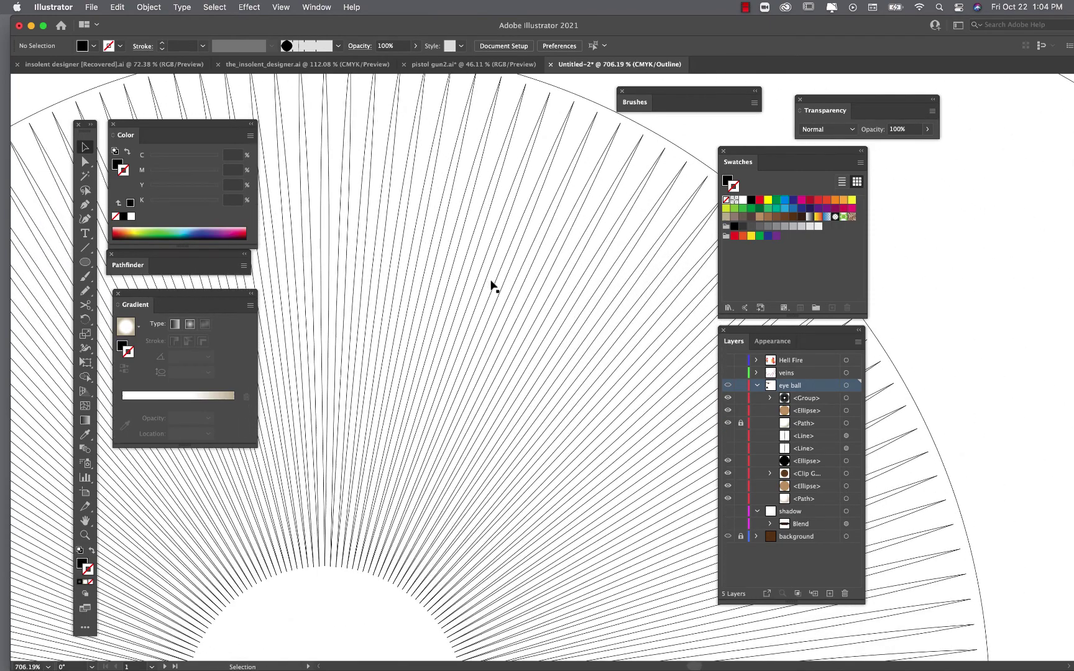
{"action": "left_click", "coordinate": [85, 161]}
{"action": "left_click", "coordinate": [469, 122]}
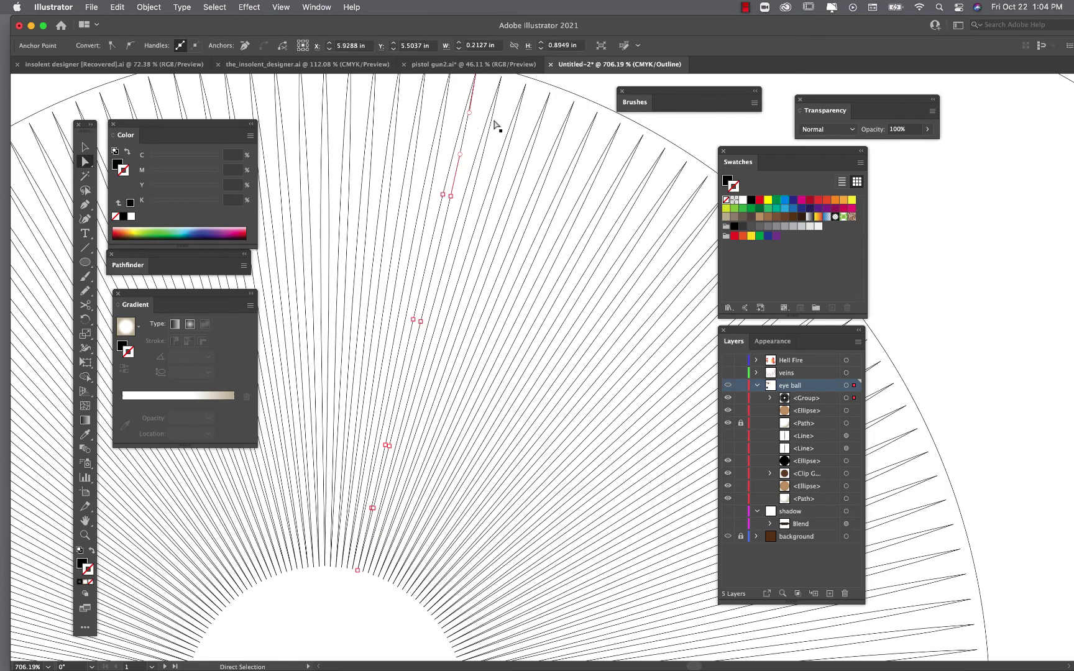
{"action": "left_click", "coordinate": [493, 121]}
{"action": "scroll", "coordinate": [501, 244], "scroll_direction": "down", "scroll_amount": 4}
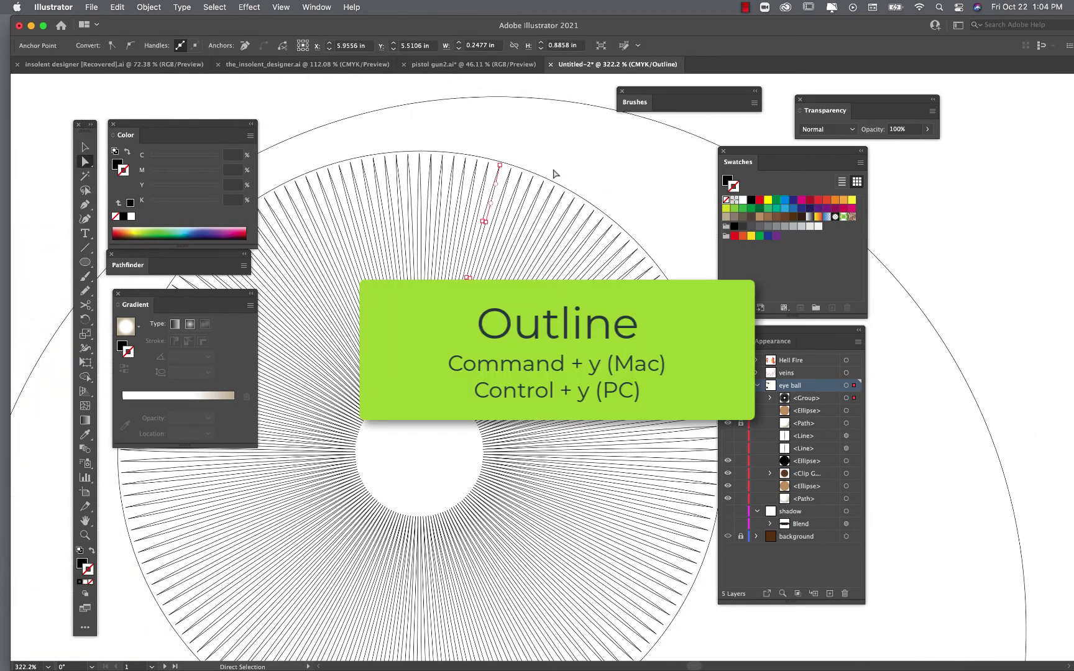
{"action": "left_click", "coordinate": [557, 165]}
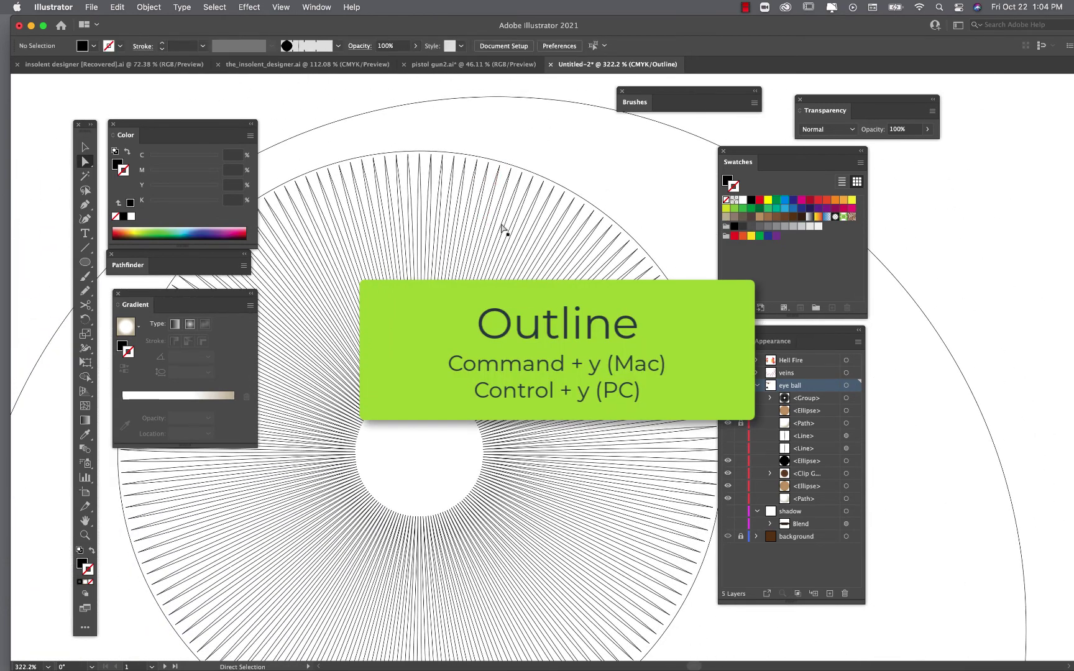
{"action": "scroll", "coordinate": [440, 309], "scroll_direction": "down", "scroll_amount": 2}
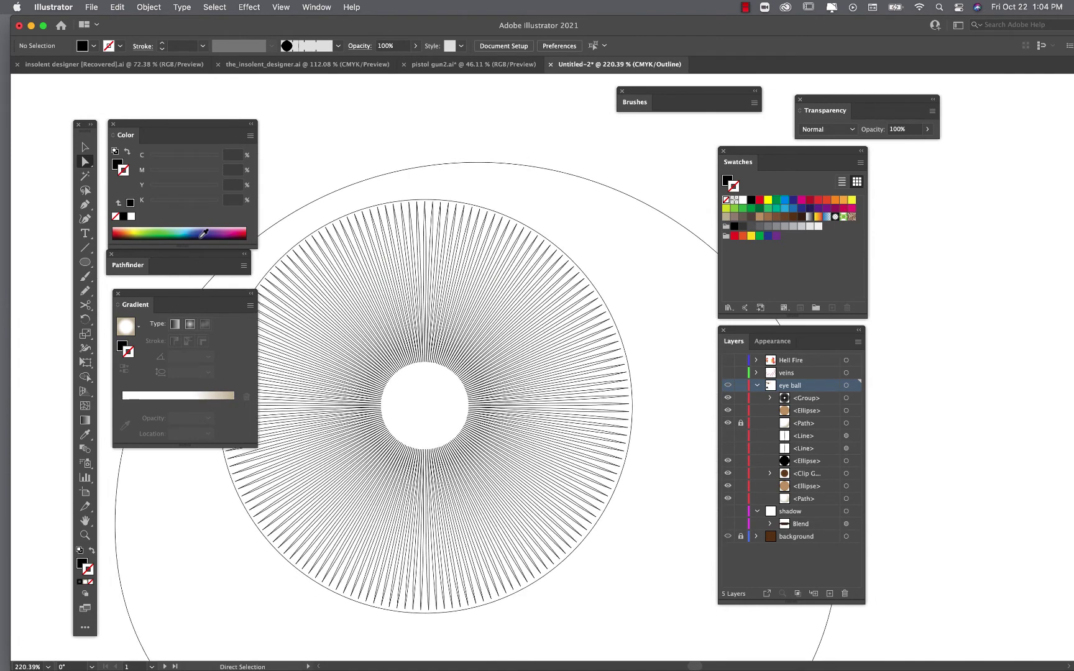
{"action": "left_click", "coordinate": [85, 147]}
{"action": "scroll", "coordinate": [500, 426], "scroll_direction": "down", "scroll_amount": 1}
{"action": "key", "text": "super+y"}
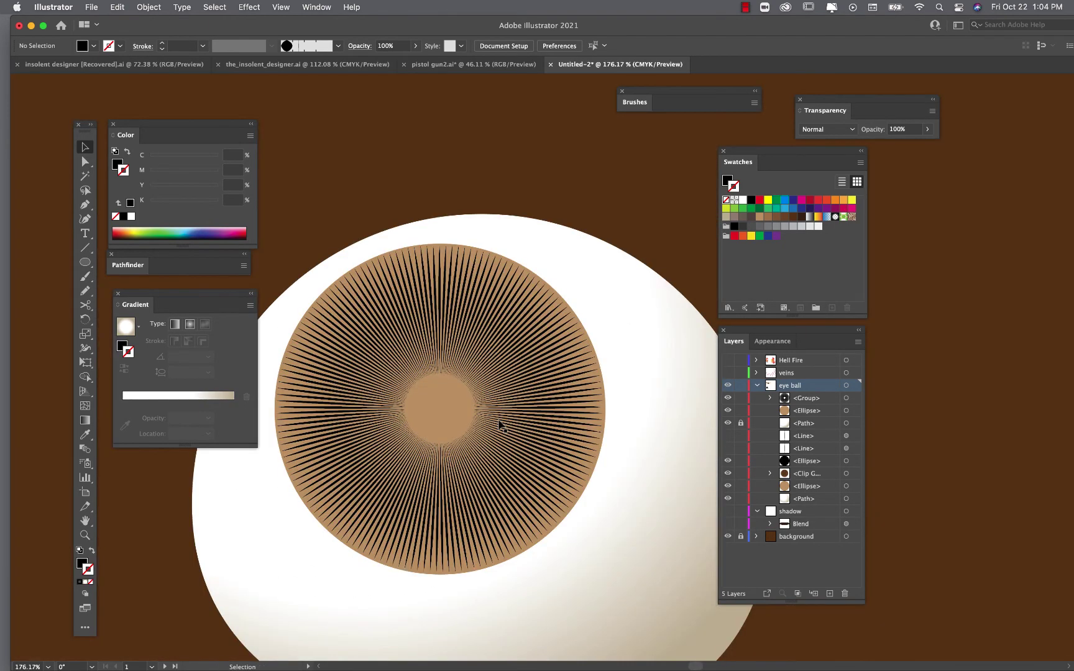
Step: Draw a black pupil circle about 0.67 in wide with no stroke, centered on the iris
{"action": "scroll", "coordinate": [566, 450], "scroll_direction": "left", "scroll_amount": 2}
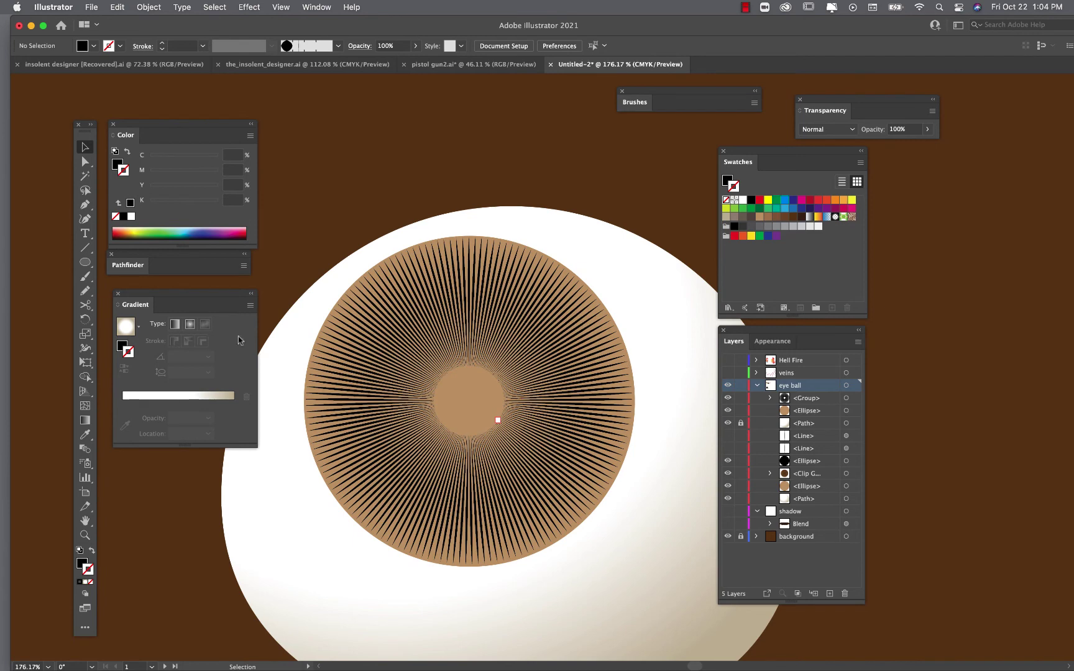
{"action": "left_click", "coordinate": [85, 263]}
{"action": "left_click_drag", "start_coordinate": [469, 401], "coordinate": [515, 436]}
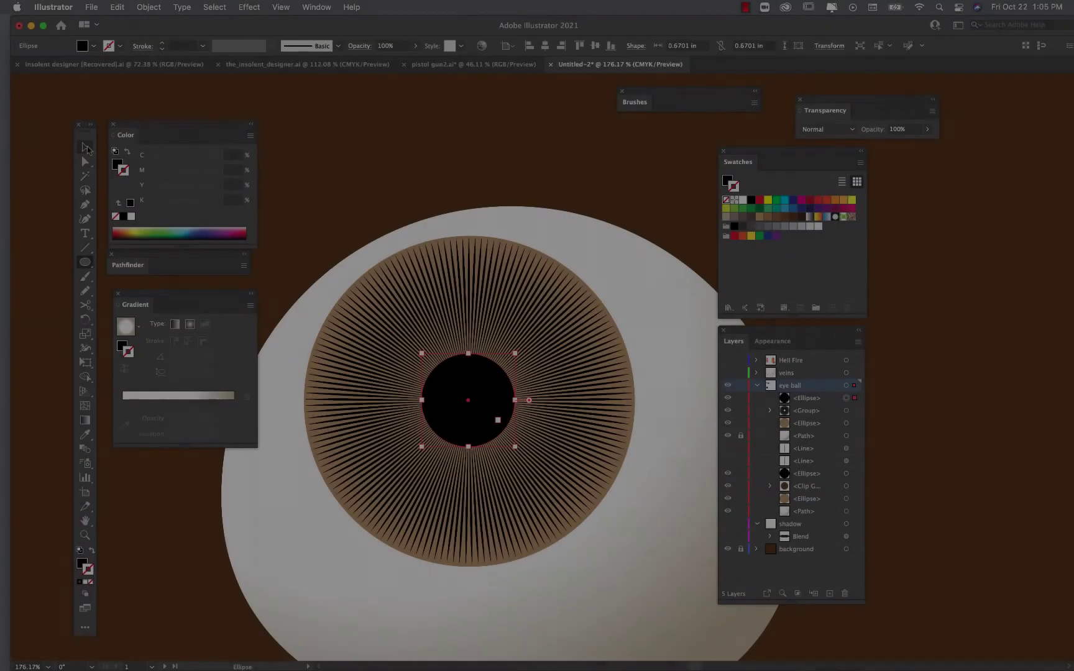
{"action": "left_click", "coordinate": [86, 149]}
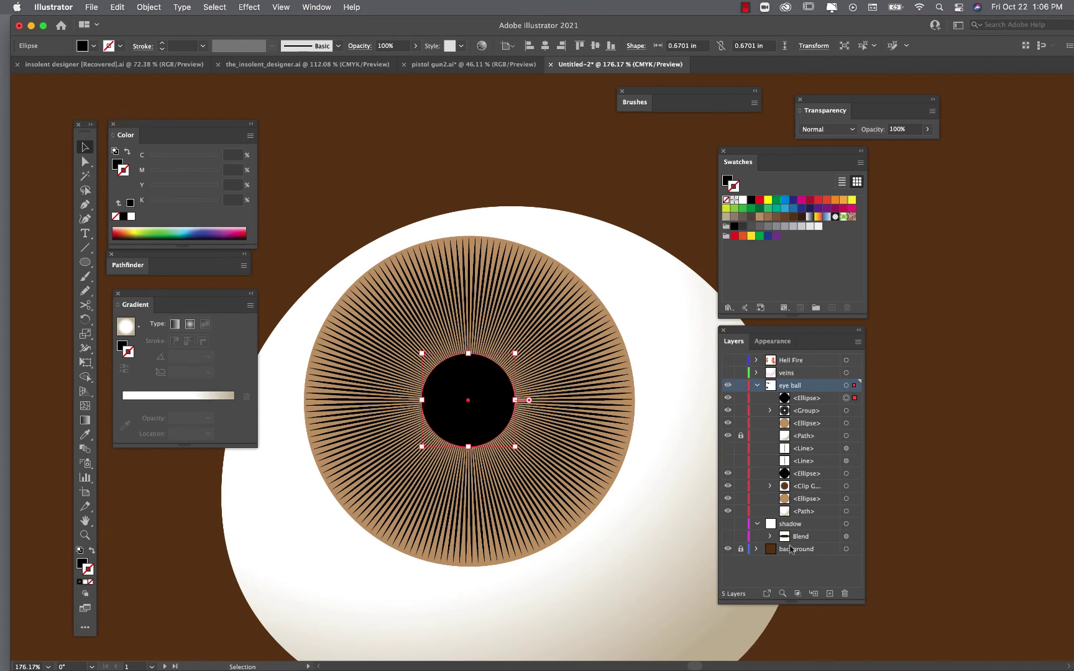
{"action": "left_click_drag", "start_coordinate": [798, 603], "coordinate": [794, 463]}
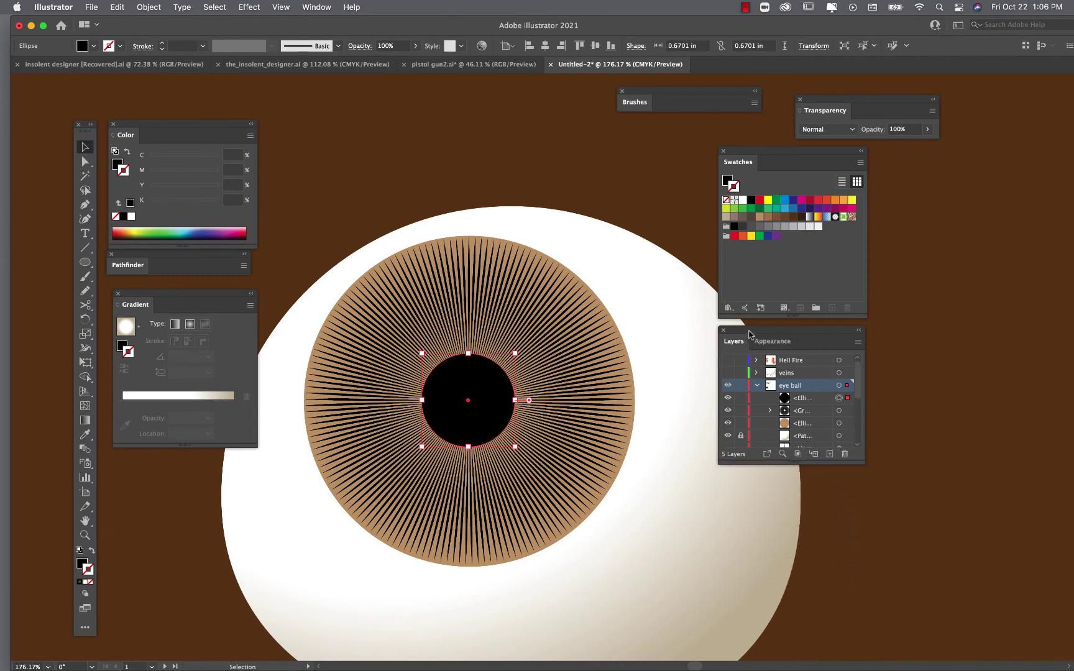
Step: Recolor the iris's base circle to the gray-teal fill #839695, and deselect it
{"action": "left_click_drag", "start_coordinate": [746, 335], "coordinate": [683, 339]}
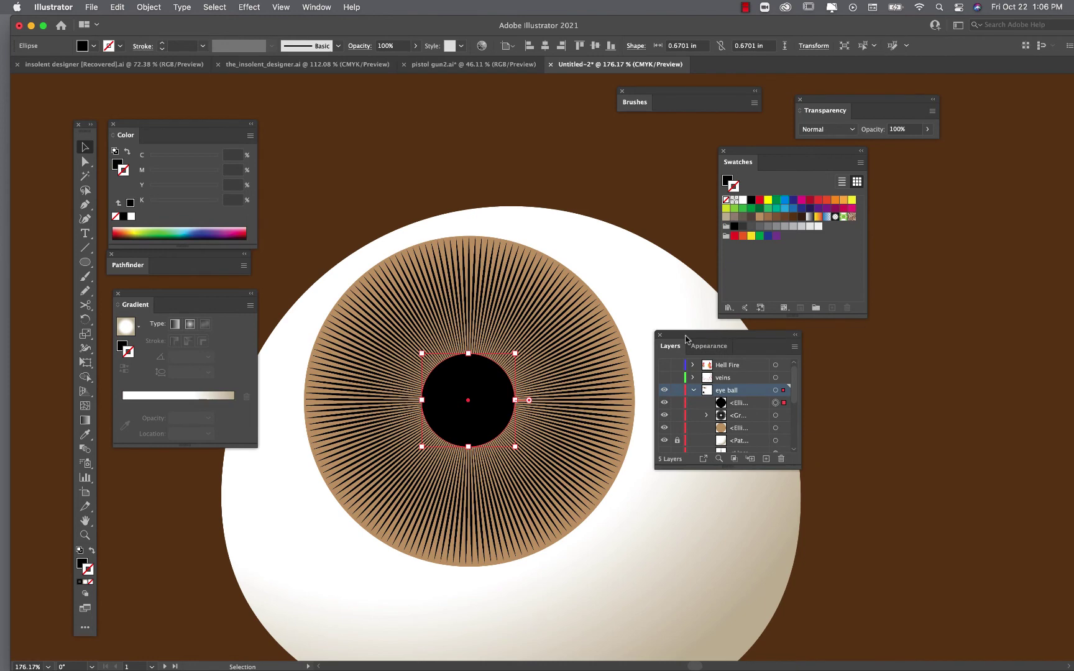
{"action": "left_click", "coordinate": [775, 428]}
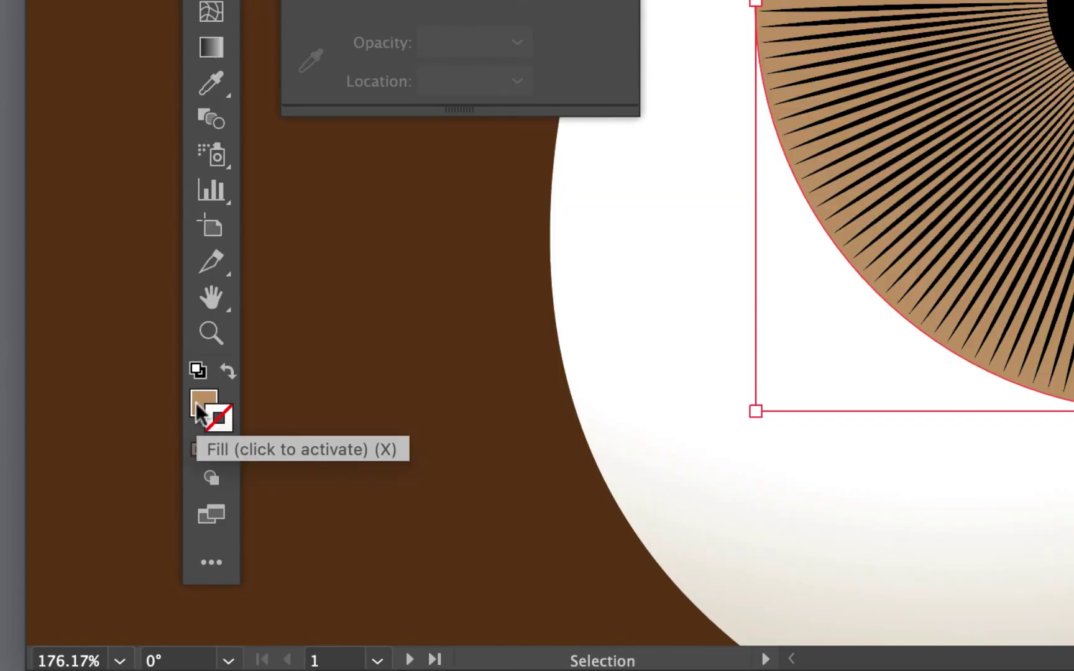
{"action": "key", "text": "x"}
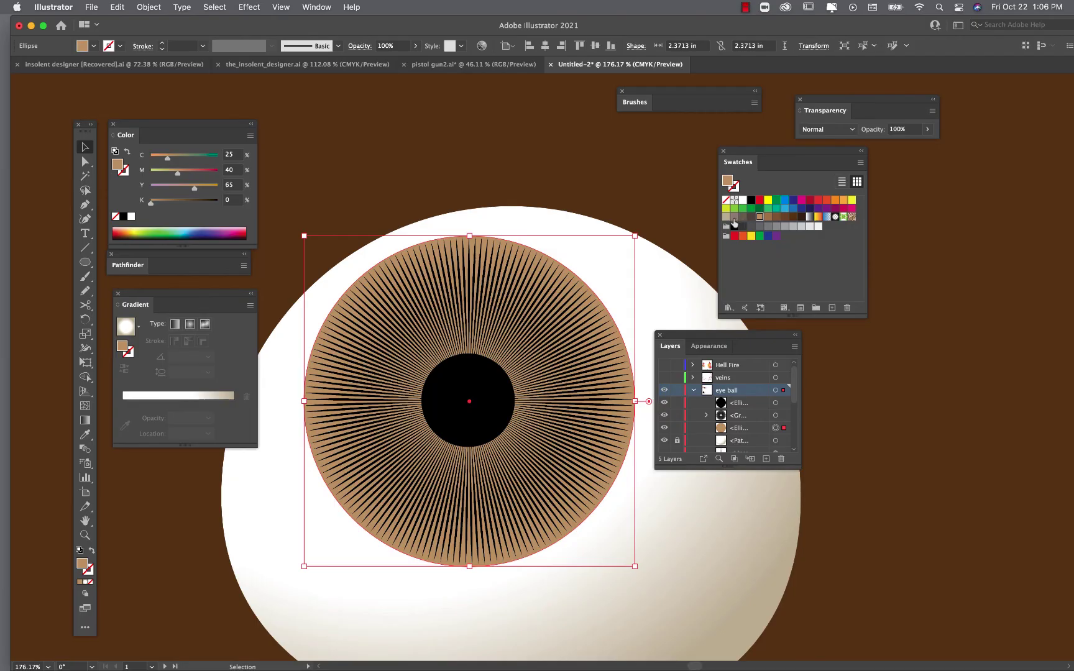
{"action": "left_click", "coordinate": [734, 217]}
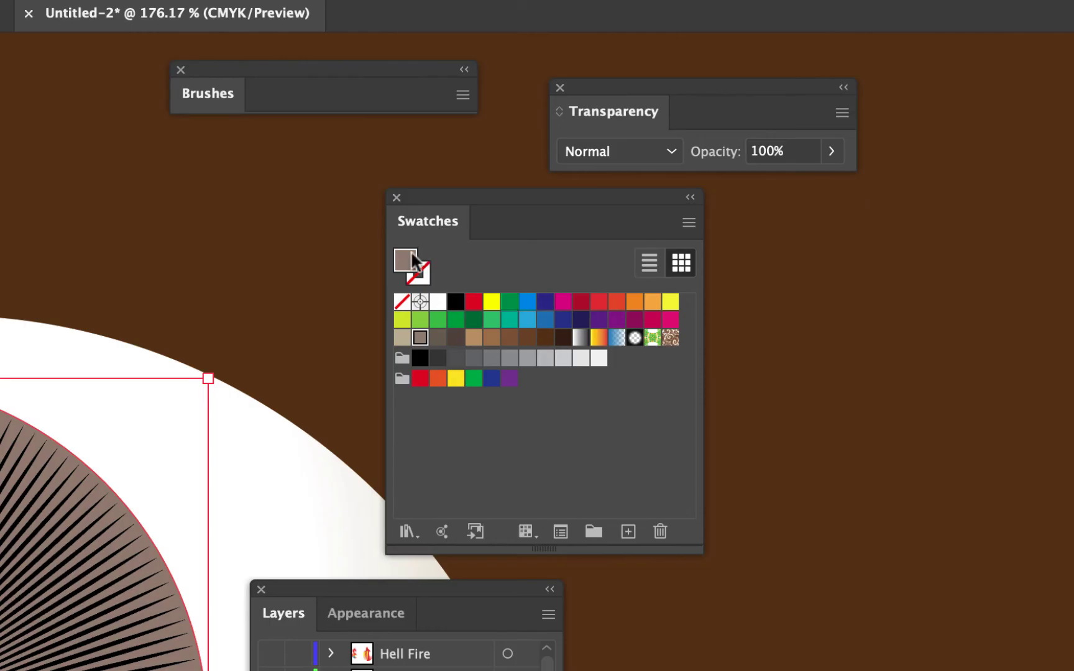
{"action": "double_click", "coordinate": [405, 264]}
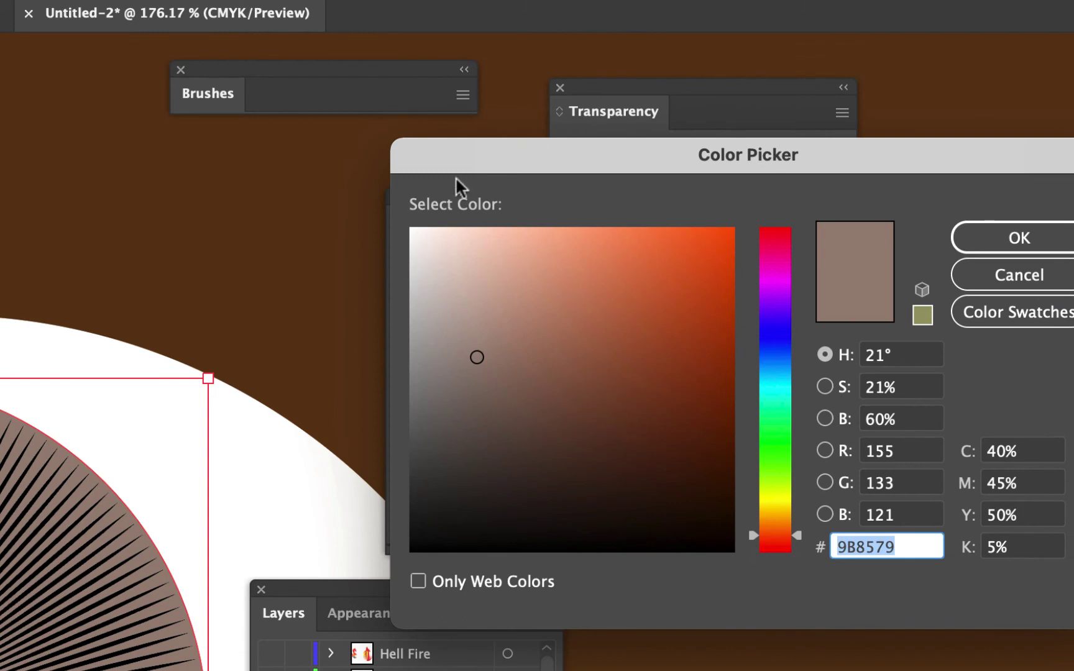
{"action": "left_click_drag", "start_coordinate": [456, 177], "coordinate": [180, 159]}
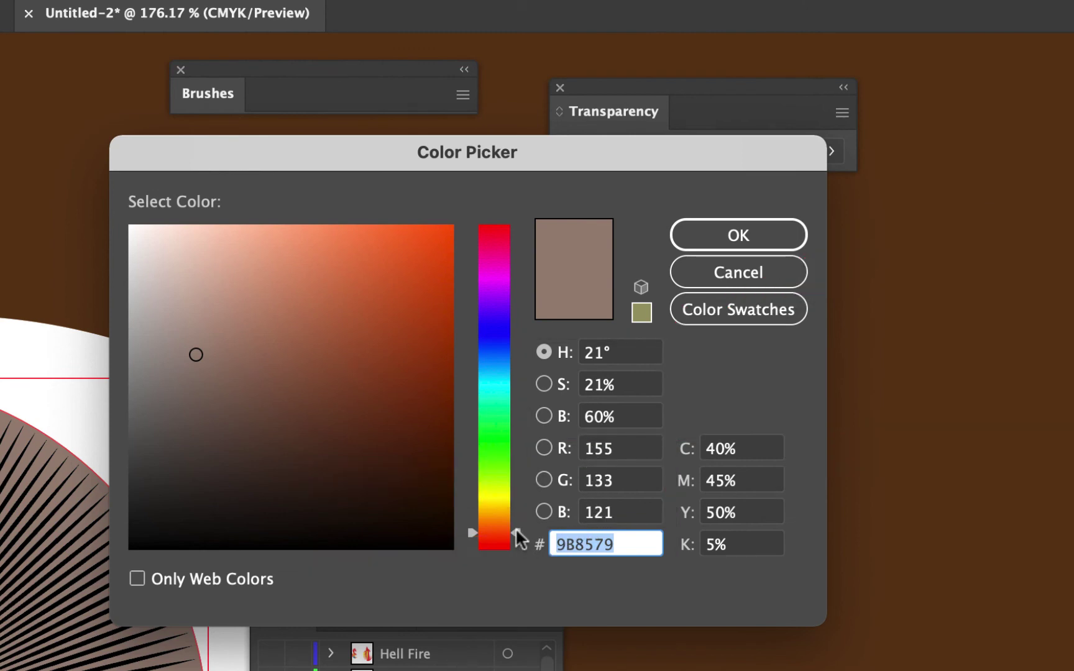
{"action": "left_click_drag", "start_coordinate": [516, 532], "coordinate": [503, 378]}
{"action": "mouse_move", "coordinate": [194, 355]}
{"action": "left_mouse_down"}
{"action": "mouse_move", "coordinate": [165, 376]}
{"action": "mouse_move", "coordinate": [172, 357]}
{"action": "left_mouse_up"}
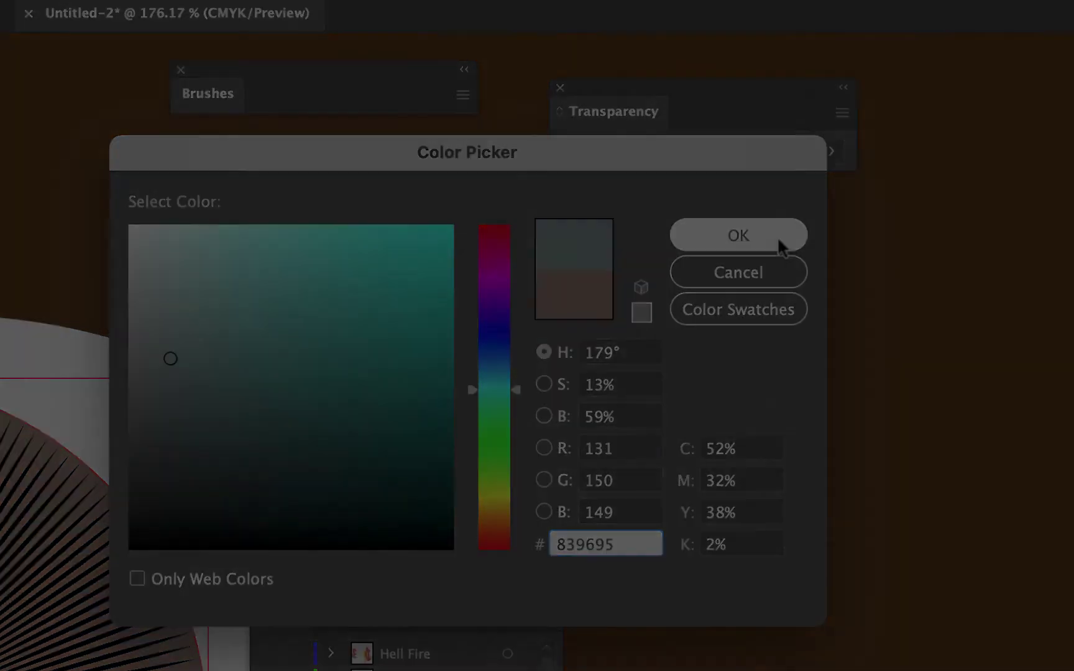
{"action": "left_click", "coordinate": [777, 235]}
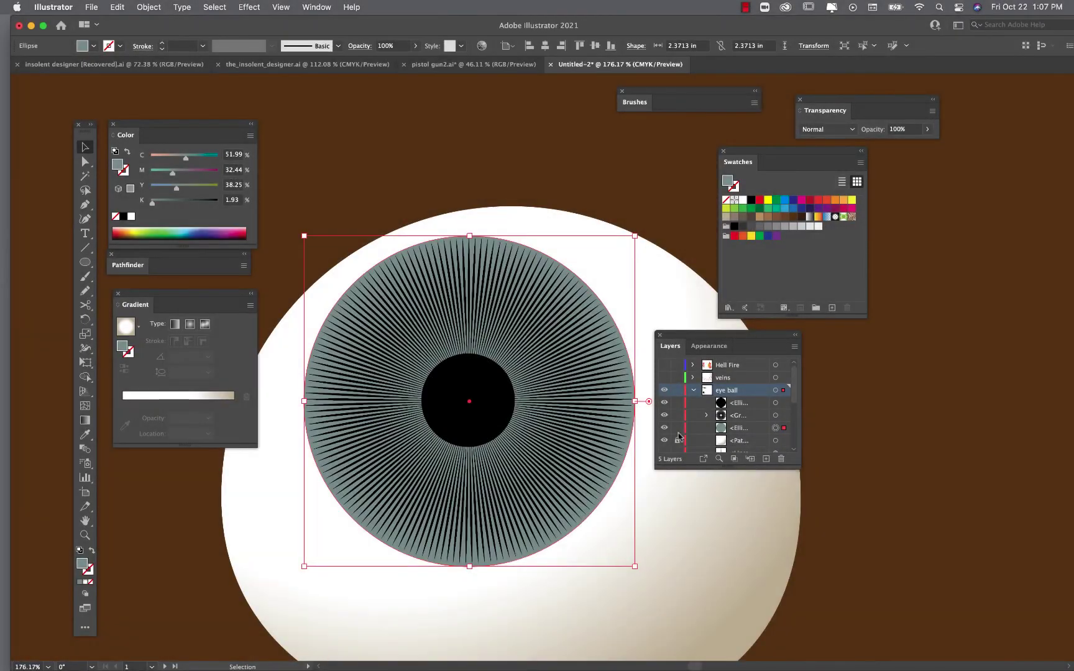
{"action": "left_click", "coordinate": [678, 439]}
{"action": "left_click", "coordinate": [672, 548]}
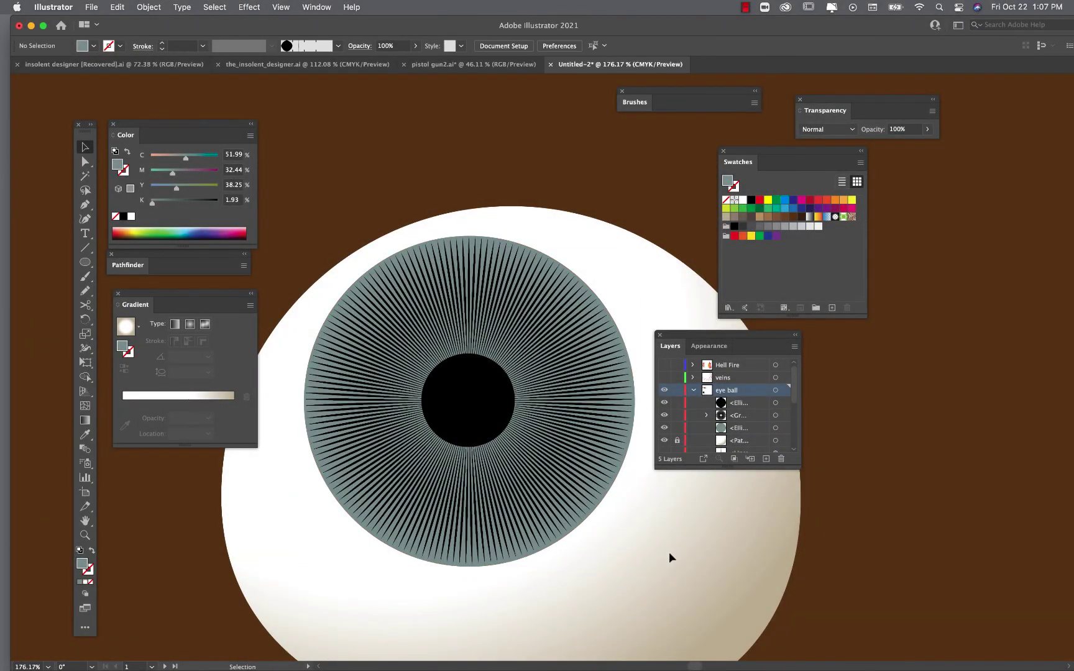
Step: Fill the grouped iris rays with the blue swatch (C=85 M=50 Y=0 K=0), and deselect them
{"action": "left_click", "coordinate": [603, 443]}
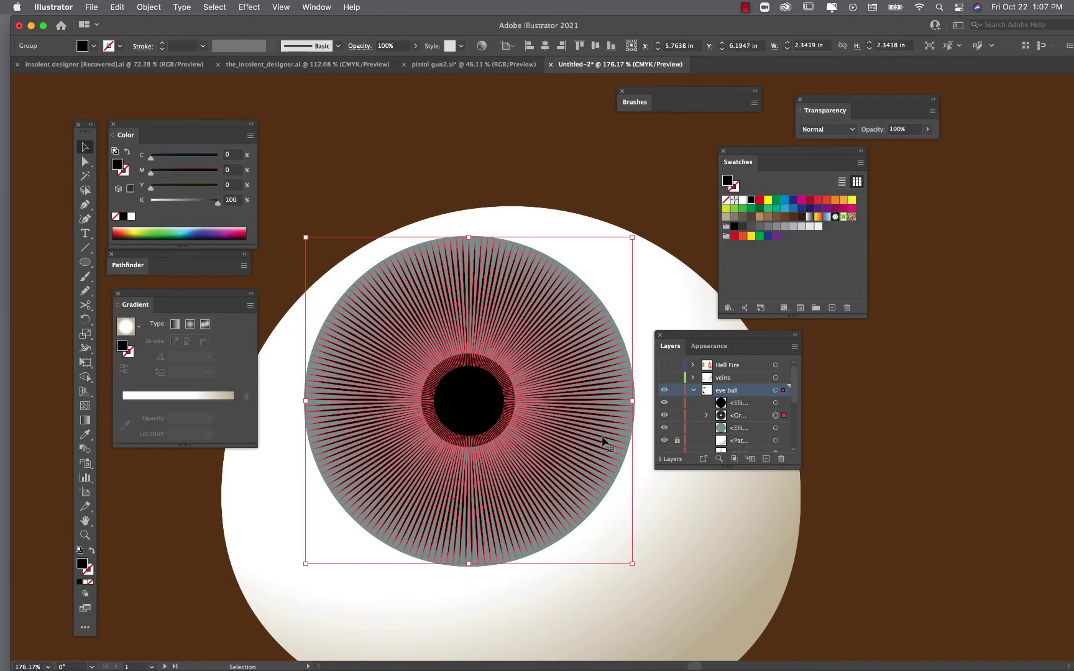
{"action": "left_click", "coordinate": [868, 332]}
{"action": "scroll", "coordinate": [612, 451], "scroll_direction": "down", "scroll_amount": 5}
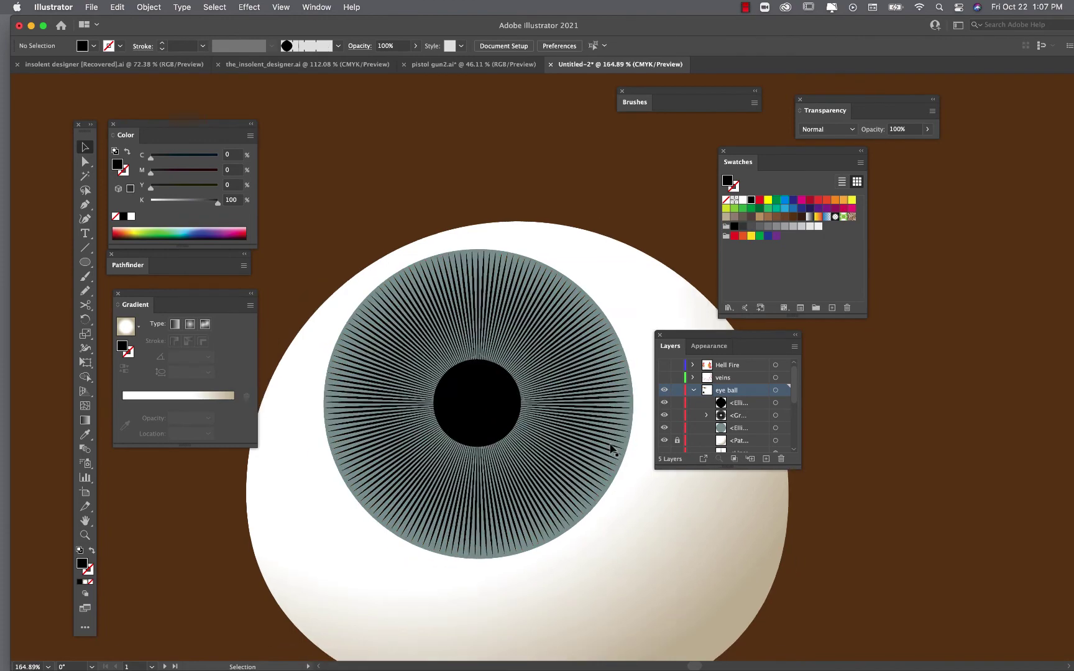
{"action": "scroll", "coordinate": [612, 450], "scroll_direction": "up", "scroll_amount": 2}
{"action": "scroll", "coordinate": [612, 450], "scroll_direction": "up", "scroll_amount": 3}
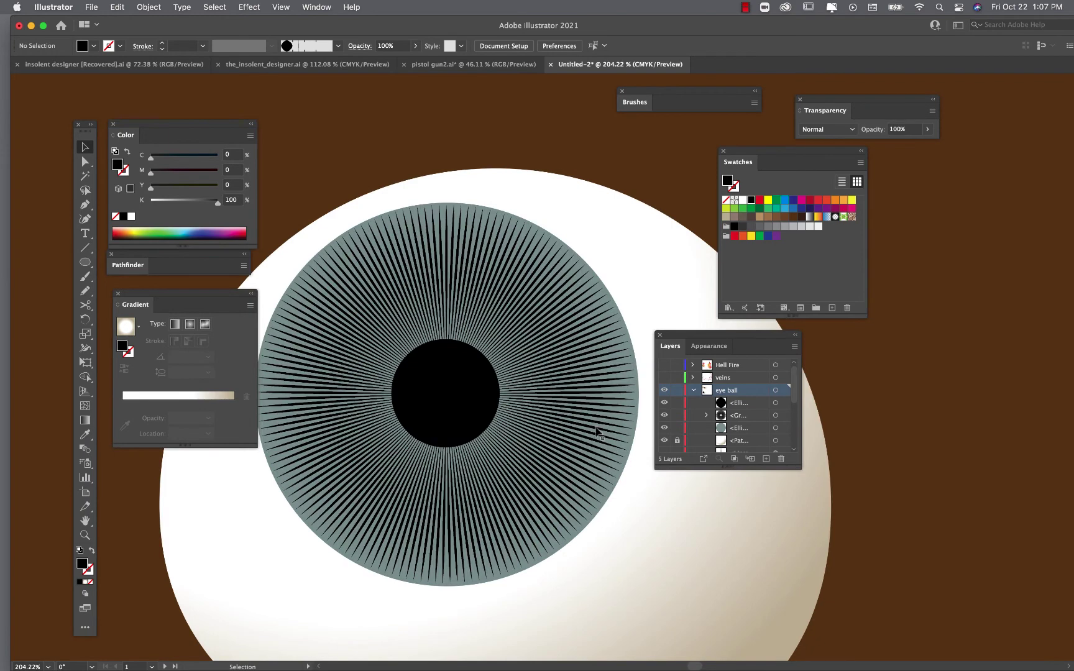
{"action": "left_click", "coordinate": [598, 435]}
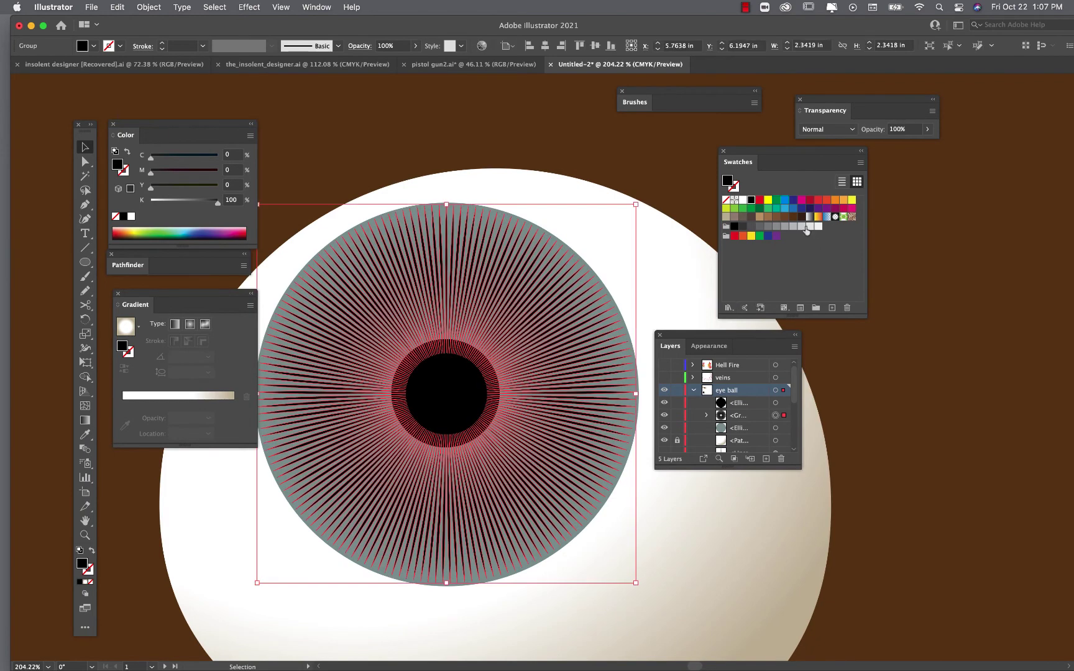
{"action": "left_click", "coordinate": [793, 208]}
{"action": "left_click", "coordinate": [861, 355]}
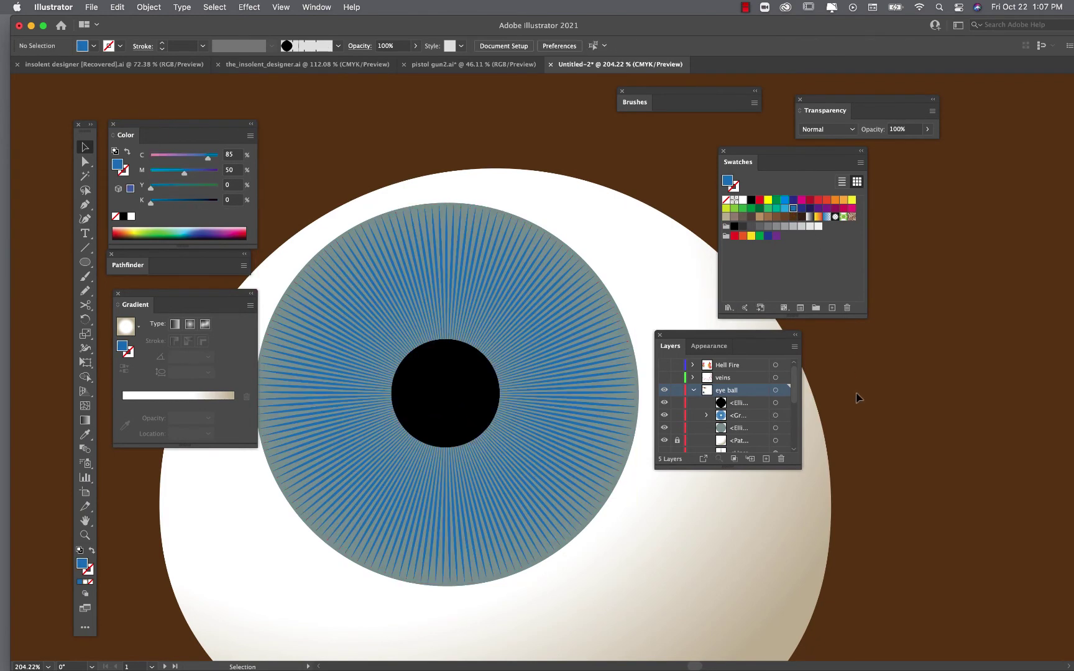
Step: Select the pupil, iris rays and iris circle together and lock all three in the eye ball layer
{"action": "scroll", "coordinate": [858, 397], "scroll_direction": "down", "scroll_amount": 4}
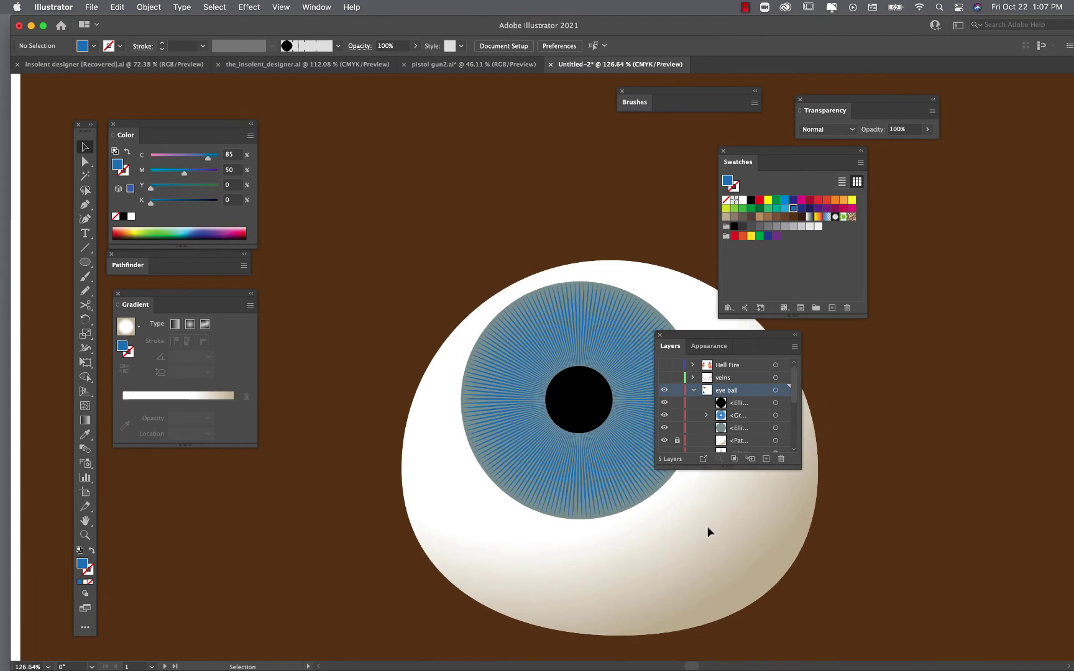
{"action": "scroll", "coordinate": [707, 527], "scroll_direction": "right", "scroll_amount": 5}
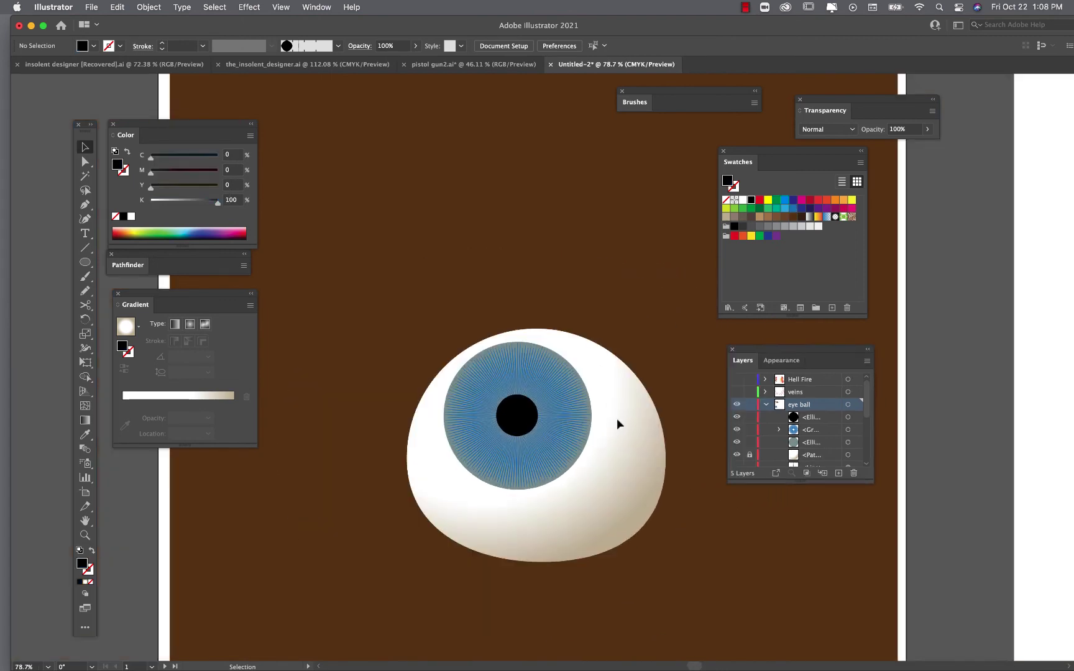
{"action": "left_click_drag", "start_coordinate": [609, 380], "coordinate": [516, 494]}
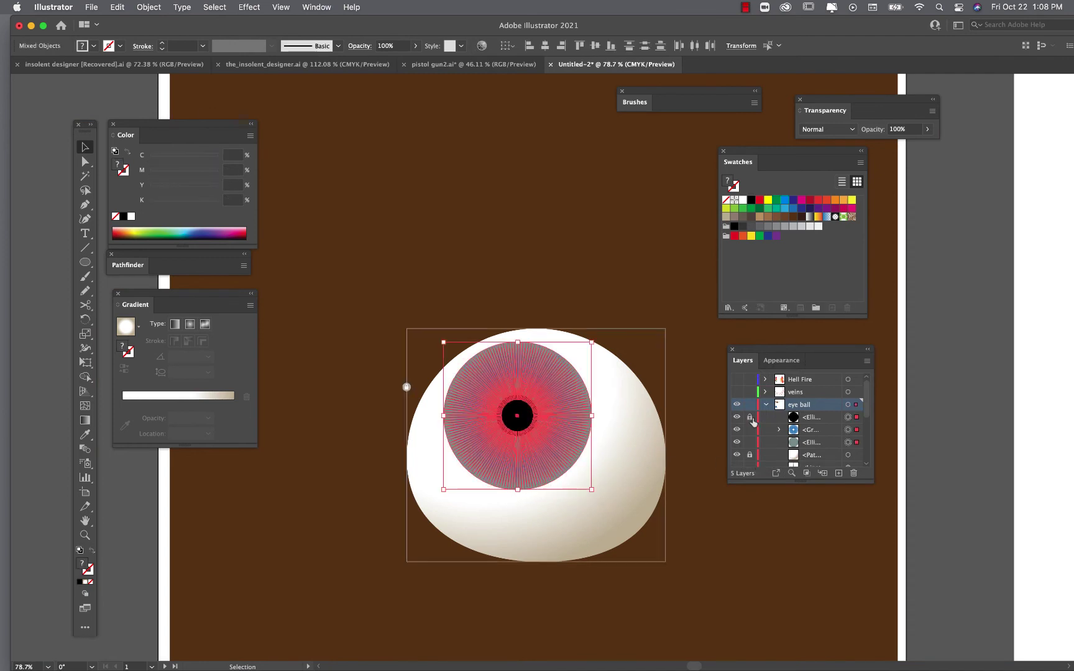
{"action": "left_click_drag", "start_coordinate": [751, 418], "coordinate": [750, 443]}
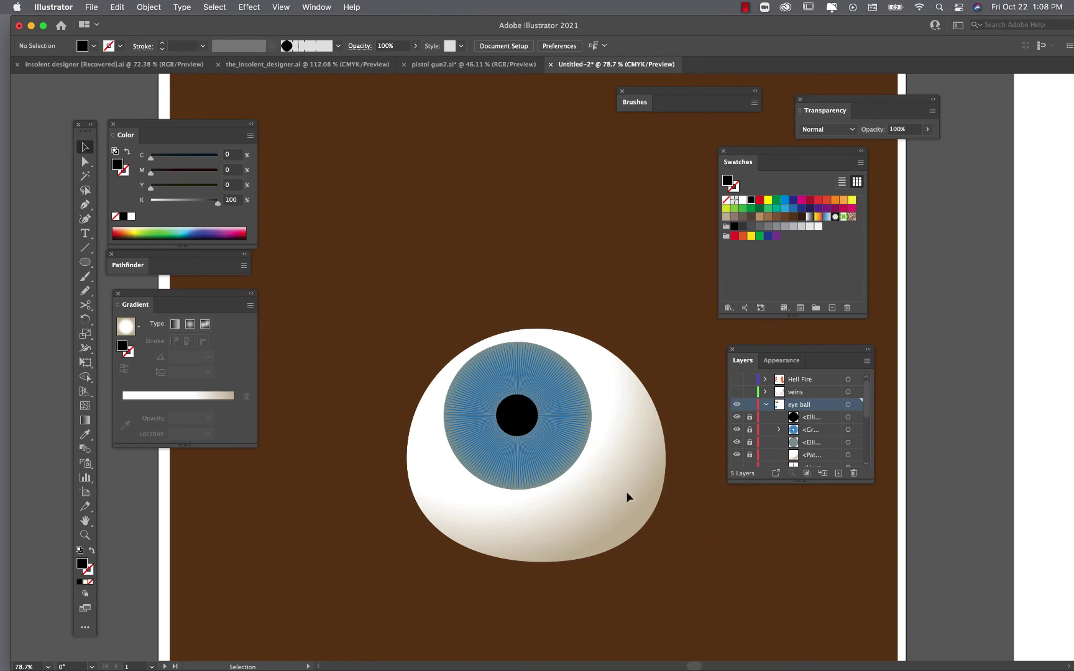
Step: Set the Pencil tool's fidelity to Accurate
{"action": "scroll", "coordinate": [623, 491], "scroll_direction": "up", "scroll_amount": 5}
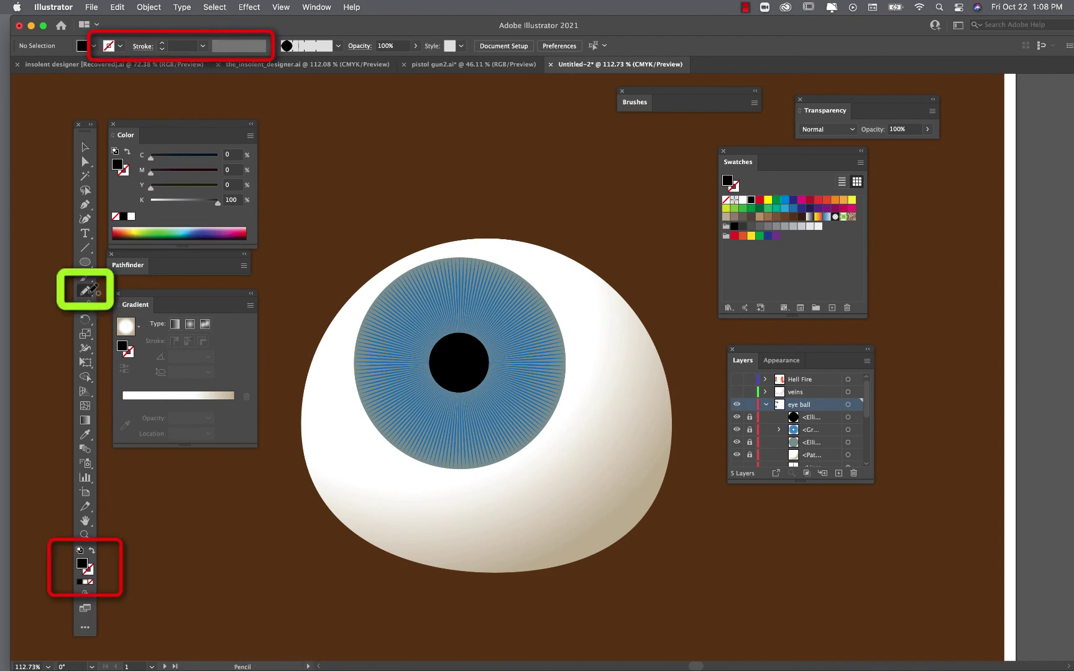
{"action": "double_click", "coordinate": [87, 291]}
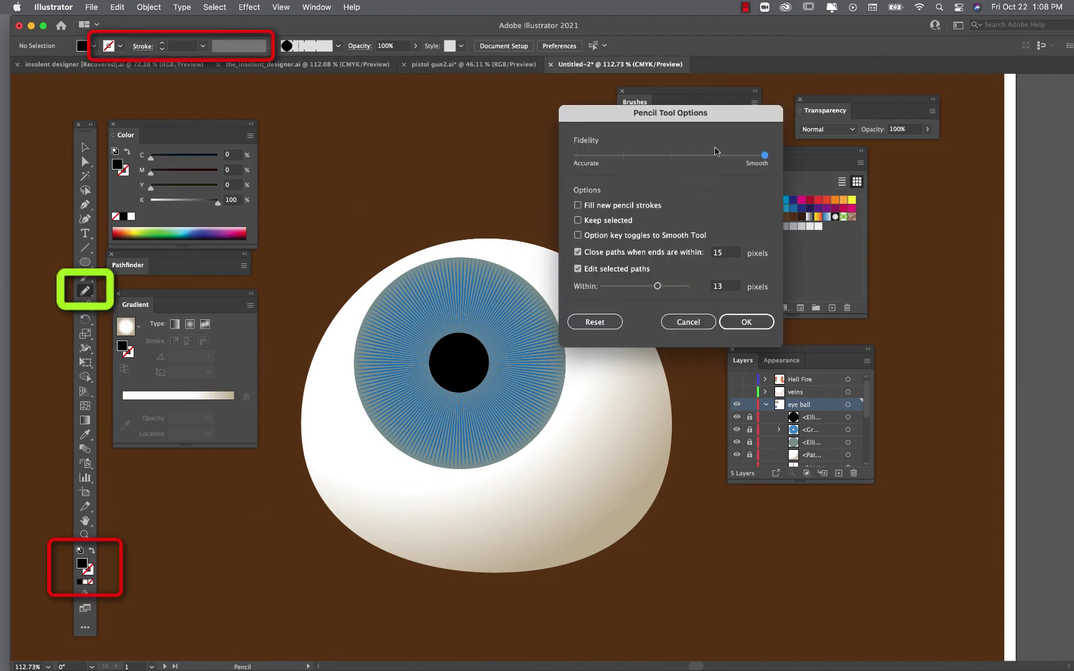
{"action": "left_click_drag", "start_coordinate": [692, 118], "coordinate": [518, 139]}
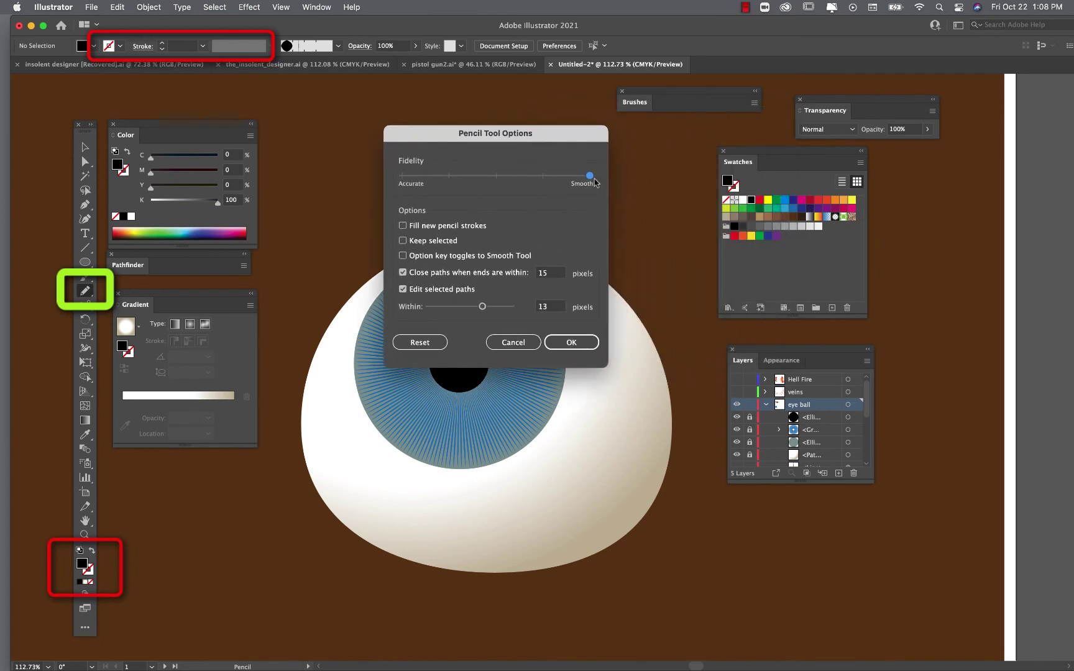
{"action": "left_click_drag", "start_coordinate": [590, 179], "coordinate": [409, 183]}
{"action": "left_click", "coordinate": [576, 343]}
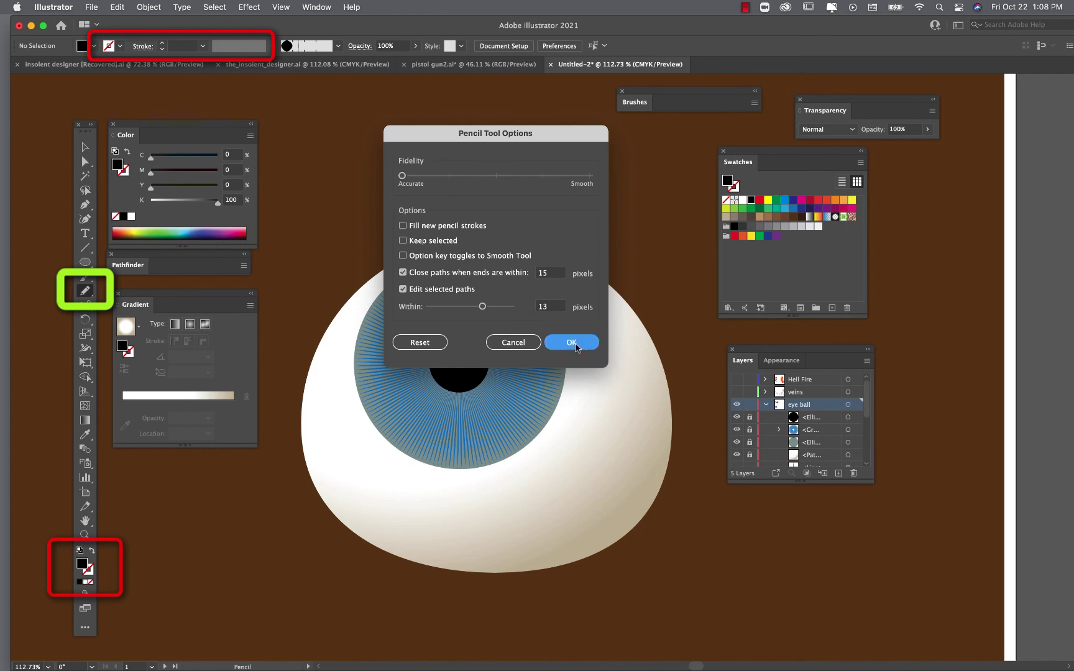
Step: Draw a freehand pencil line on the eye white, and swap fill and stroke to get no fill and a black 1 pt stroke
{"action": "mouse_move", "coordinate": [581, 361]}
{"action": "left_mouse_down"}
{"action": "mouse_move", "coordinate": [644, 374]}
{"action": "mouse_move", "coordinate": [669, 404]}
{"action": "left_mouse_up"}
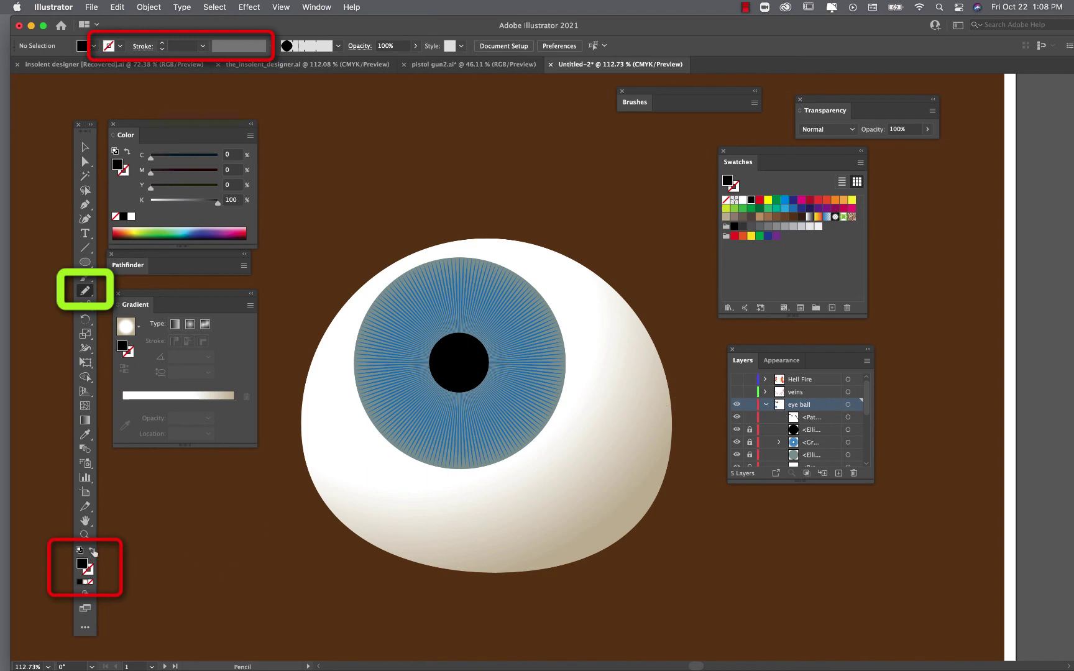
{"action": "left_click", "coordinate": [92, 552]}
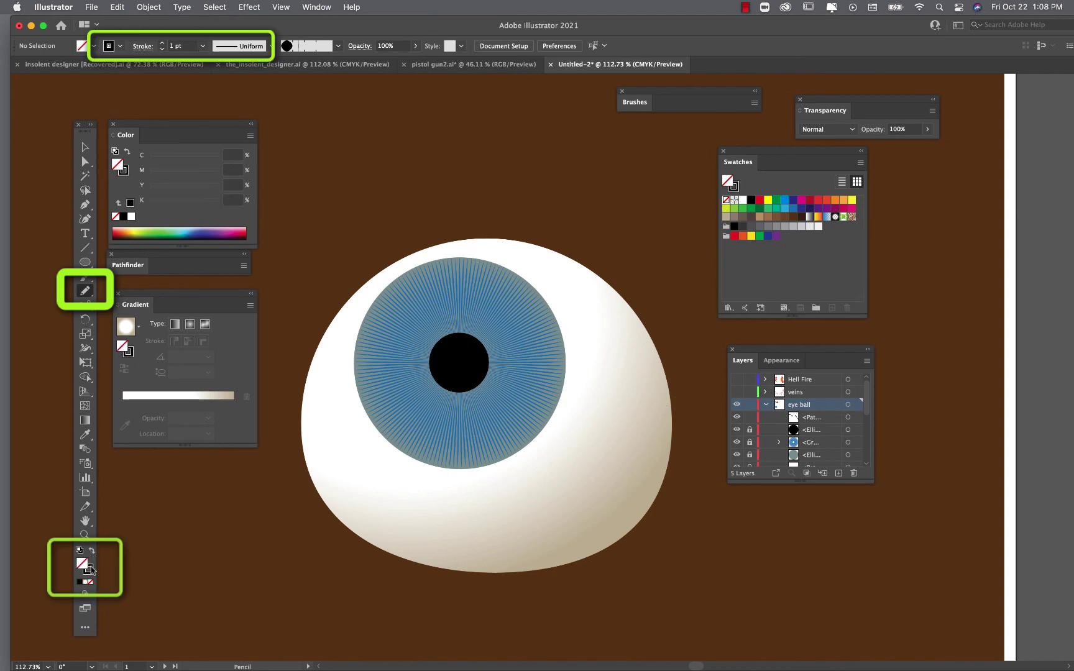
{"action": "left_click", "coordinate": [90, 569]}
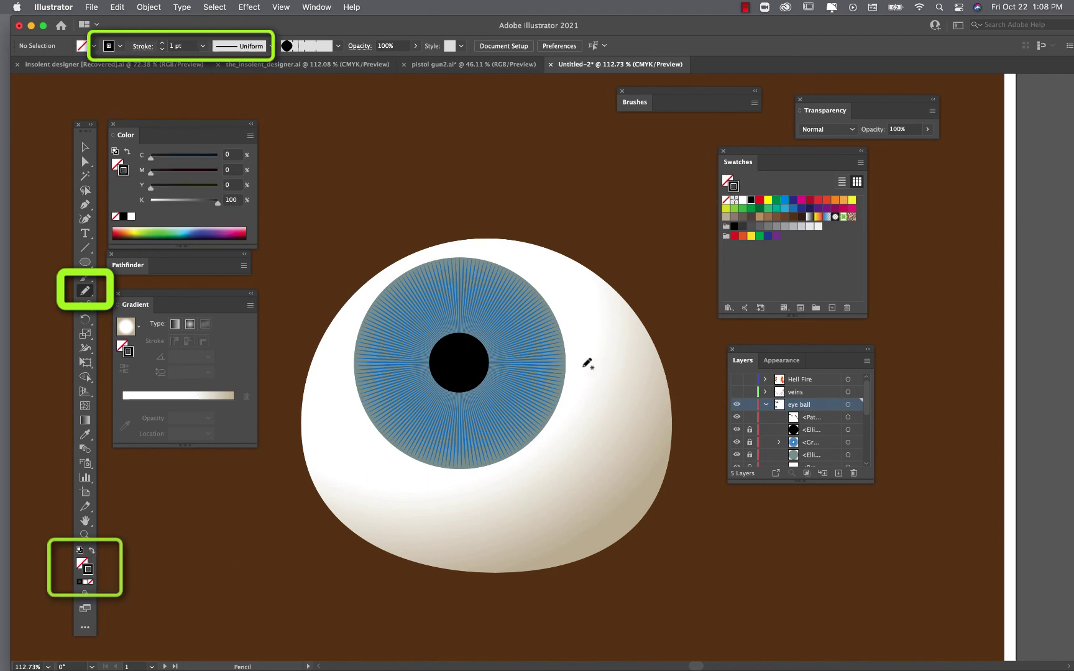
Step: Sketch three squiggly test veins with the Pencil tool on the eye white, right of the iris, one branching off another
{"action": "mouse_move", "coordinate": [583, 368]}
{"action": "left_mouse_down"}
{"action": "mouse_move", "coordinate": [629, 379]}
{"action": "mouse_move", "coordinate": [636, 426]}
{"action": "mouse_move", "coordinate": [656, 447]}
{"action": "left_mouse_up"}
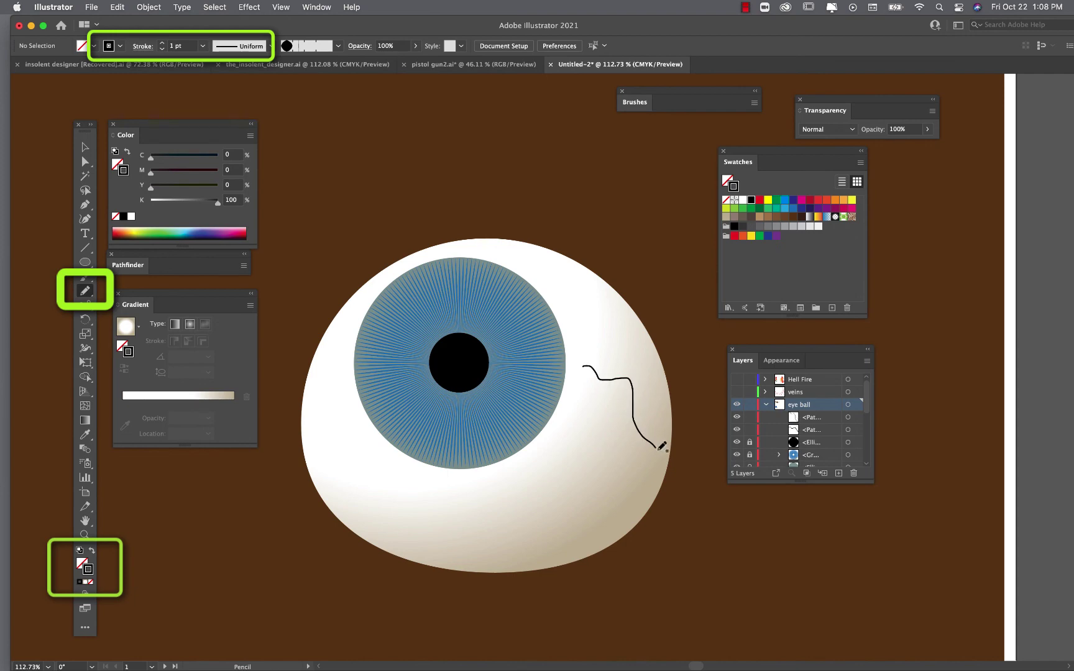
{"action": "mouse_move", "coordinate": [581, 429]}
{"action": "left_mouse_down"}
{"action": "mouse_move", "coordinate": [589, 454]}
{"action": "mouse_move", "coordinate": [624, 486]}
{"action": "left_mouse_up"}
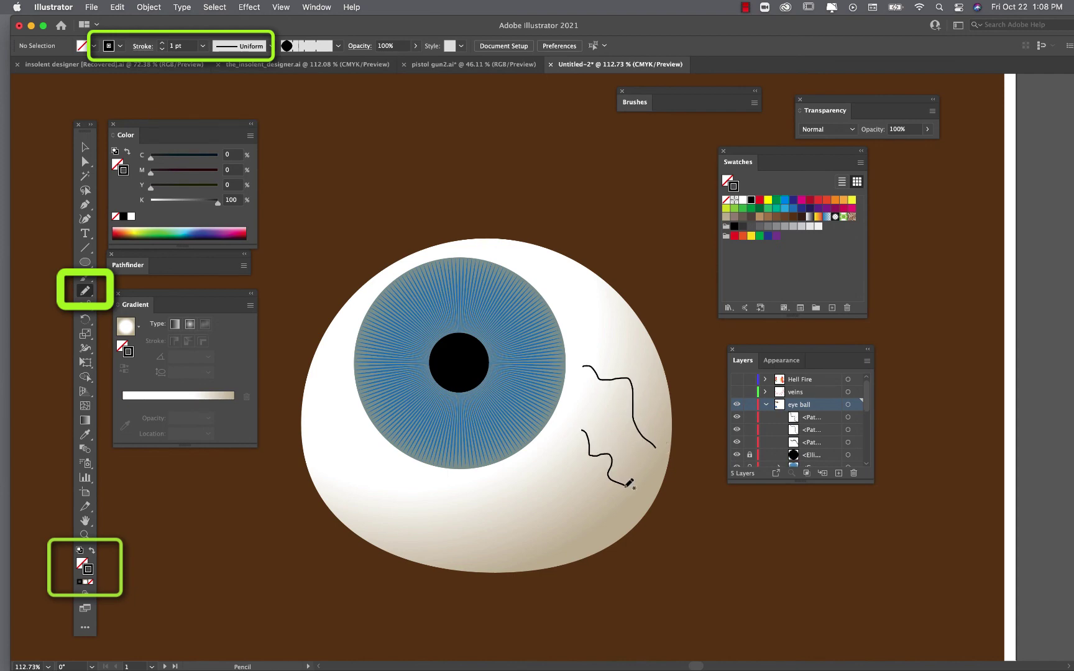
{"action": "scroll", "coordinate": [626, 452], "scroll_direction": "up", "scroll_amount": 5}
{"action": "mouse_move", "coordinate": [510, 339]}
{"action": "left_mouse_down"}
{"action": "mouse_move", "coordinate": [561, 394]}
{"action": "mouse_move", "coordinate": [563, 455]}
{"action": "left_mouse_up"}
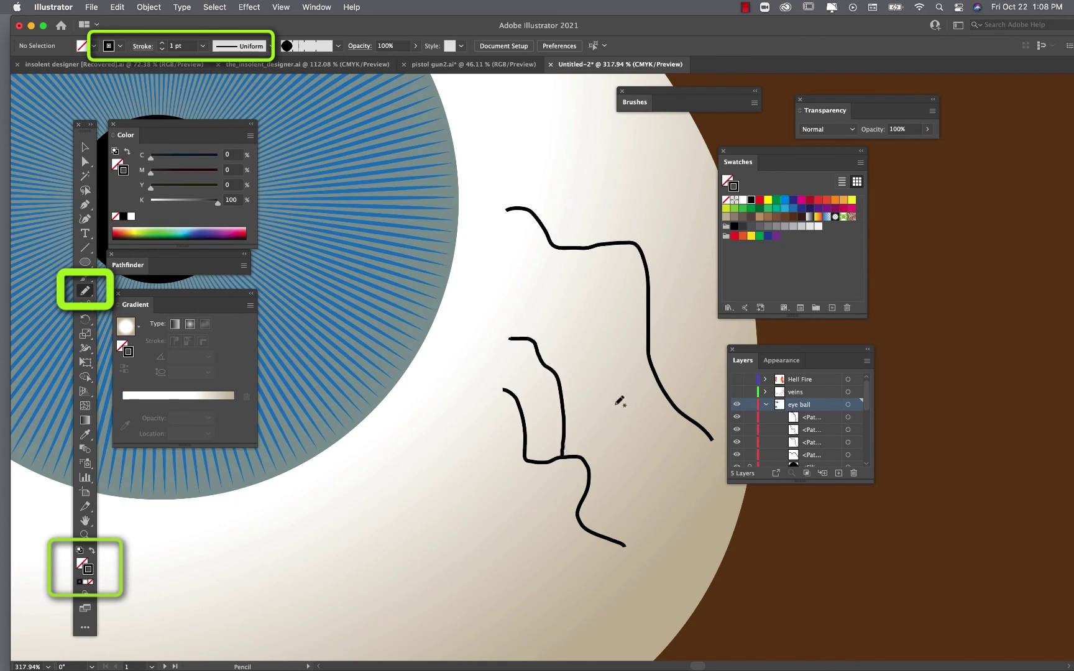
{"action": "scroll", "coordinate": [619, 401], "scroll_direction": "down", "scroll_amount": 2}
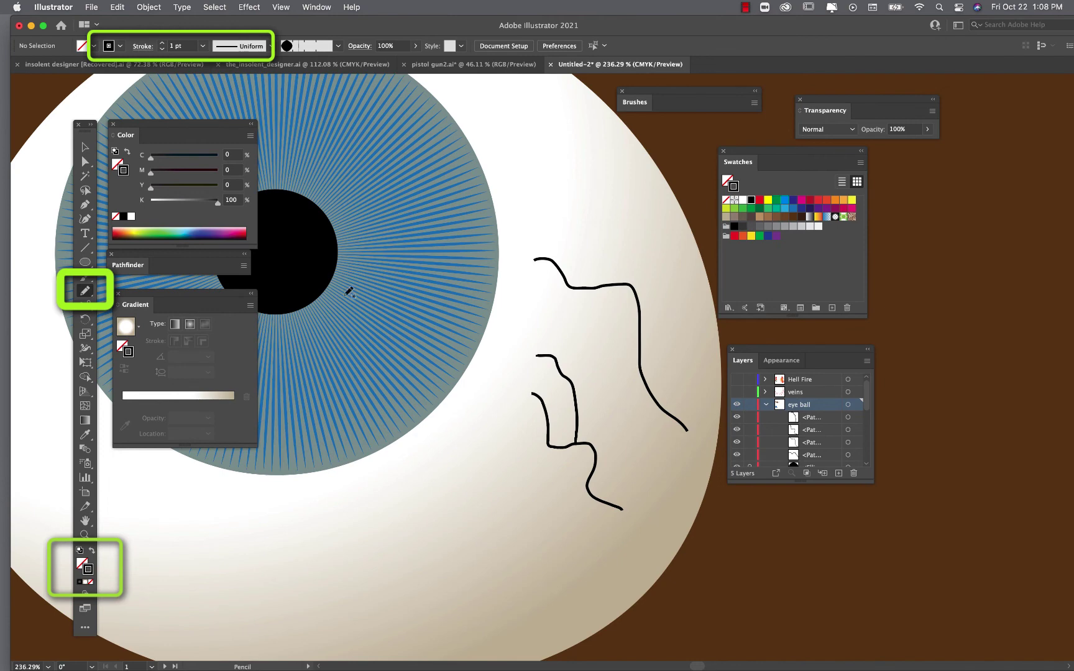
Step: Set the Pencil tool's fidelity to Smooth and sketch a test vein on the eye white, right of the iris
{"action": "double_click", "coordinate": [86, 291]}
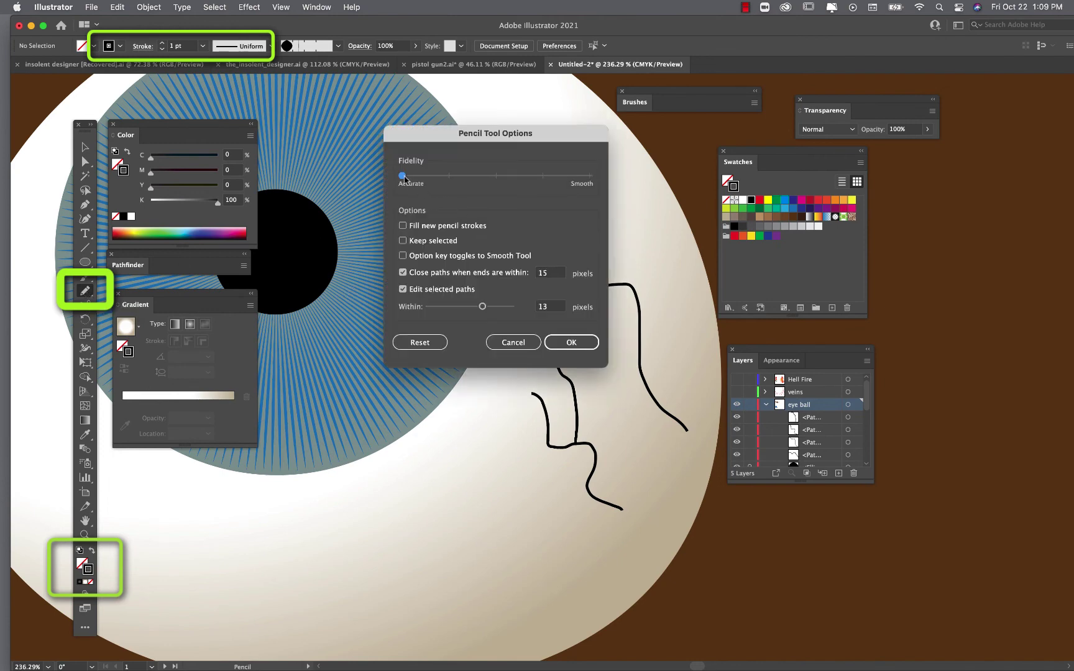
{"action": "left_click_drag", "start_coordinate": [402, 176], "coordinate": [595, 188]}
{"action": "left_click", "coordinate": [570, 342]}
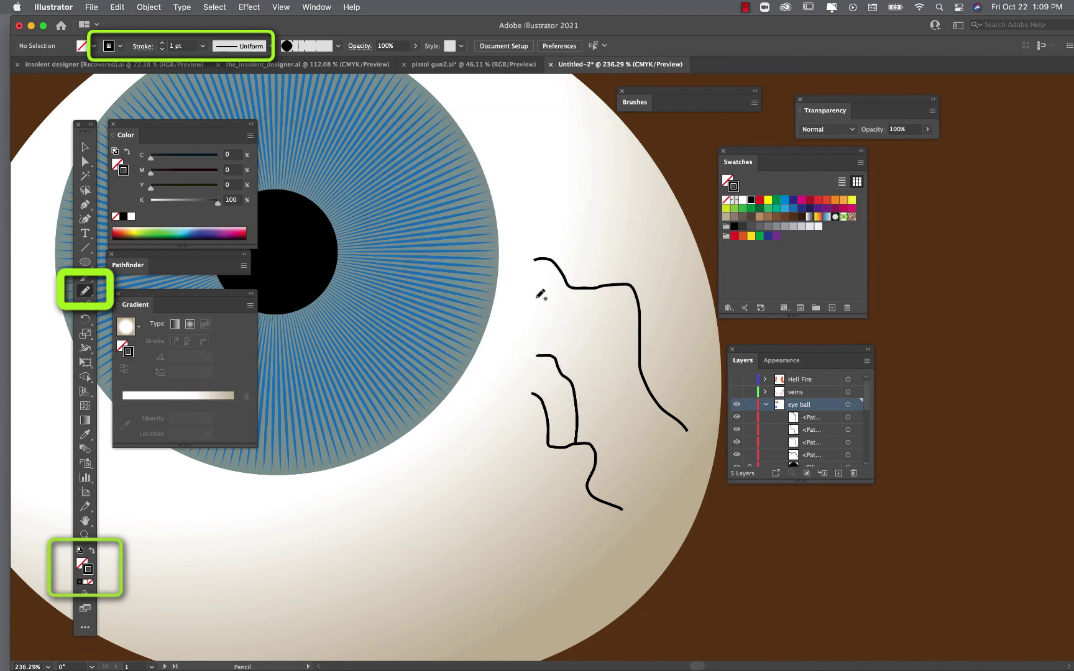
{"action": "mouse_move", "coordinate": [533, 297]}
{"action": "left_mouse_down"}
{"action": "mouse_move", "coordinate": [582, 305]}
{"action": "mouse_move", "coordinate": [615, 366]}
{"action": "mouse_move", "coordinate": [620, 409]}
{"action": "left_mouse_up"}
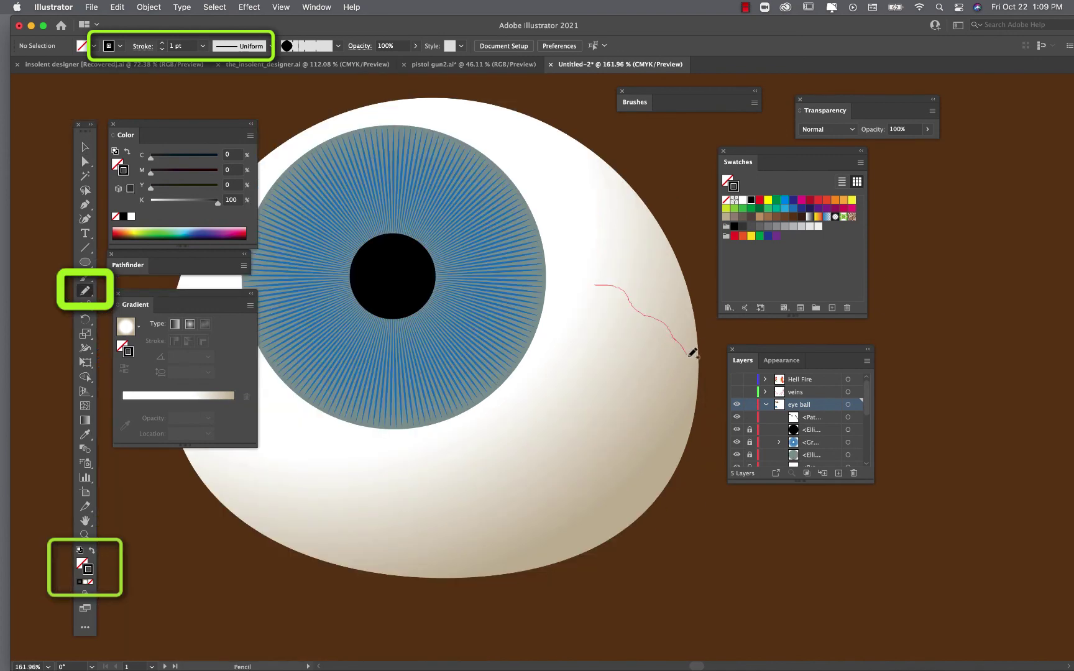
Step: Draw wavy black veins across the right and lower eye white, replacing the short straight stroke at the upper right with a curved vein
{"action": "left_click_drag", "start_coordinate": [688, 354], "coordinate": [697, 391]}
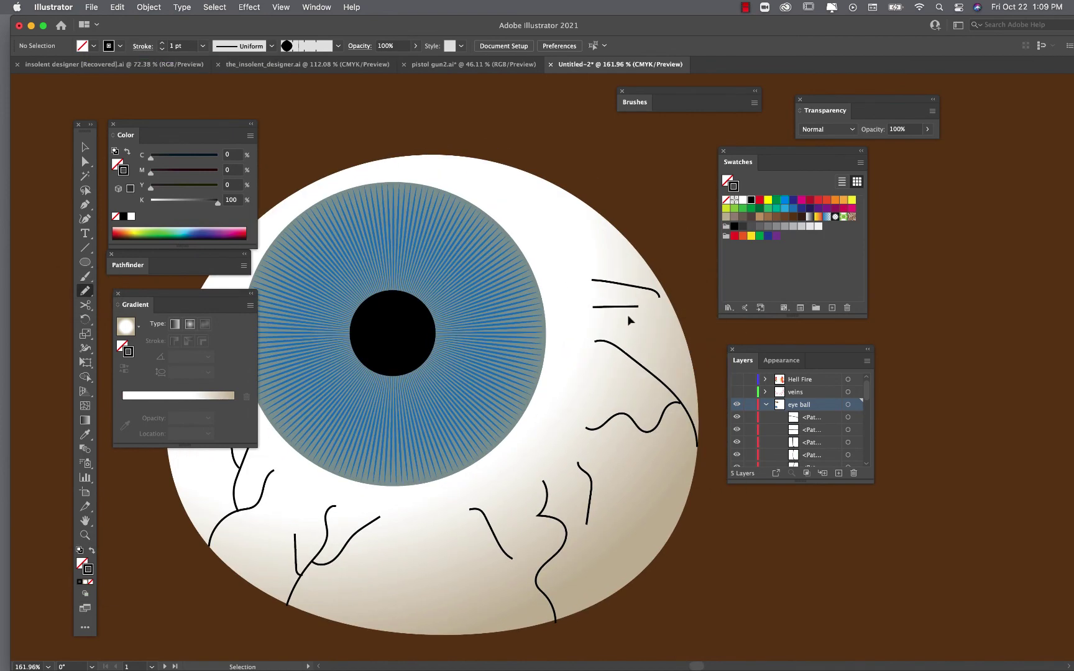
{"action": "left_click", "coordinate": [627, 307], "text": "super"}
{"action": "key", "text": "Delete"}
{"action": "left_click_drag", "start_coordinate": [617, 304], "coordinate": [693, 382]}
{"action": "left_click_drag", "start_coordinate": [616, 481], "coordinate": [624, 595]}
{"action": "left_click_drag", "start_coordinate": [435, 511], "coordinate": [415, 634]}
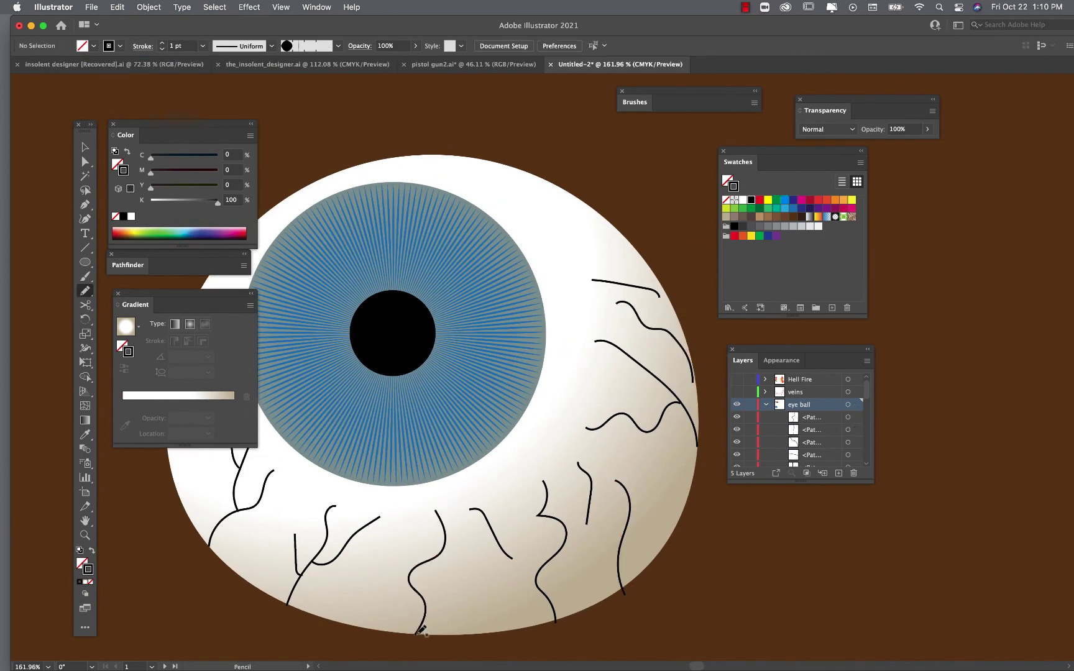
Step: Draw one more vein at the eyeball's upper-right edge and one at its left edge, and finish with the Pencil tool
{"action": "scroll", "coordinate": [490, 534], "scroll_direction": "down", "scroll_amount": 3}
{"action": "left_click_drag", "start_coordinate": [542, 339], "coordinate": [583, 336]}
{"action": "left_click_drag", "start_coordinate": [313, 395], "coordinate": [277, 421]}
{"action": "key", "text": "v"}
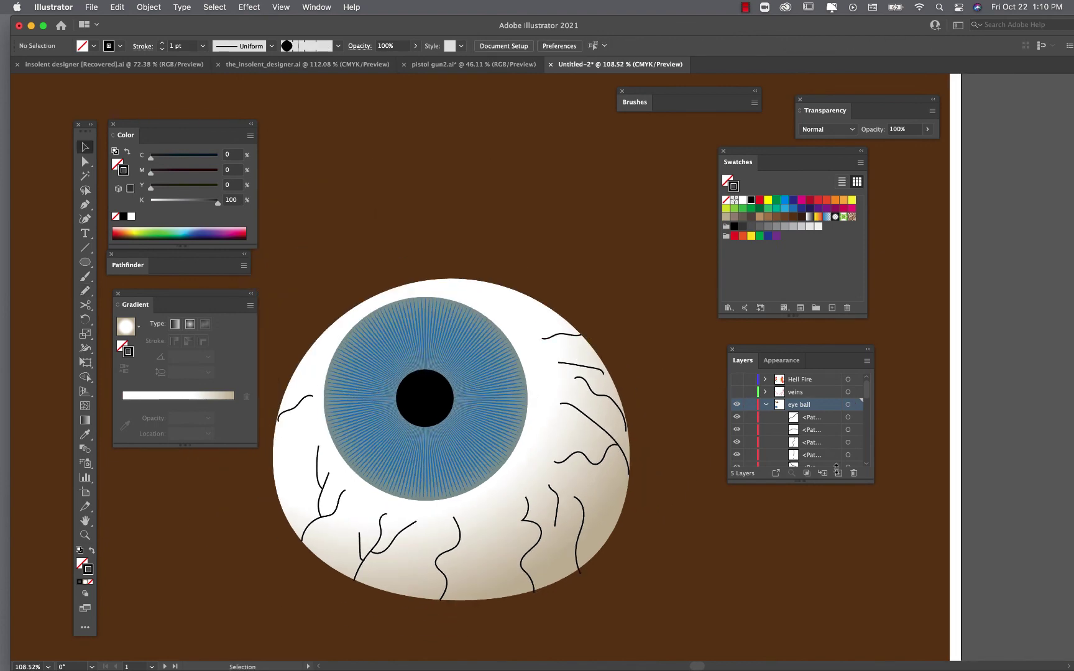
Step: Select all the vein paths on the eyeball, group them, and position the group over the eye white around the iris
{"action": "left_click_drag", "start_coordinate": [802, 483], "coordinate": [802, 582]}
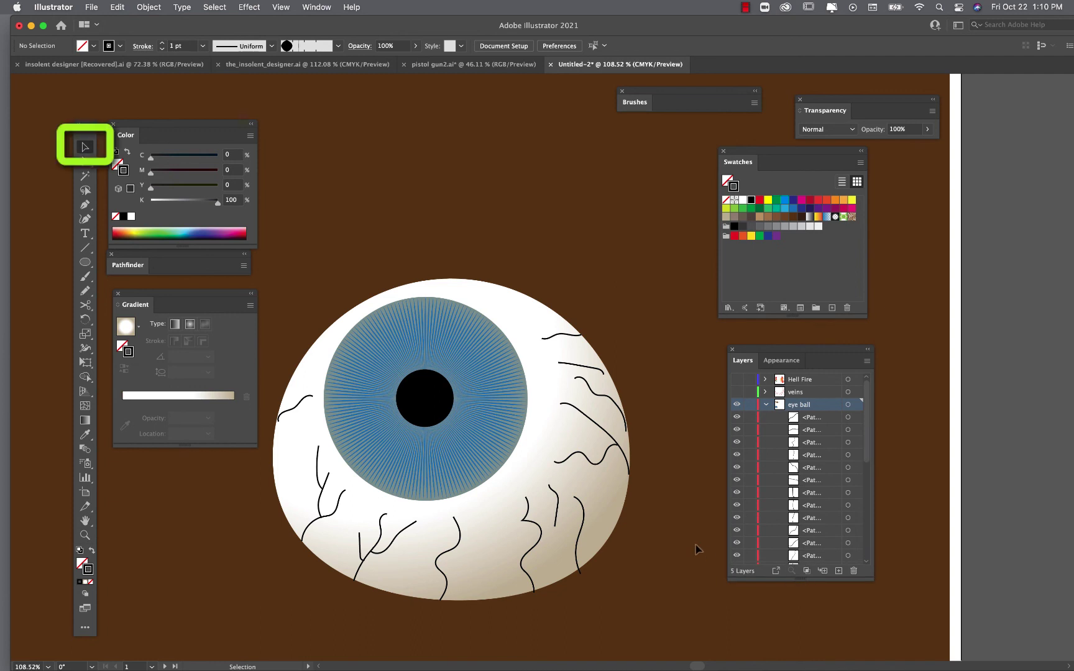
{"action": "scroll", "coordinate": [699, 550], "scroll_direction": "left", "scroll_amount": 1}
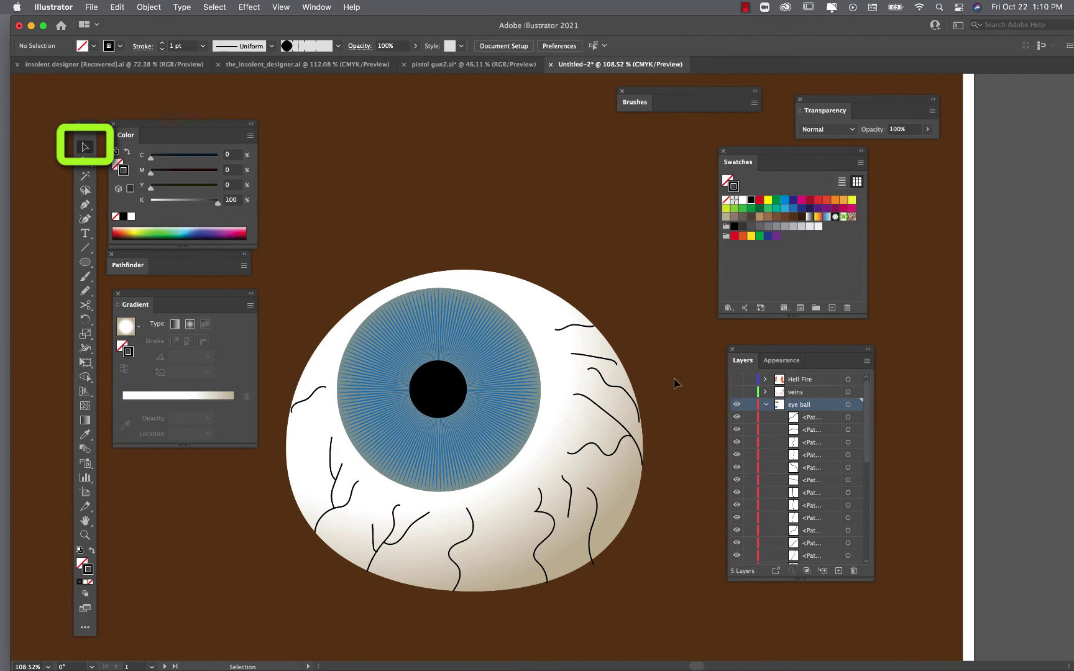
{"action": "left_click_drag", "start_coordinate": [661, 283], "coordinate": [265, 622]}
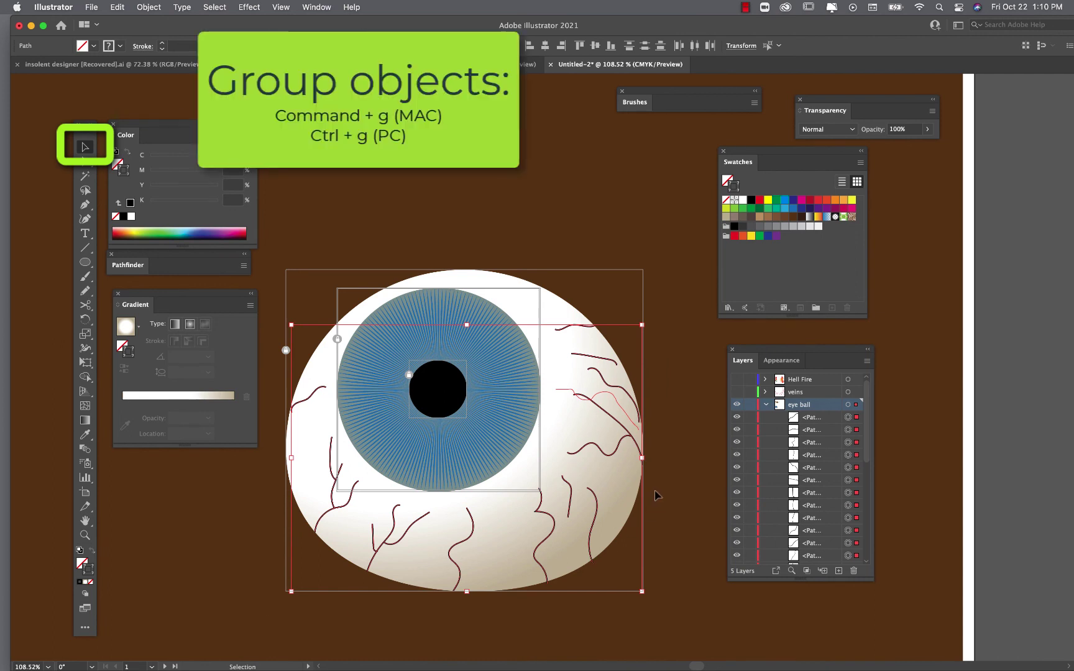
{"action": "left_click_drag", "start_coordinate": [615, 429], "coordinate": [652, 310]}
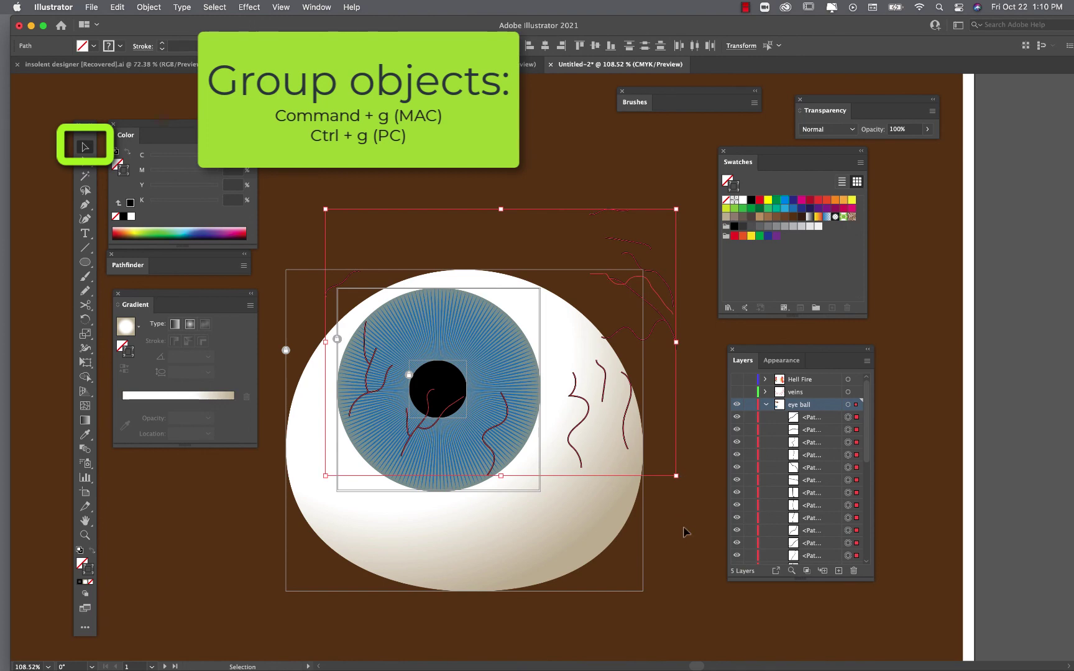
{"action": "key", "text": "super+g"}
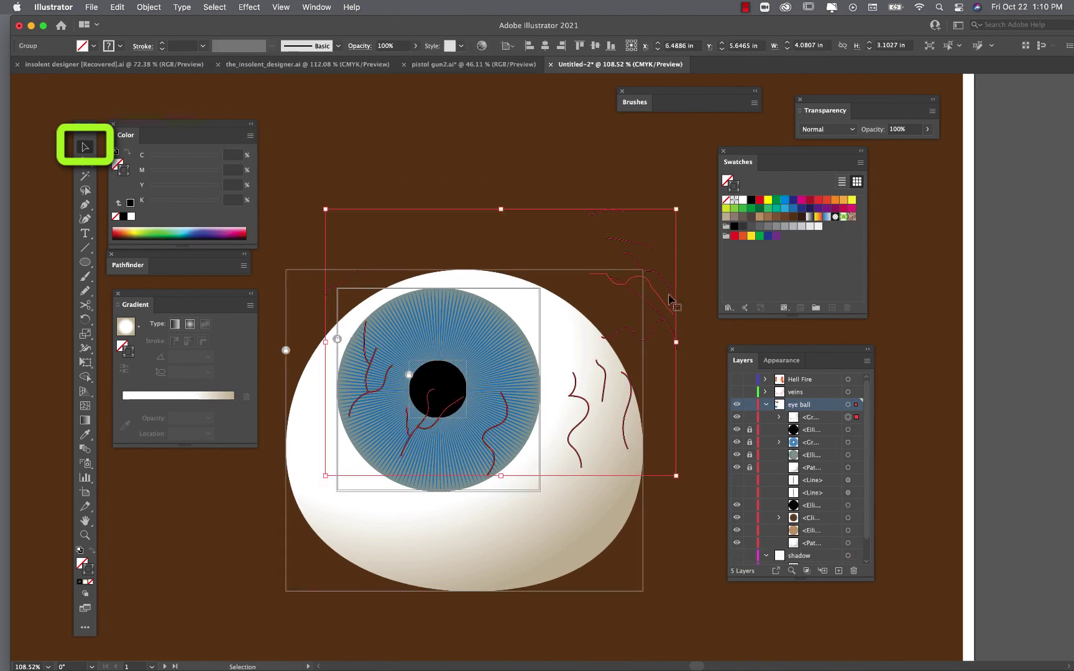
{"action": "left_click_drag", "start_coordinate": [663, 313], "coordinate": [616, 419]}
Step: Set the stroke of the vein group to red (C 0, M 100, Y 100, K 0) and deselect it
{"action": "left_click", "coordinate": [681, 415]}
{"action": "left_click", "coordinate": [760, 200]}
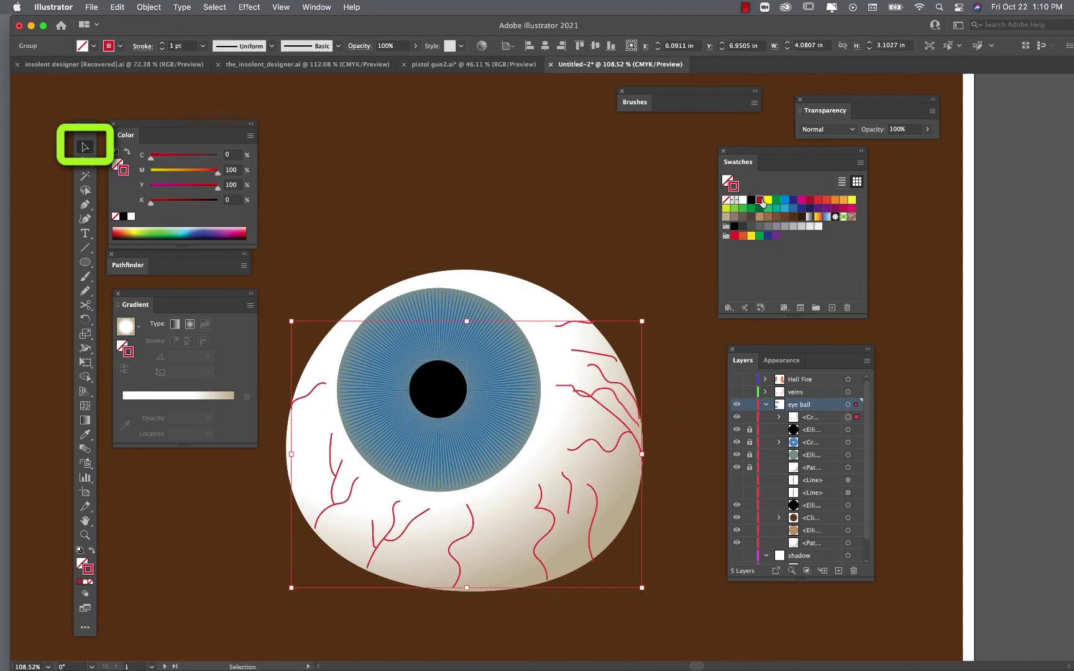
{"action": "left_click", "coordinate": [684, 527]}
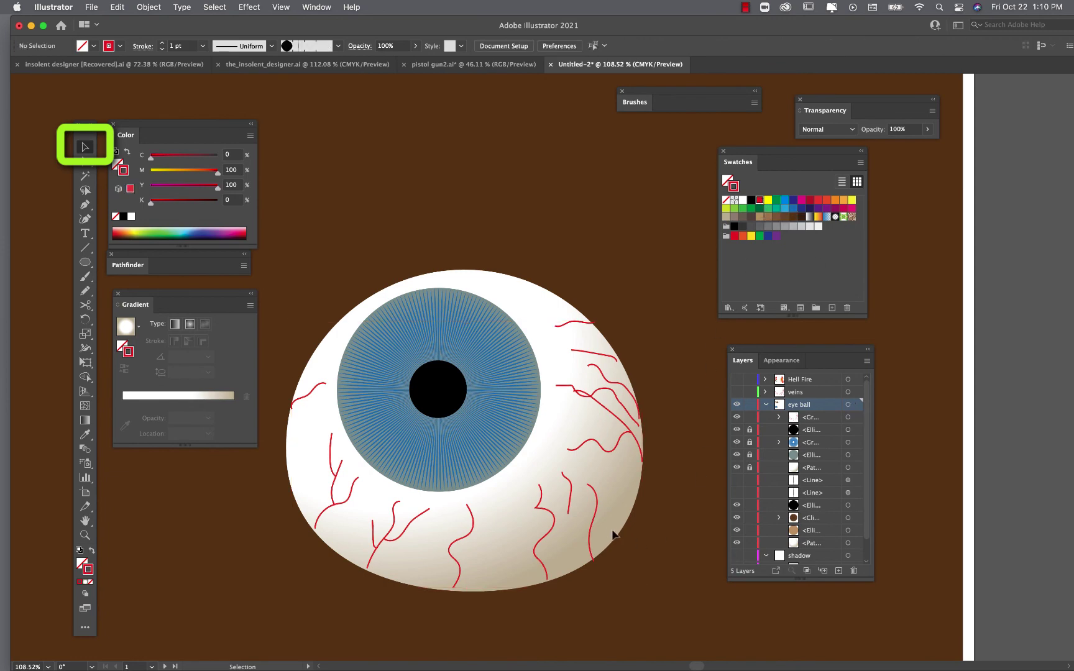
Step: Apply the triangular width profile that tapers from thick to a point to the red vein group's stroke, and deselect the group
{"action": "left_click", "coordinate": [594, 511]}
{"action": "scroll", "coordinate": [577, 482], "scroll_direction": "up", "scroll_amount": 5}
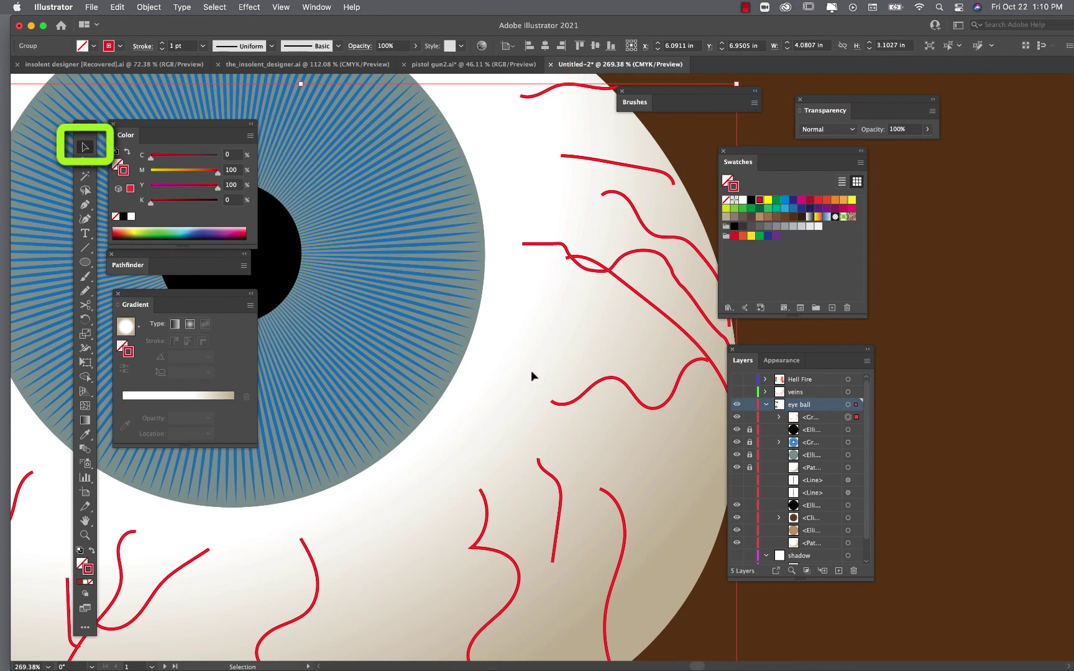
{"action": "left_click", "coordinate": [272, 46]}
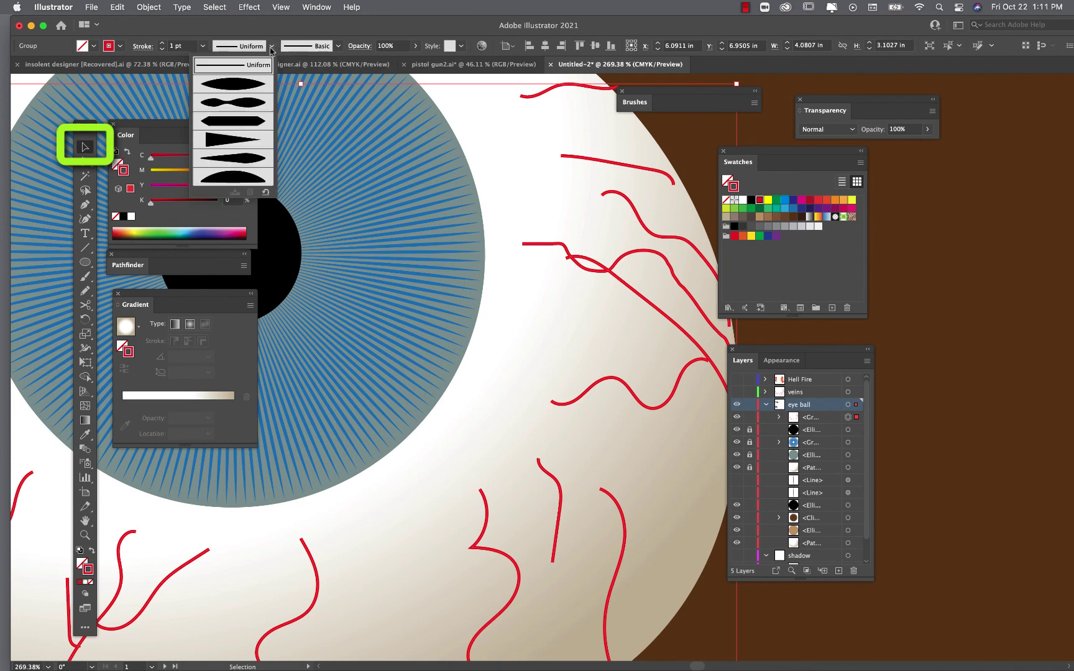
{"action": "left_click", "coordinate": [254, 140]}
{"action": "scroll", "coordinate": [494, 322], "scroll_direction": "down", "scroll_amount": 3}
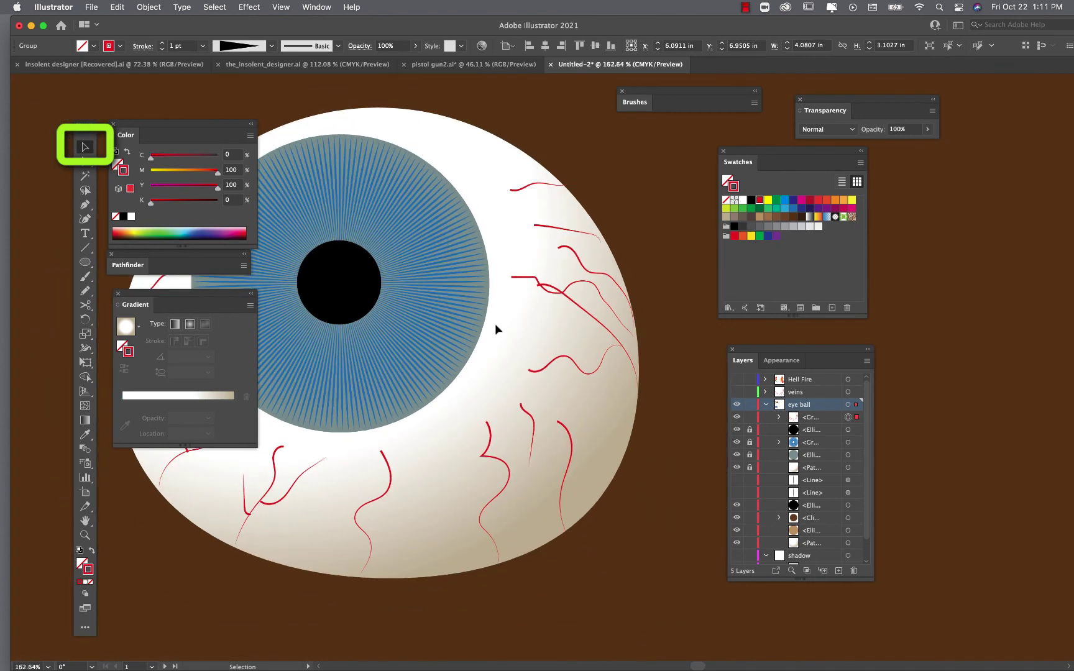
{"action": "left_click", "coordinate": [646, 364]}
{"action": "scroll", "coordinate": [615, 469], "scroll_direction": "left", "scroll_amount": 5}
{"action": "scroll", "coordinate": [615, 469], "scroll_direction": "up", "scroll_amount": 2}
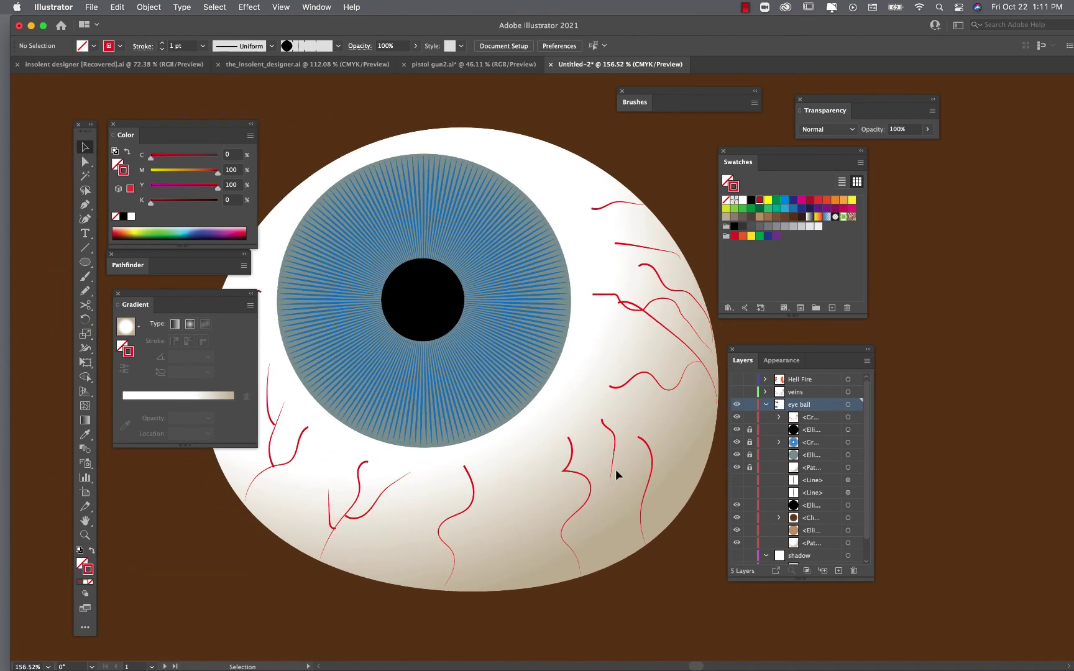
{"action": "scroll", "coordinate": [615, 469], "scroll_direction": "right", "scroll_amount": 4}
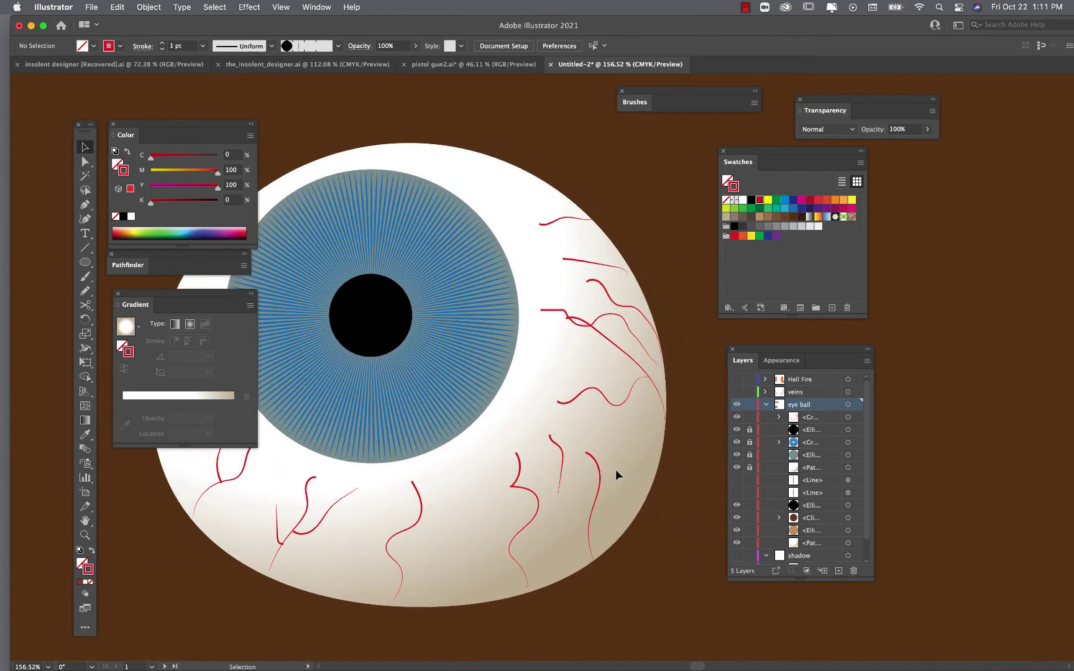
{"action": "scroll", "coordinate": [625, 431], "scroll_direction": "down", "scroll_amount": 5}
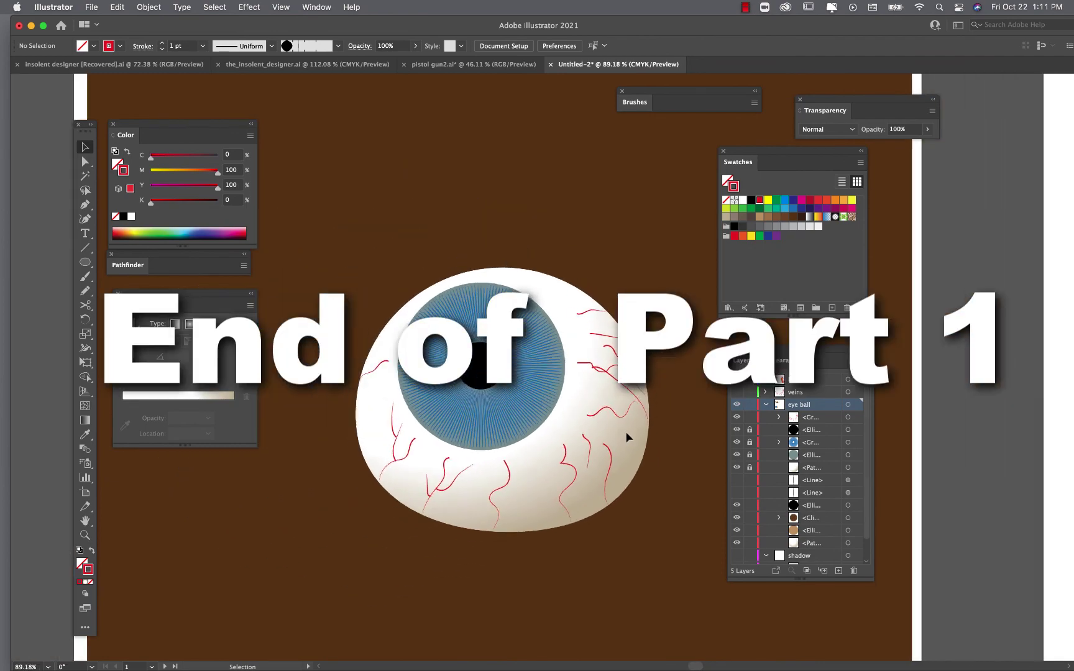